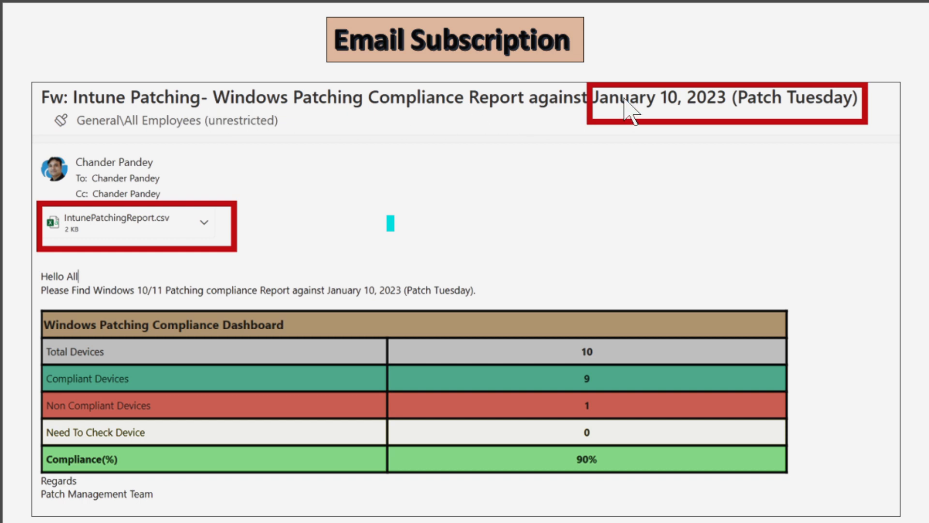
{"action": "left_click_drag", "start_coordinate": [593, 99], "coordinate": [846, 99]}
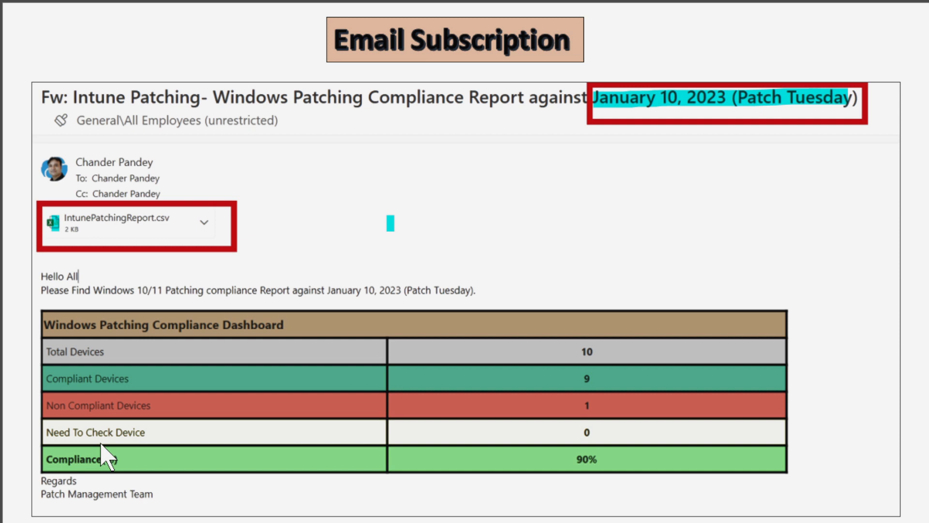
{"action": "left_click_drag", "start_coordinate": [44, 325], "coordinate": [283, 324]}
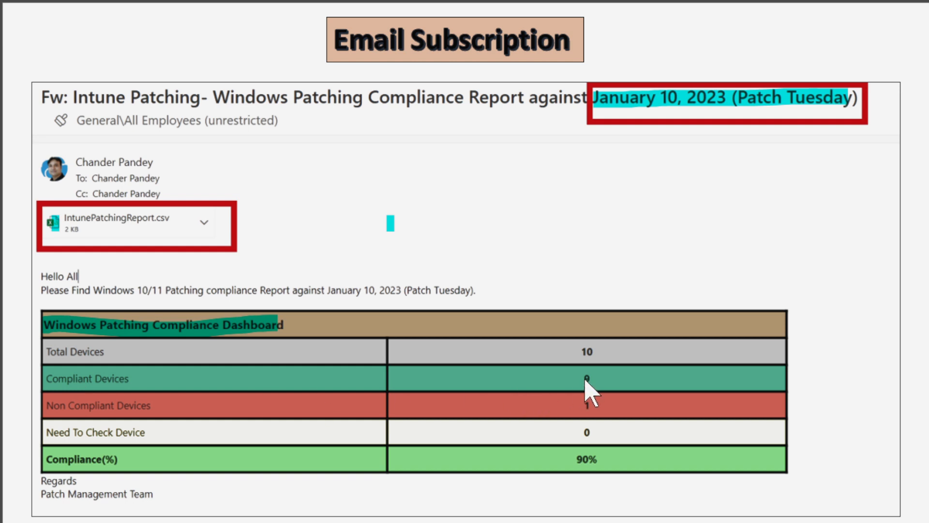
{"action": "left_click_drag", "start_coordinate": [571, 379], "coordinate": [611, 376]}
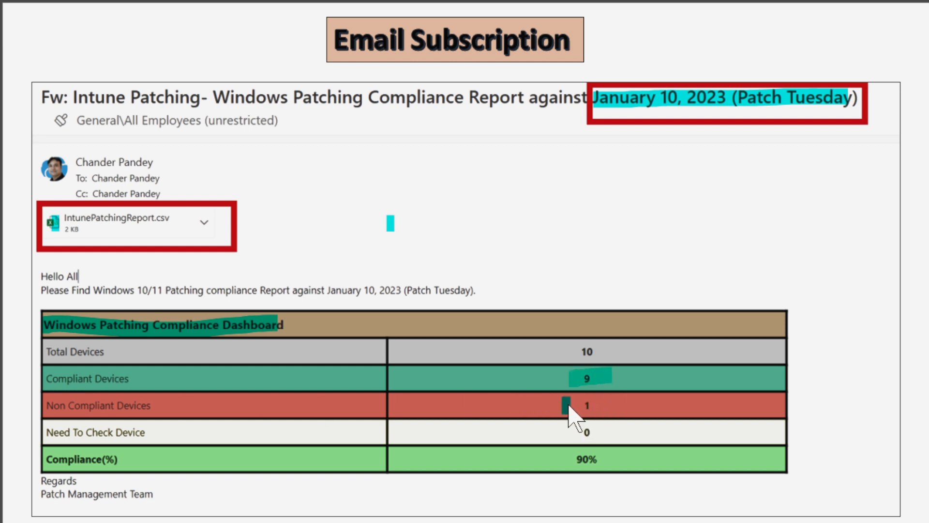
{"action": "left_click_drag", "start_coordinate": [564, 406], "coordinate": [599, 404]}
{"action": "left_click_drag", "start_coordinate": [567, 433], "coordinate": [603, 434]}
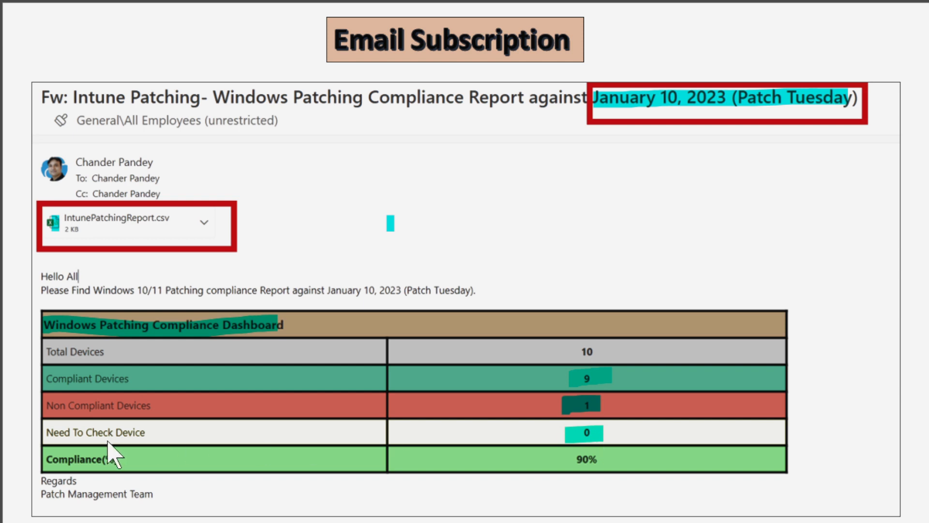
{"action": "left_click_drag", "start_coordinate": [45, 434], "coordinate": [143, 434]}
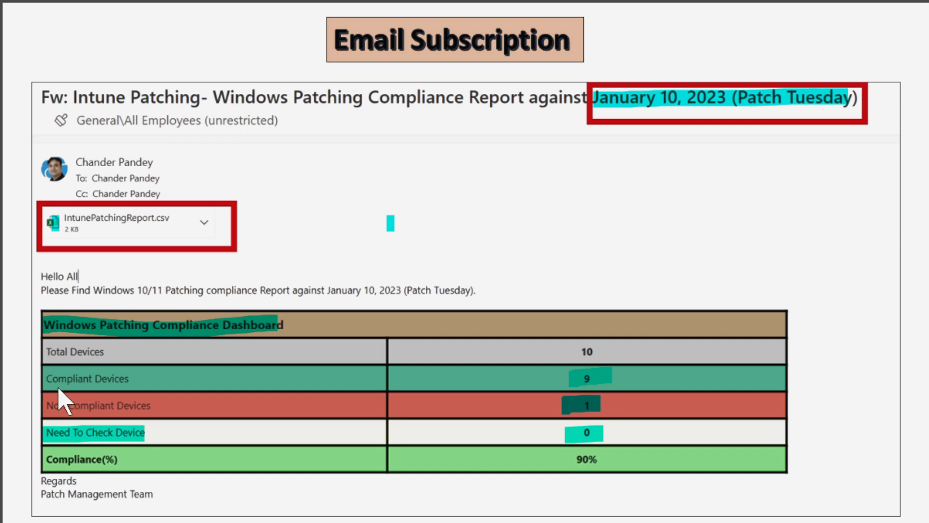
{"action": "left_click_drag", "start_coordinate": [46, 380], "coordinate": [131, 383]}
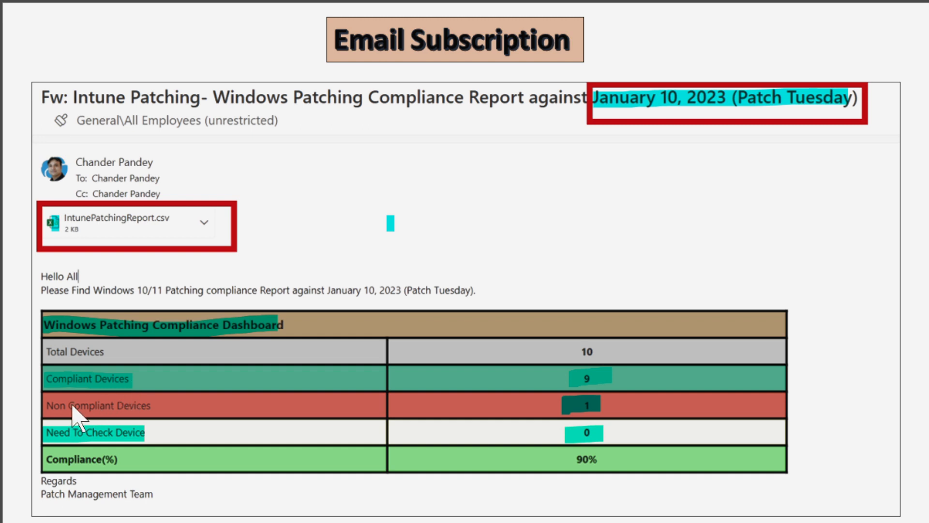
{"action": "left_click_drag", "start_coordinate": [45, 405], "coordinate": [142, 404]}
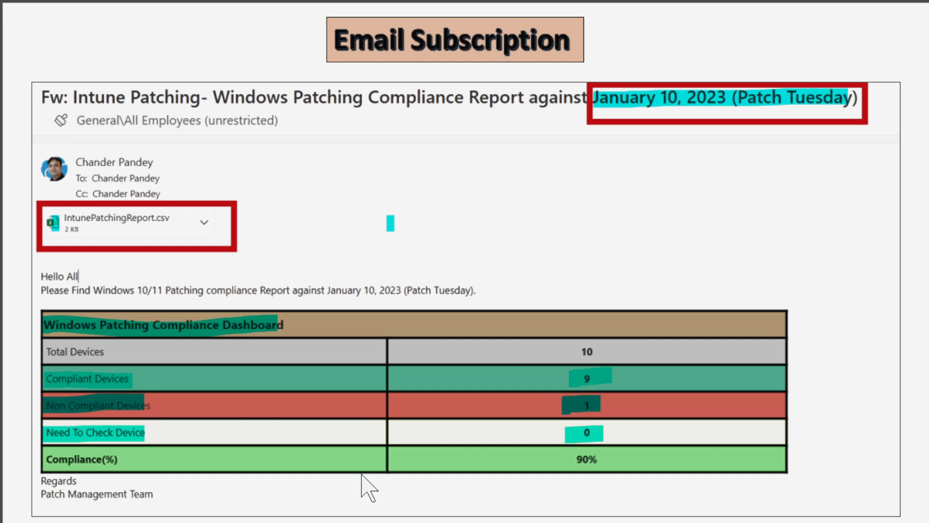
{"action": "left_click_drag", "start_coordinate": [563, 460], "coordinate": [604, 460]}
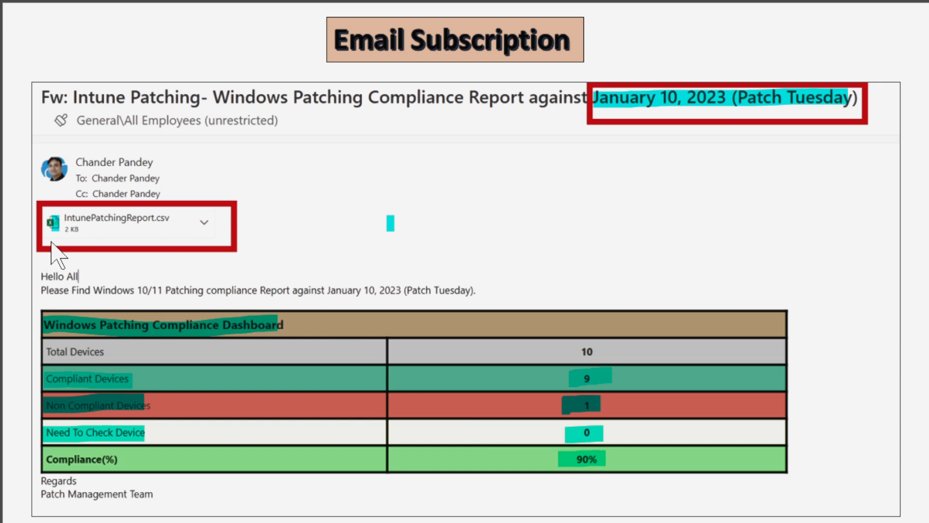
{"action": "left_click_drag", "start_coordinate": [46, 222], "coordinate": [173, 222]}
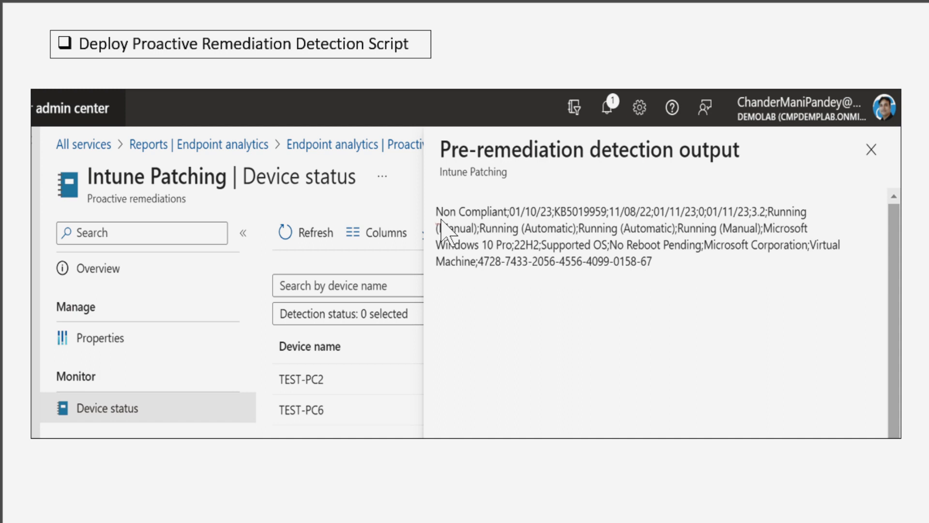
{"action": "left_click_drag", "start_coordinate": [442, 159], "coordinate": [717, 160]}
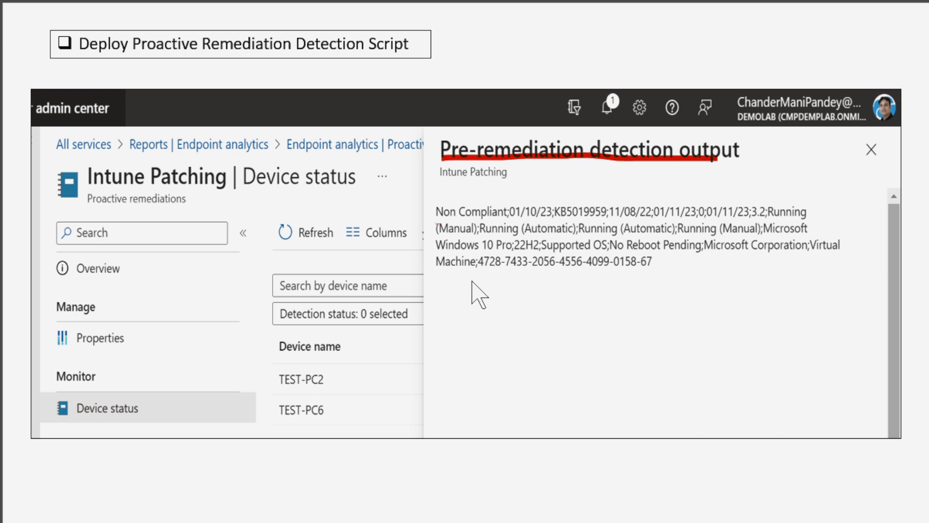
{"action": "left_click_drag", "start_coordinate": [476, 268], "coordinate": [476, 258]}
{"action": "left_click_drag", "start_coordinate": [438, 220], "coordinate": [508, 219]}
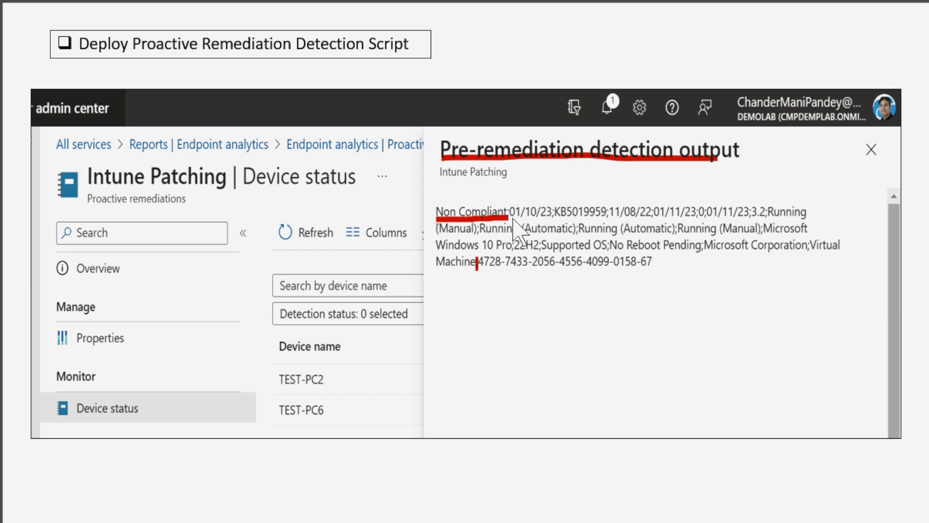
{"action": "left_click_drag", "start_coordinate": [512, 219], "coordinate": [551, 219]}
{"action": "left_click", "coordinate": [557, 219]}
{"action": "mouse_move", "coordinate": [557, 220]}
{"action": "left_mouse_down"}
{"action": "mouse_move", "coordinate": [608, 219]}
{"action": "mouse_move", "coordinate": [623, 204]}
{"action": "mouse_move", "coordinate": [650, 204]}
{"action": "left_mouse_up"}
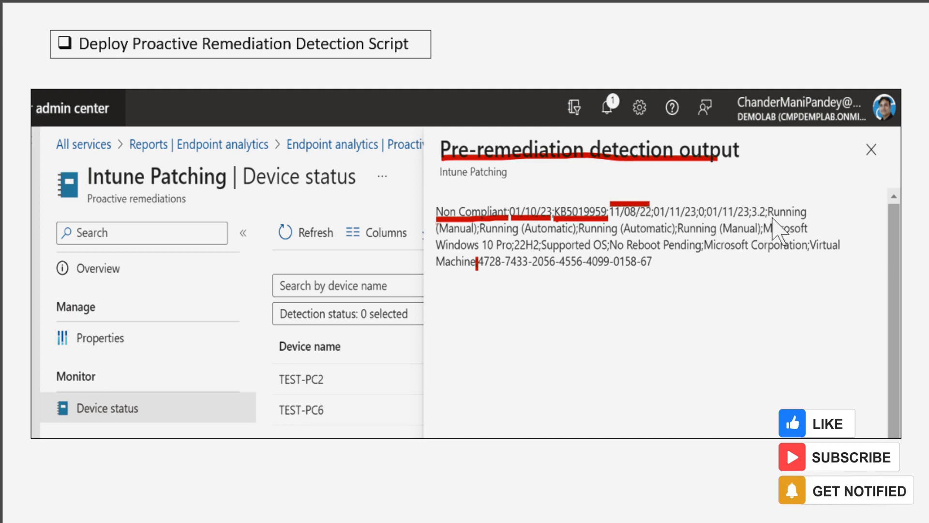
{"action": "left_click_drag", "start_coordinate": [751, 218], "coordinate": [763, 220]}
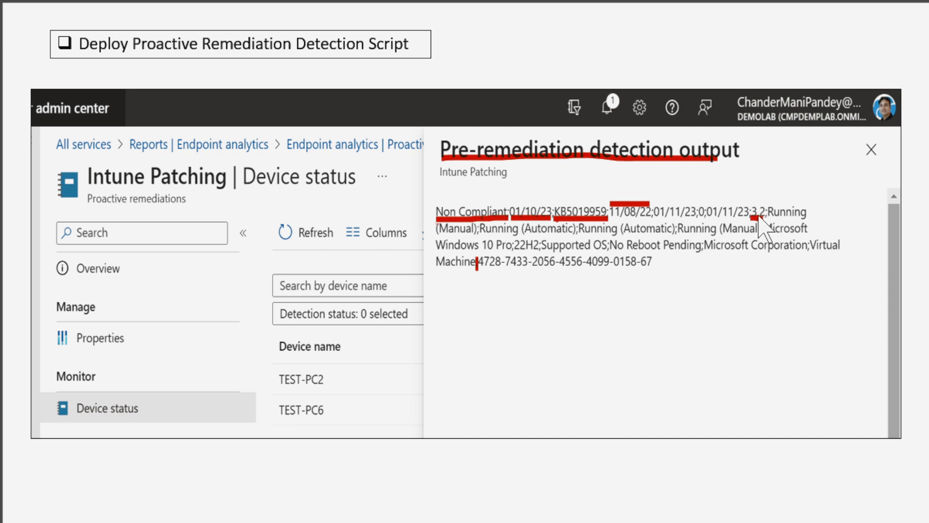
{"action": "left_click_drag", "start_coordinate": [799, 218], "coordinate": [806, 218]}
{"action": "left_click_drag", "start_coordinate": [437, 235], "coordinate": [580, 235]}
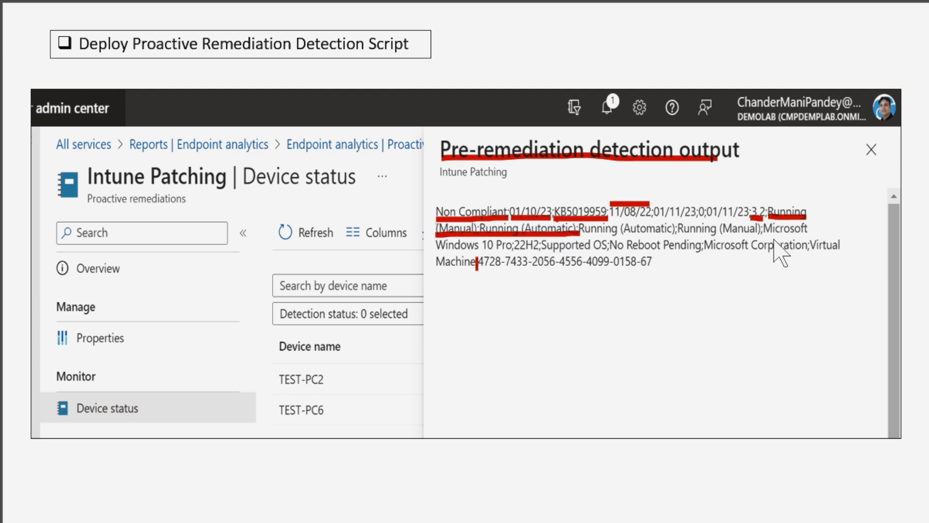
{"action": "left_click_drag", "start_coordinate": [769, 234], "coordinate": [812, 231]}
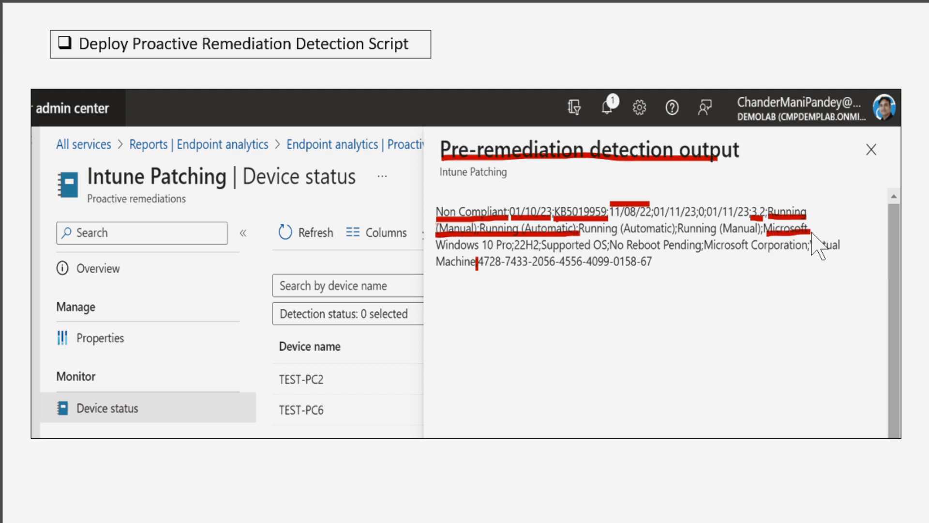
{"action": "left_click_drag", "start_coordinate": [439, 250], "coordinate": [832, 250]}
{"action": "left_click_drag", "start_coordinate": [481, 267], "coordinate": [644, 268]}
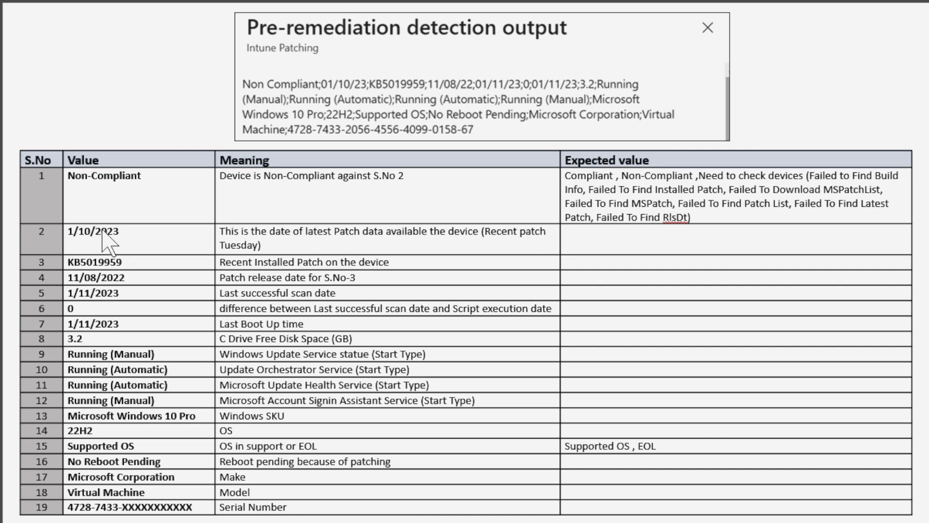
{"action": "left_click_drag", "start_coordinate": [106, 159], "coordinate": [159, 158]}
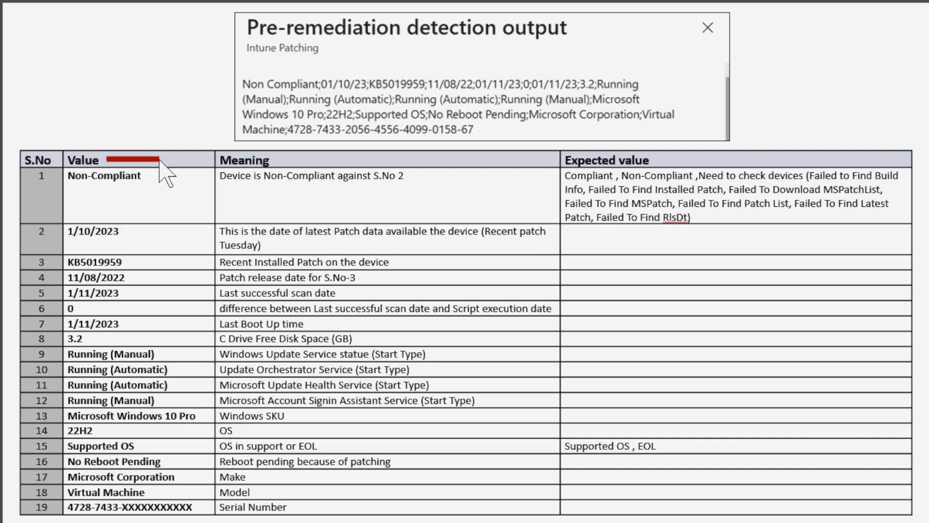
{"action": "left_click_drag", "start_coordinate": [284, 161], "coordinate": [327, 160]}
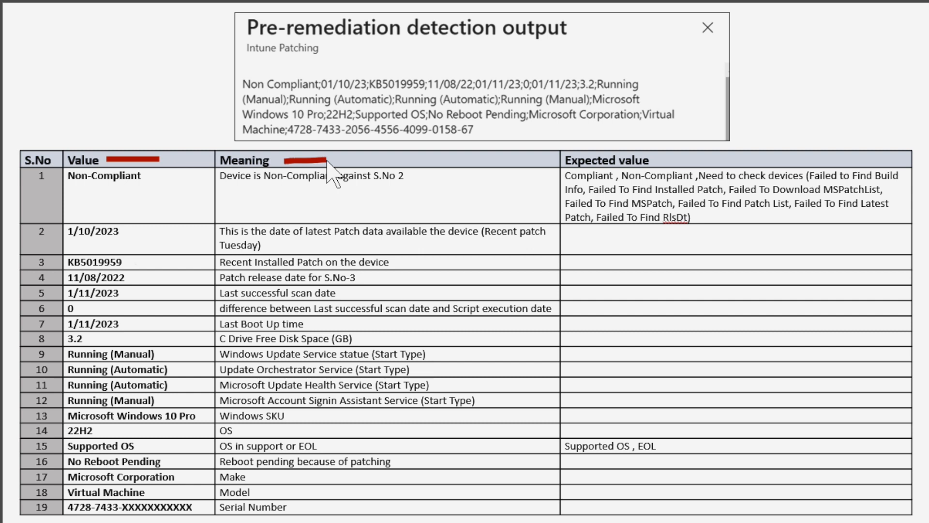
{"action": "left_click_drag", "start_coordinate": [243, 90], "coordinate": [319, 91]}
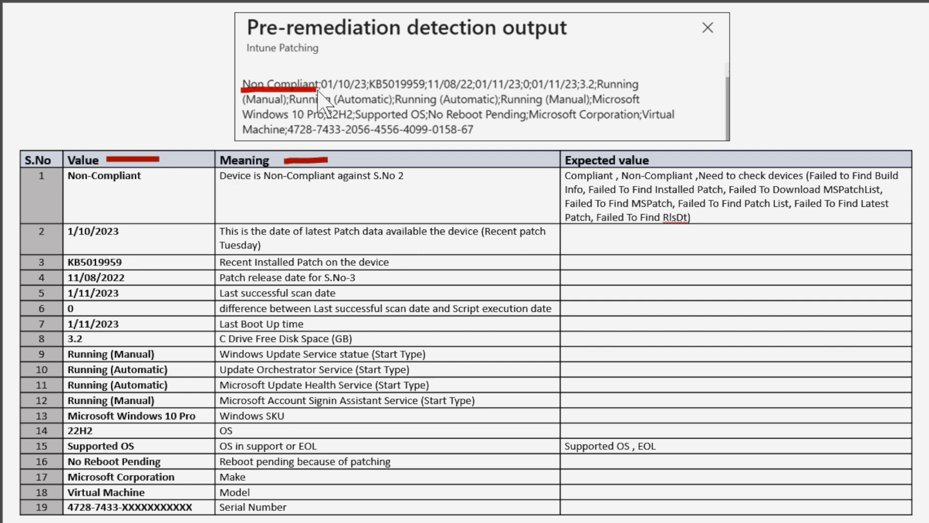
{"action": "left_click_drag", "start_coordinate": [68, 179], "coordinate": [130, 181]}
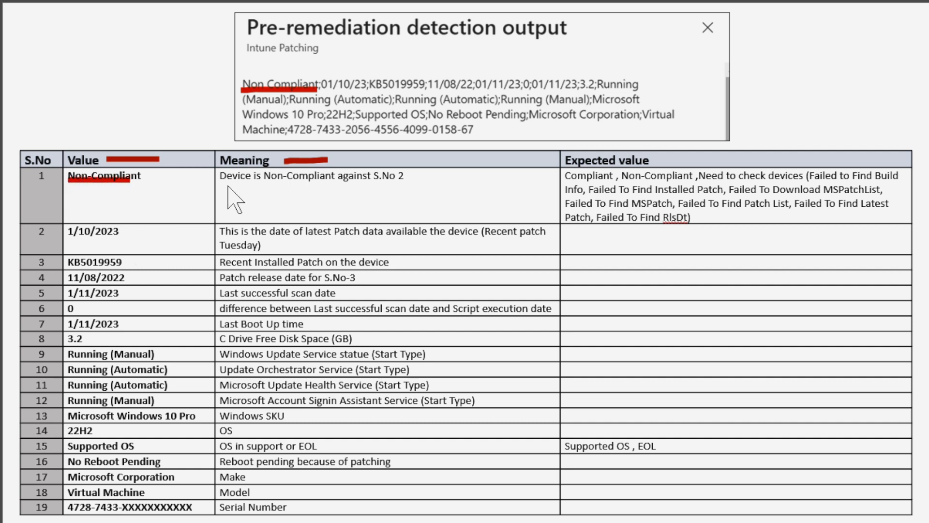
{"action": "left_click_drag", "start_coordinate": [228, 185], "coordinate": [409, 180]}
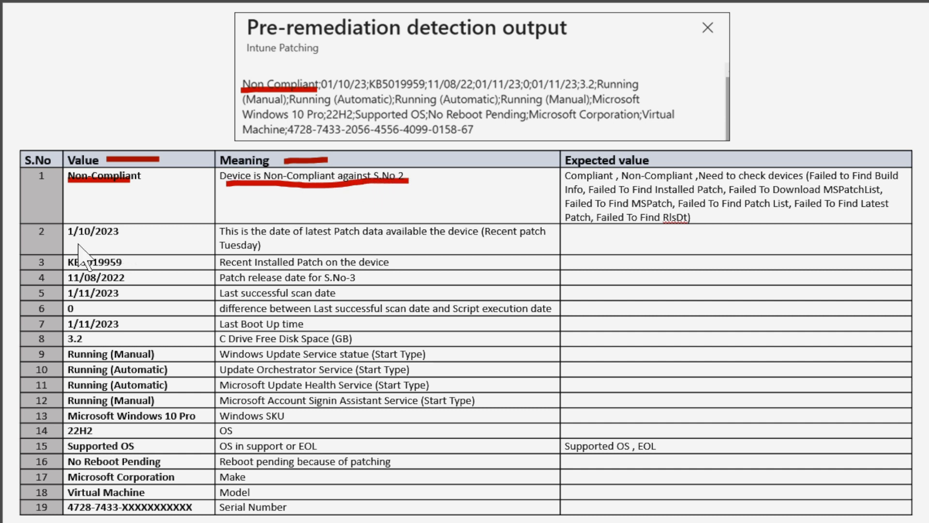
{"action": "mouse_move", "coordinate": [68, 243]}
{"action": "left_mouse_down"}
{"action": "mouse_move", "coordinate": [123, 243]}
{"action": "mouse_move", "coordinate": [110, 213]}
{"action": "mouse_move", "coordinate": [76, 213]}
{"action": "mouse_move", "coordinate": [81, 239]}
{"action": "mouse_move", "coordinate": [121, 242]}
{"action": "mouse_move", "coordinate": [132, 228]}
{"action": "mouse_move", "coordinate": [104, 209]}
{"action": "mouse_move", "coordinate": [72, 213]}
{"action": "mouse_move", "coordinate": [69, 243]}
{"action": "left_mouse_up"}
{"action": "key", "text": "ctrl+z"}
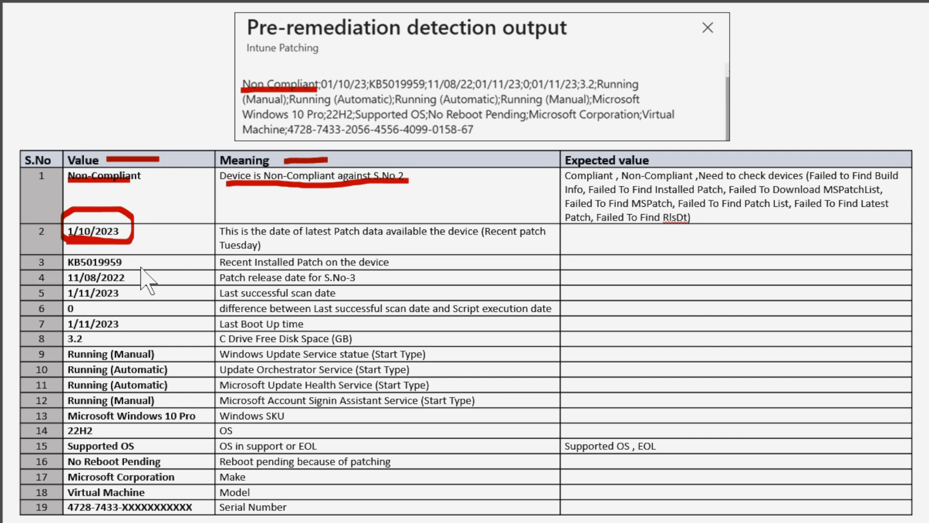
{"action": "left_click_drag", "start_coordinate": [131, 260], "coordinate": [156, 261]}
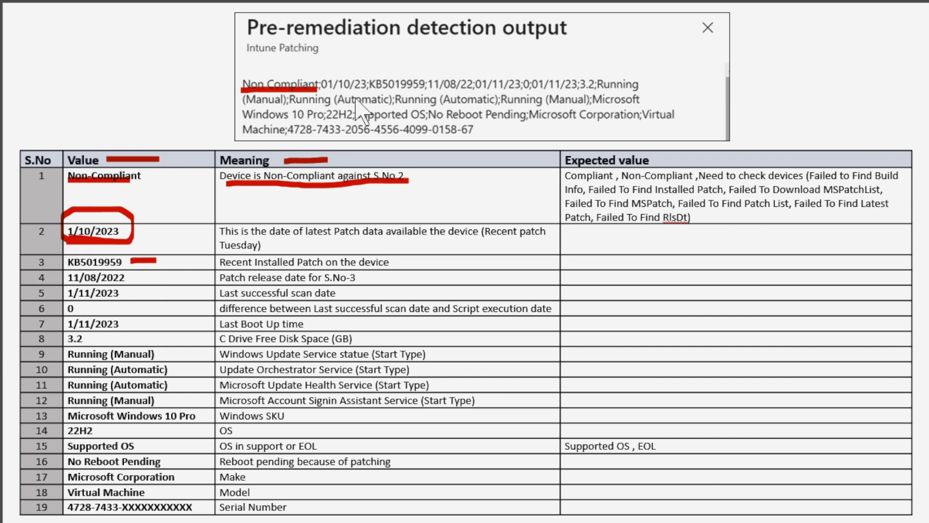
{"action": "left_click_drag", "start_coordinate": [371, 89], "coordinate": [426, 88]}
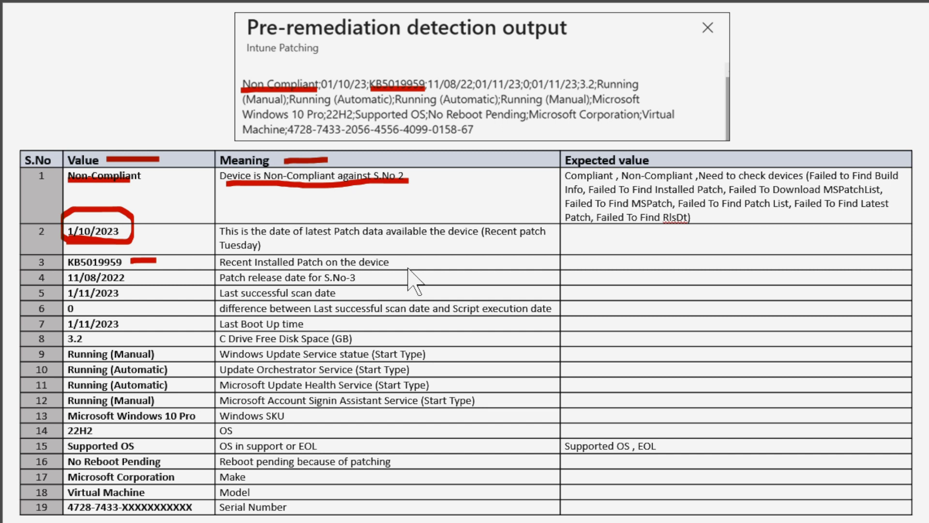
{"action": "left_click_drag", "start_coordinate": [410, 262], "coordinate": [449, 262]}
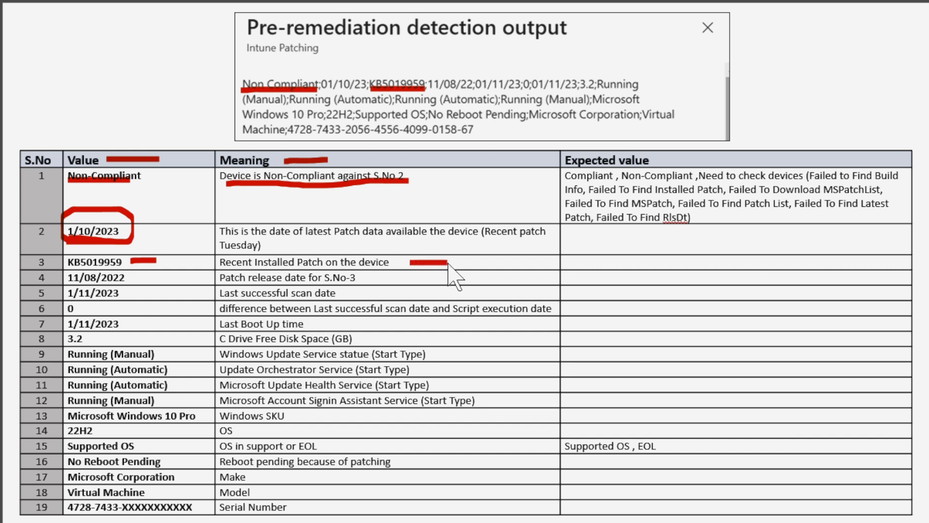
{"action": "mouse_move", "coordinate": [135, 261]}
{"action": "left_mouse_down"}
{"action": "mouse_move", "coordinate": [156, 262]}
{"action": "mouse_move", "coordinate": [146, 281]}
{"action": "left_mouse_up"}
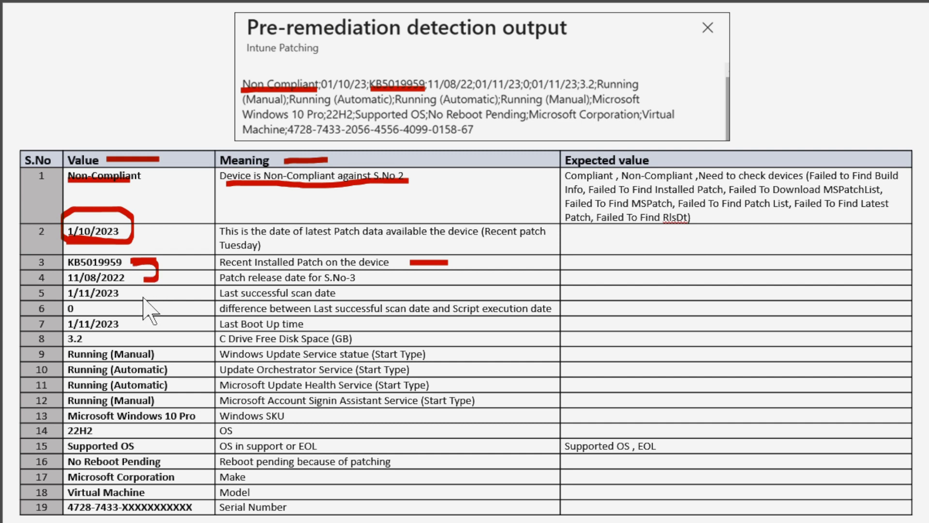
{"action": "left_click_drag", "start_coordinate": [356, 292], "coordinate": [387, 293]}
{"action": "left_click_drag", "start_coordinate": [97, 305], "coordinate": [114, 305]}
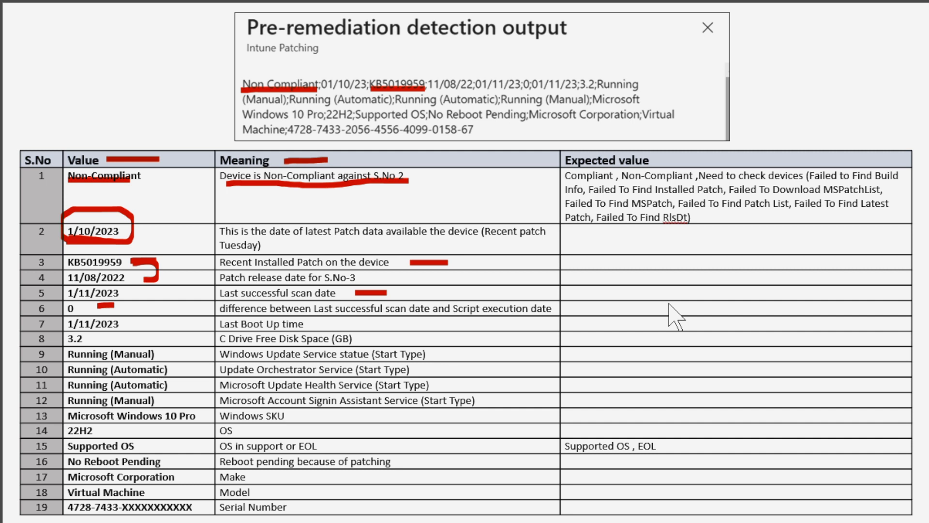
{"action": "left_click_drag", "start_coordinate": [334, 323], "coordinate": [369, 322]}
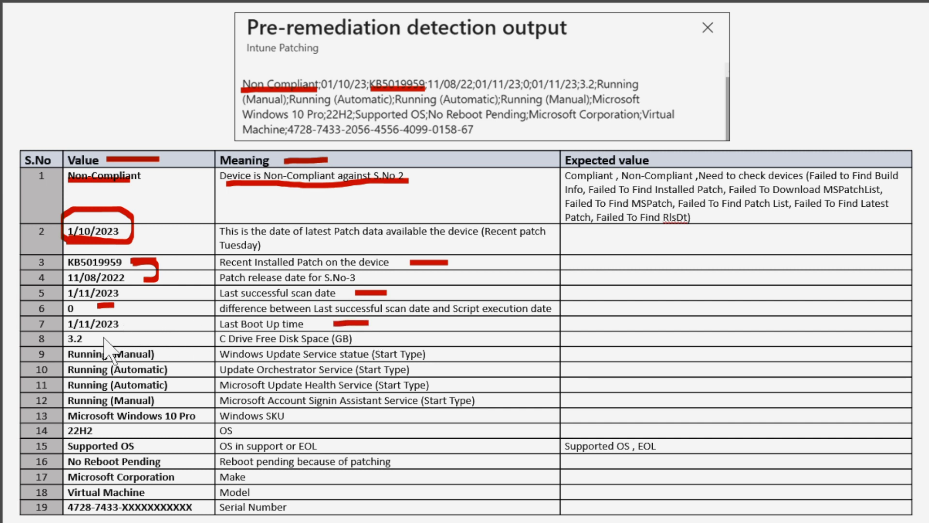
{"action": "left_click_drag", "start_coordinate": [100, 338], "coordinate": [136, 339]}
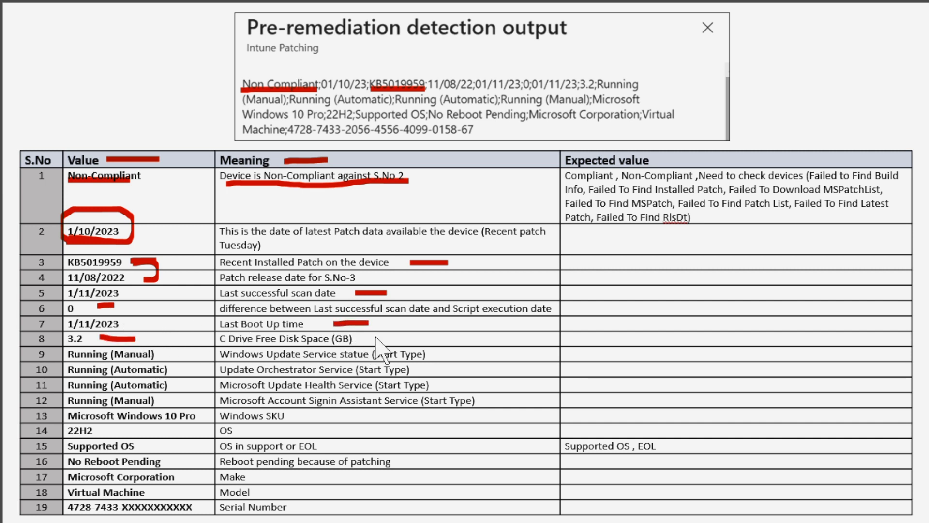
{"action": "left_click_drag", "start_coordinate": [388, 338], "coordinate": [412, 338]}
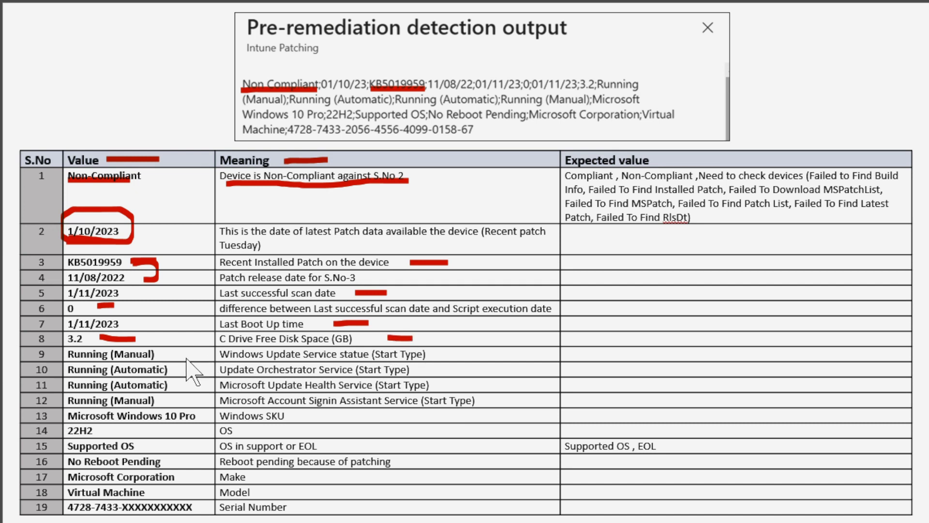
{"action": "left_click_drag", "start_coordinate": [178, 348], "coordinate": [185, 403]}
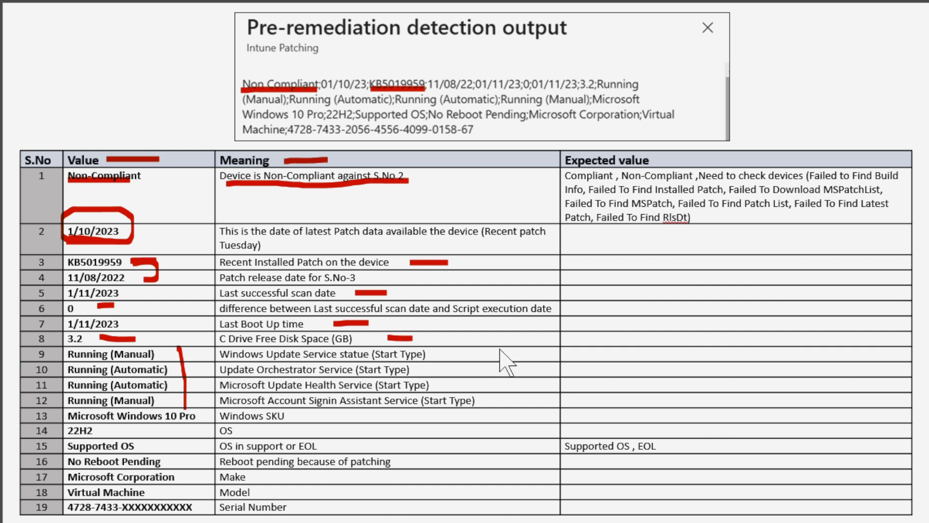
{"action": "left_click_drag", "start_coordinate": [500, 344], "coordinate": [504, 401]}
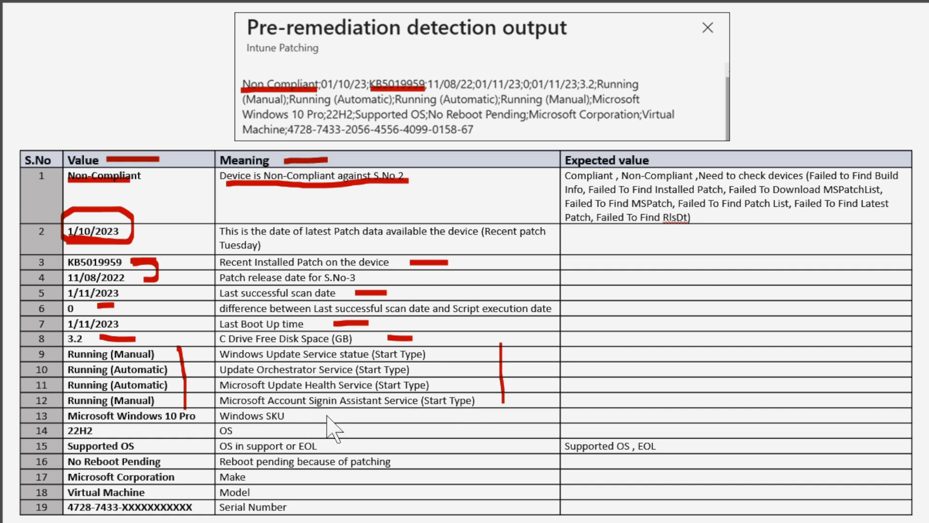
{"action": "left_click_drag", "start_coordinate": [327, 418], "coordinate": [327, 432]}
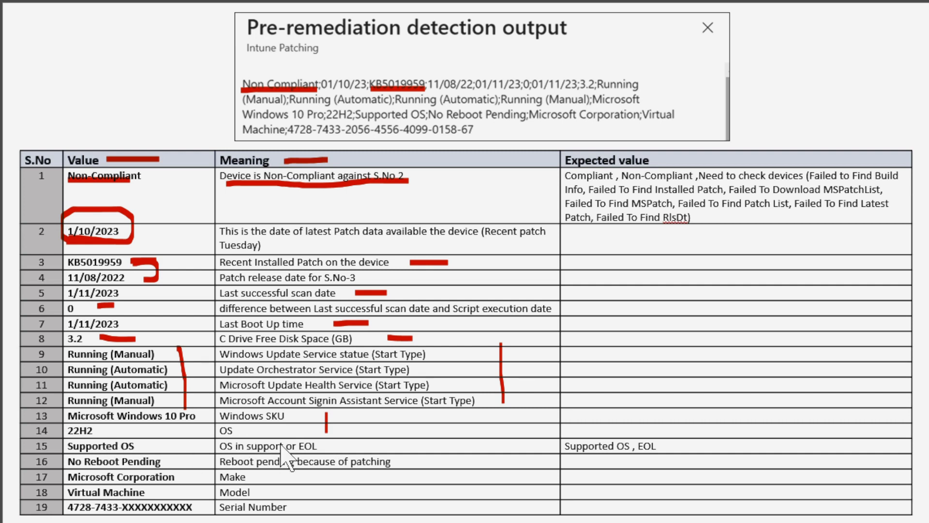
{"action": "left_click_drag", "start_coordinate": [135, 444], "coordinate": [168, 444]}
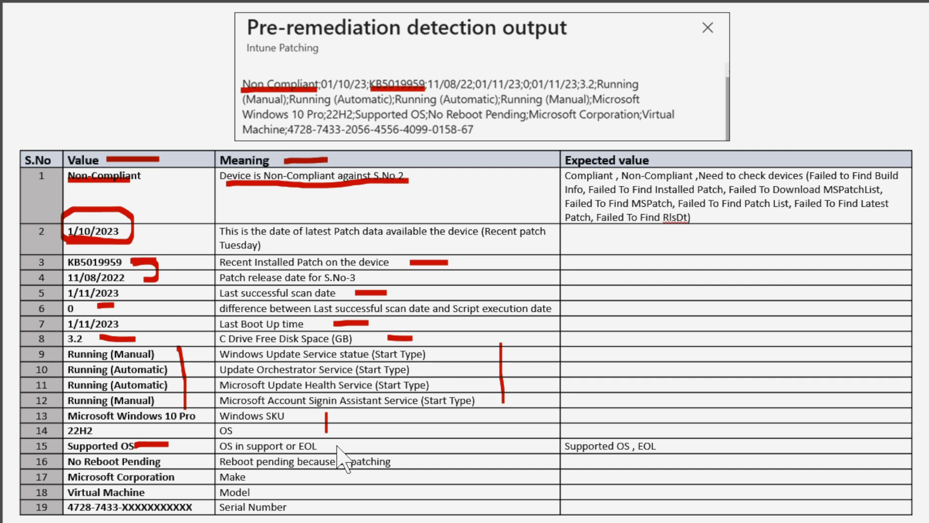
{"action": "left_click_drag", "start_coordinate": [336, 445], "coordinate": [362, 444]}
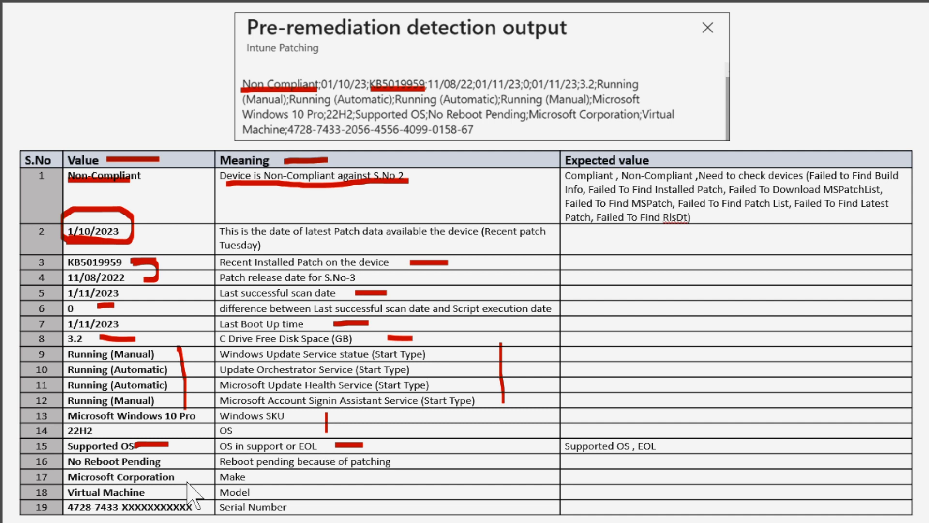
- Mark the reboot-pending meaning and the Make and Model rows of the detection output table with red strokes
{"action": "left_click_drag", "start_coordinate": [434, 462], "coordinate": [488, 460]}
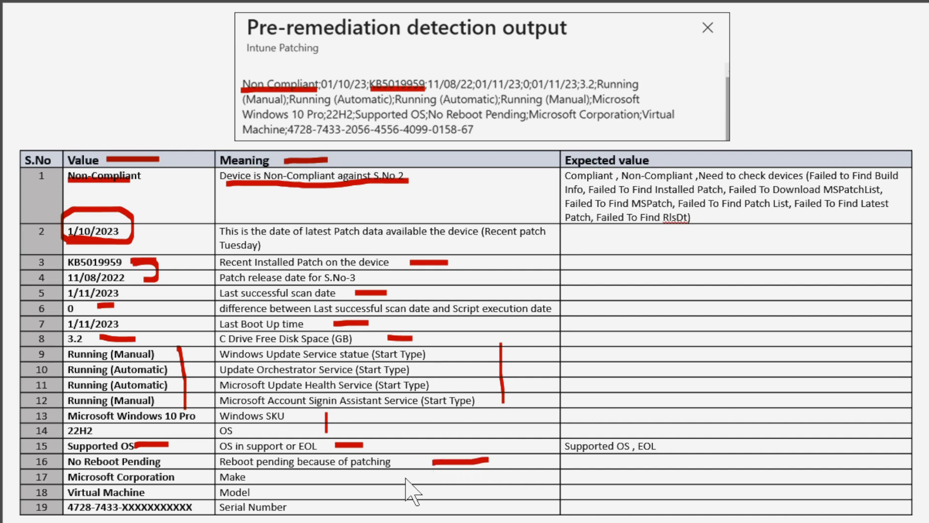
{"action": "left_click_drag", "start_coordinate": [304, 491], "coordinate": [304, 472]}
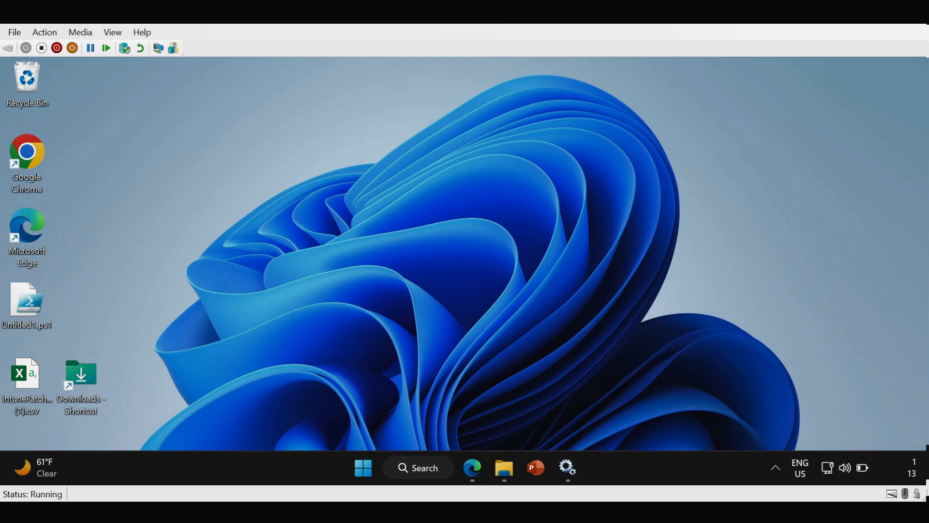
- Open the Downloads folder from its desktop shortcut and examine the Intune patch compliance PowerShell scripts
{"action": "double_click", "coordinate": [85, 388]}
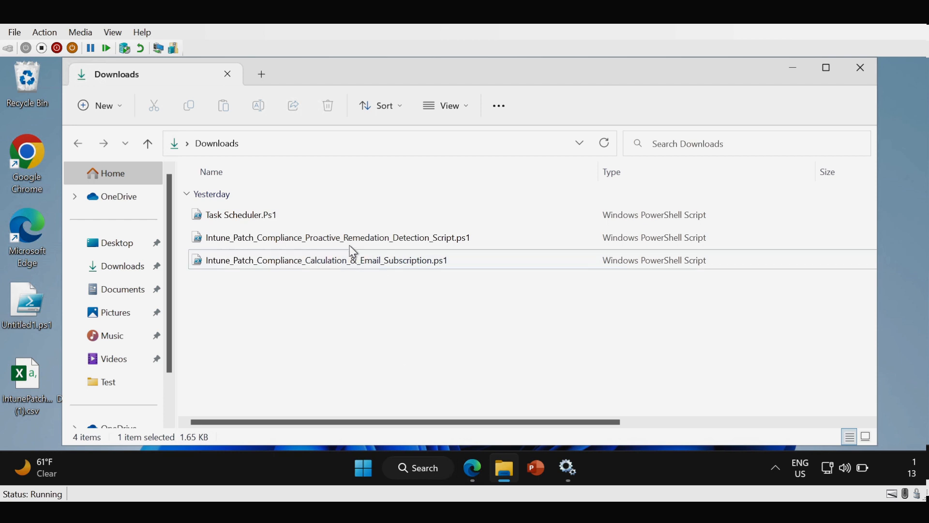
{"action": "mouse_move", "coordinate": [347, 246]}
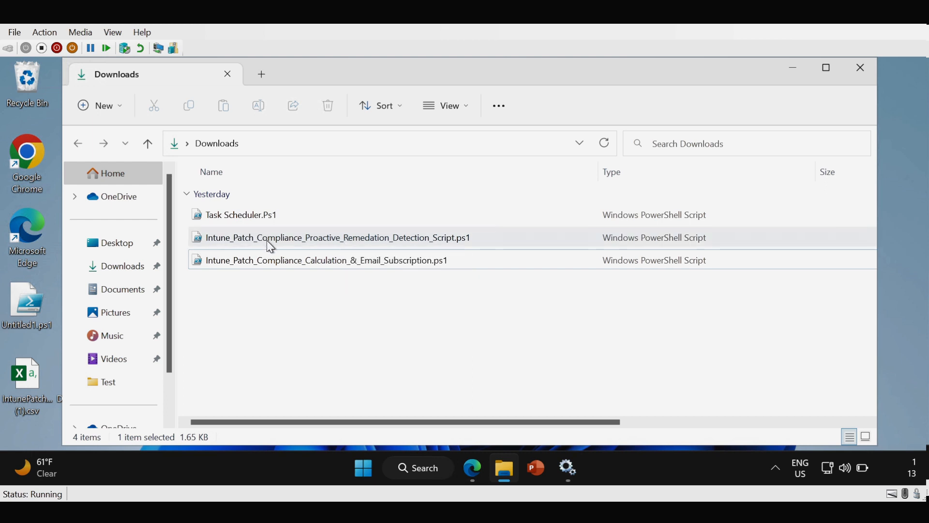
- Switch to the Endpoint Manager admin center in Edge and open Proactive remediations under the Endpoint analytics reports
{"action": "left_click", "coordinate": [473, 477]}
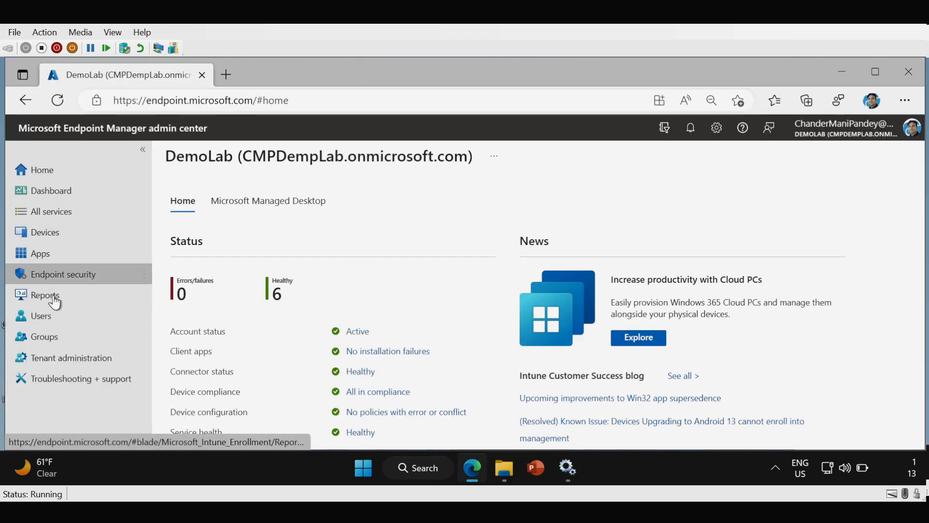
{"action": "left_click", "coordinate": [54, 301]}
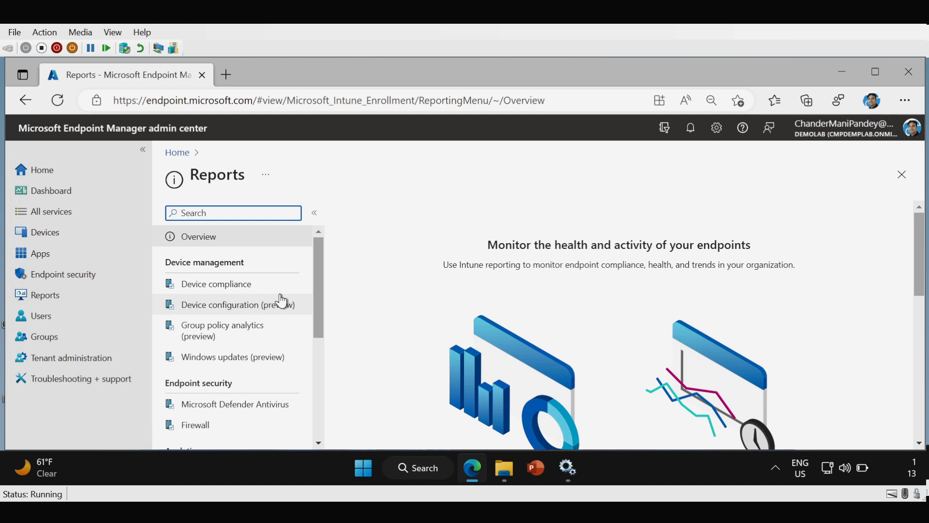
{"action": "left_click_drag", "start_coordinate": [317, 293], "coordinate": [315, 360]}
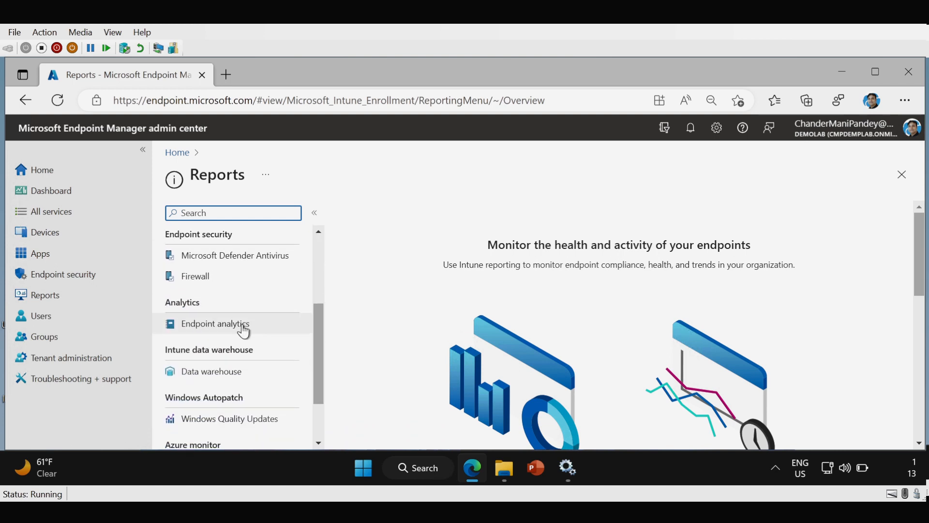
{"action": "left_click", "coordinate": [215, 329]}
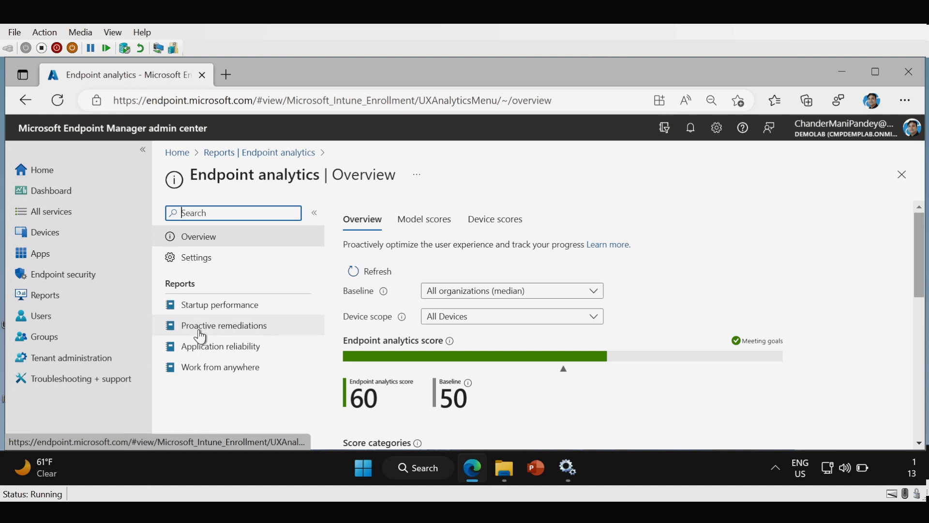
{"action": "left_click", "coordinate": [244, 336]}
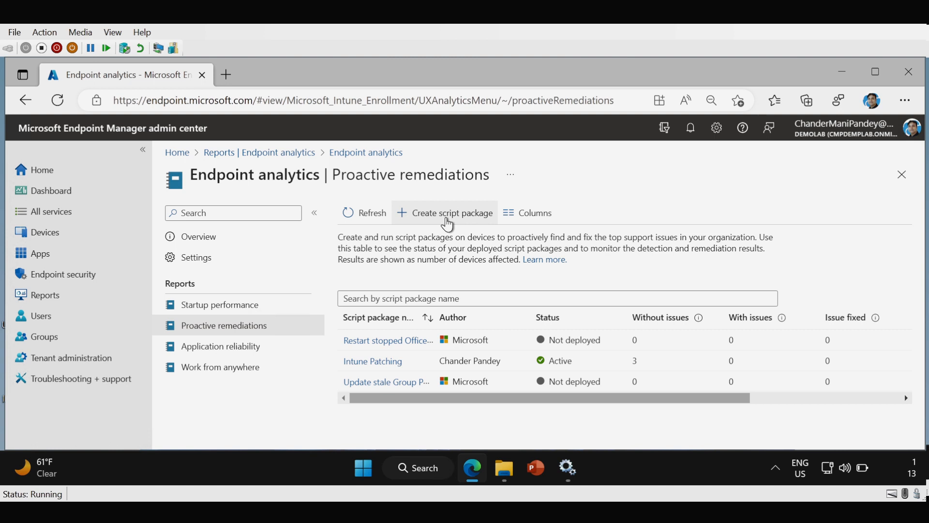
- Start a new script package with Intune_Patch_Compliance_Proactive_Remedation_Detection as both its name and description
{"action": "left_click", "coordinate": [448, 217]}
{"action": "left_click", "coordinate": [404, 276]}
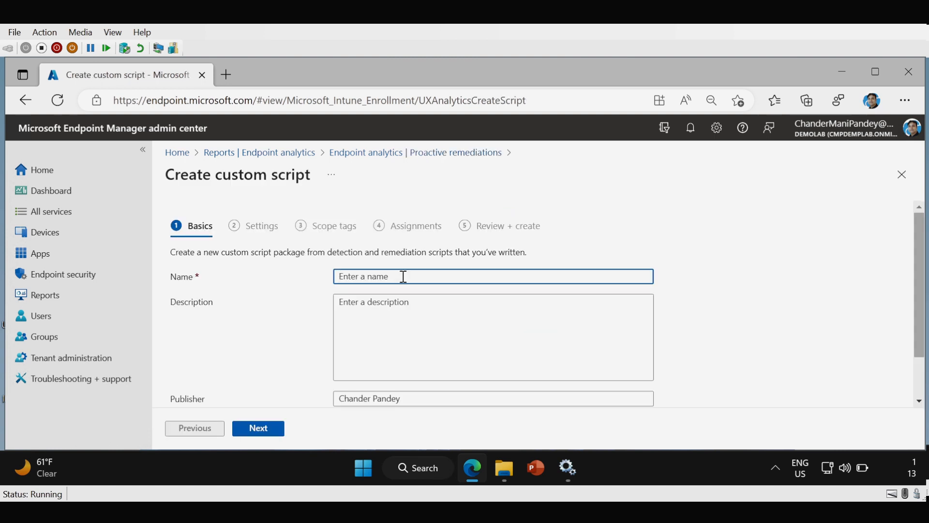
{"action": "type", "text": "Intune_Patch_Compliance_Proactive_Remedation_Detection"}
{"action": "left_click", "coordinate": [383, 308]}
{"action": "type", "text": "Intune_Patch_Compliance_Proactive_Remedation_Detection"}
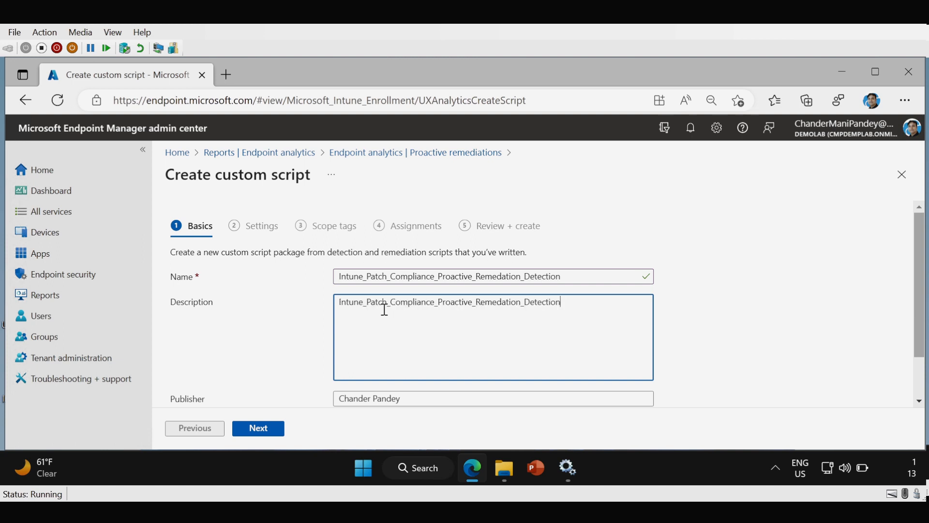
{"action": "left_click", "coordinate": [271, 435]}
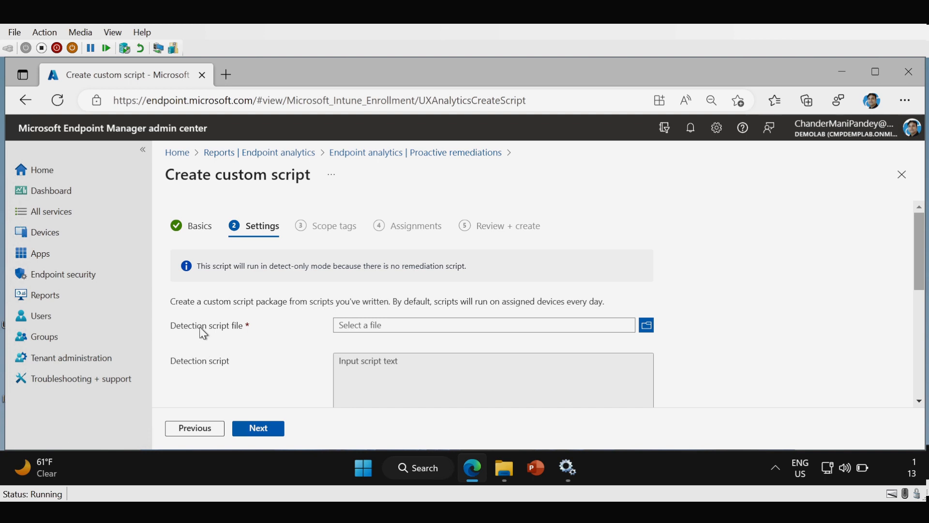
- Load Intune_Patch_Compliance_Proactive_Remedation_Detection_Script.ps1 from Downloads as the package's detection script file
{"action": "left_click", "coordinate": [647, 327]}
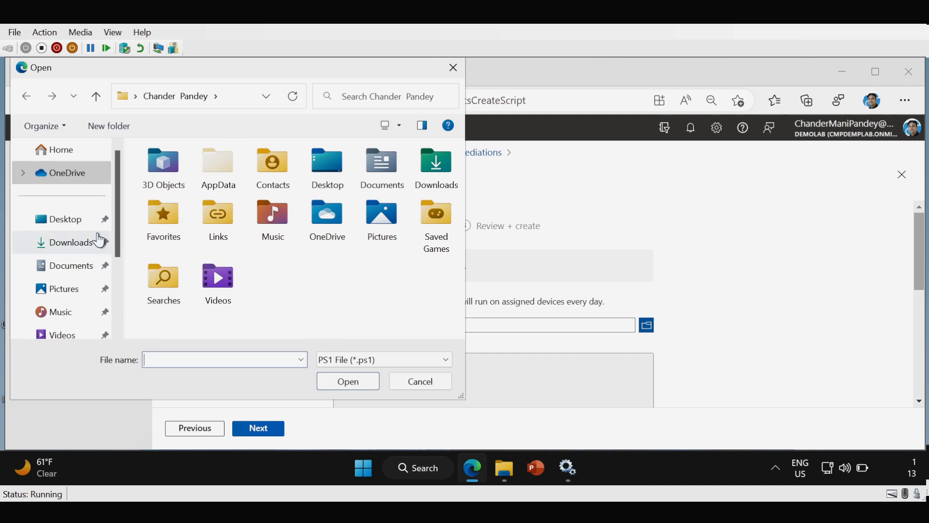
{"action": "left_click", "coordinate": [73, 244]}
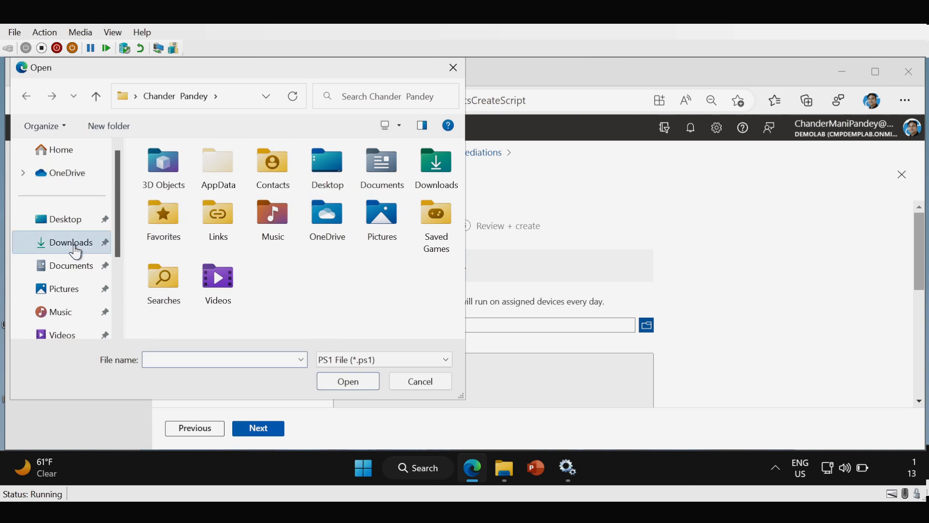
{"action": "left_click", "coordinate": [252, 220]}
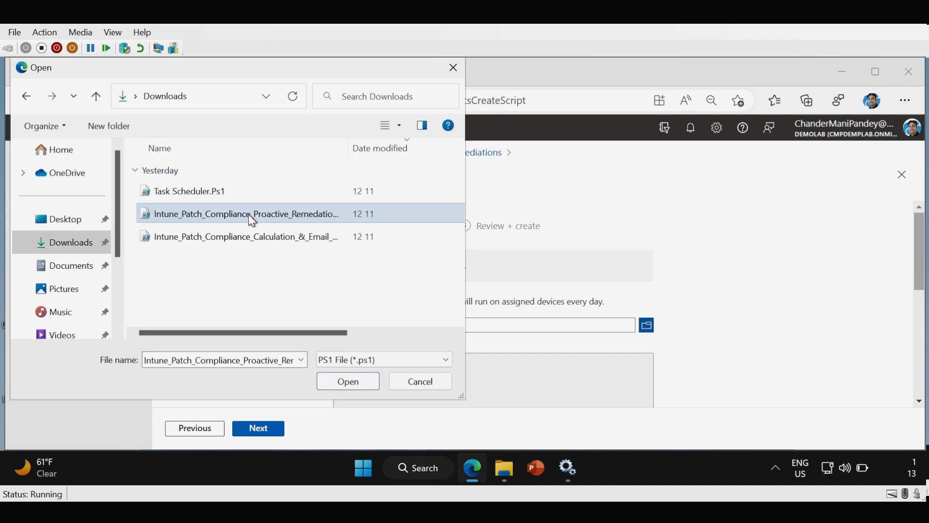
{"action": "left_click", "coordinate": [355, 387]}
- Accept the script settings with no remediation script and all three run options at No, and keep the Default scope tag
{"action": "left_click_drag", "start_coordinate": [922, 224], "coordinate": [923, 283]}
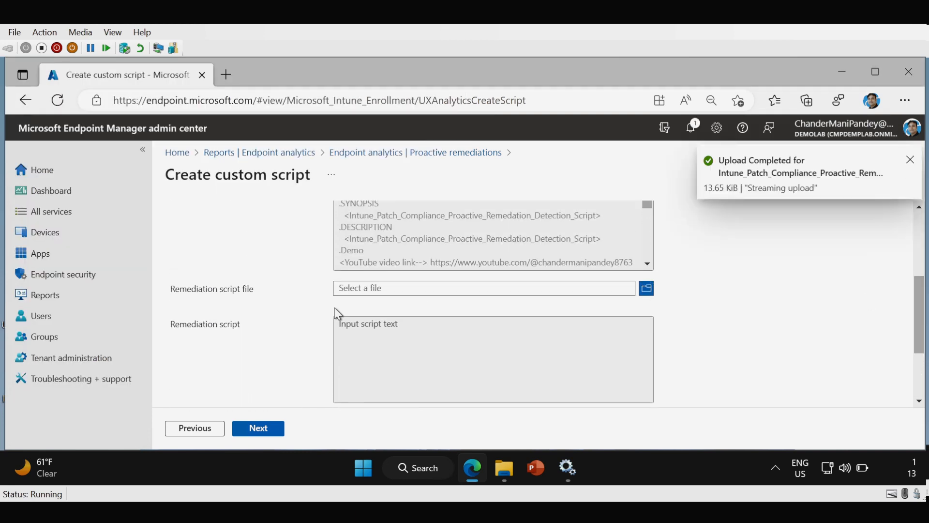
{"action": "scroll", "coordinate": [911, 290], "scroll_direction": "down", "scroll_amount": 3}
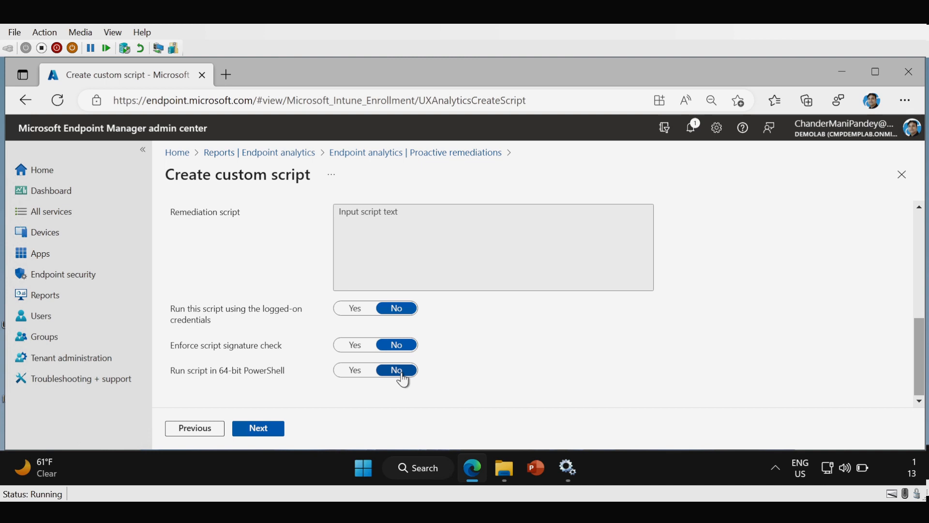
{"action": "left_click", "coordinate": [260, 428]}
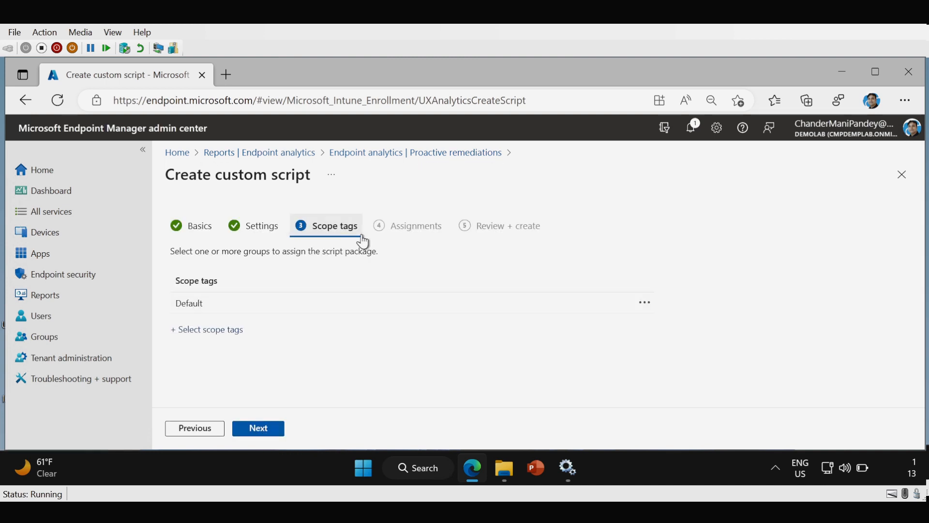
{"action": "left_click", "coordinate": [263, 429]}
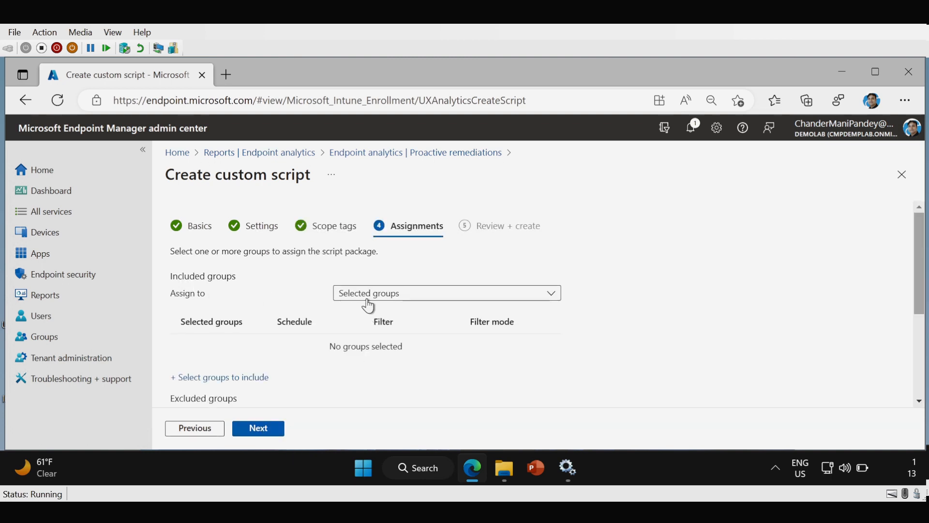
- Assign the script package to All devices with an Hourly schedule repeating every 1 hour
{"action": "left_click", "coordinate": [391, 298]}
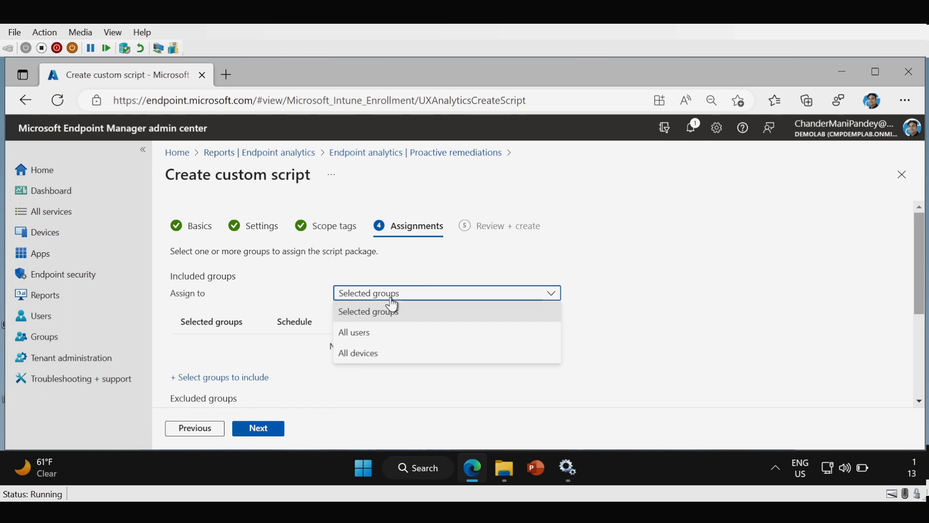
{"action": "left_click", "coordinate": [368, 363]}
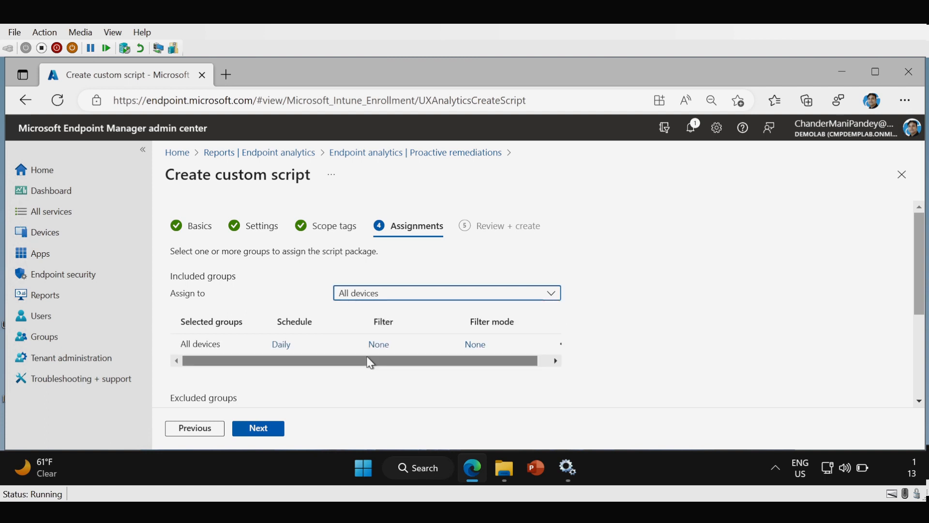
{"action": "left_click", "coordinate": [285, 351]}
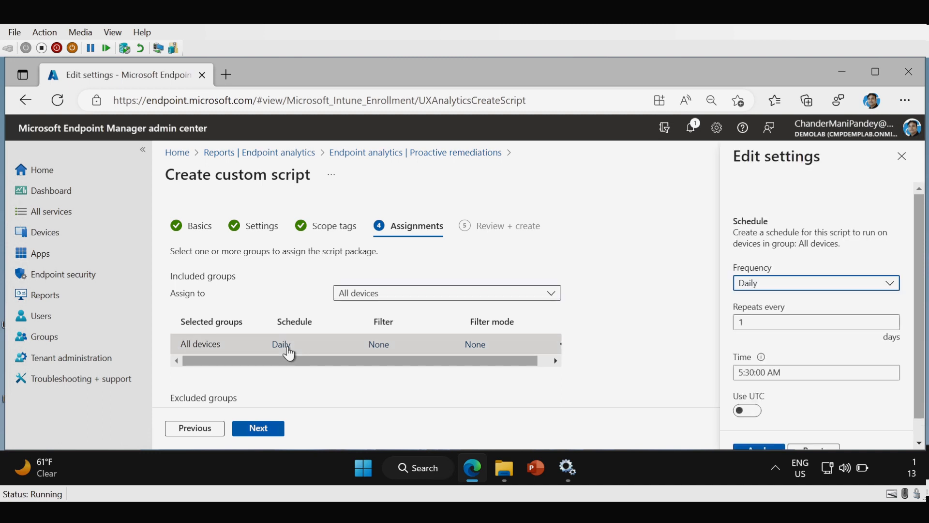
{"action": "left_click", "coordinate": [770, 290]}
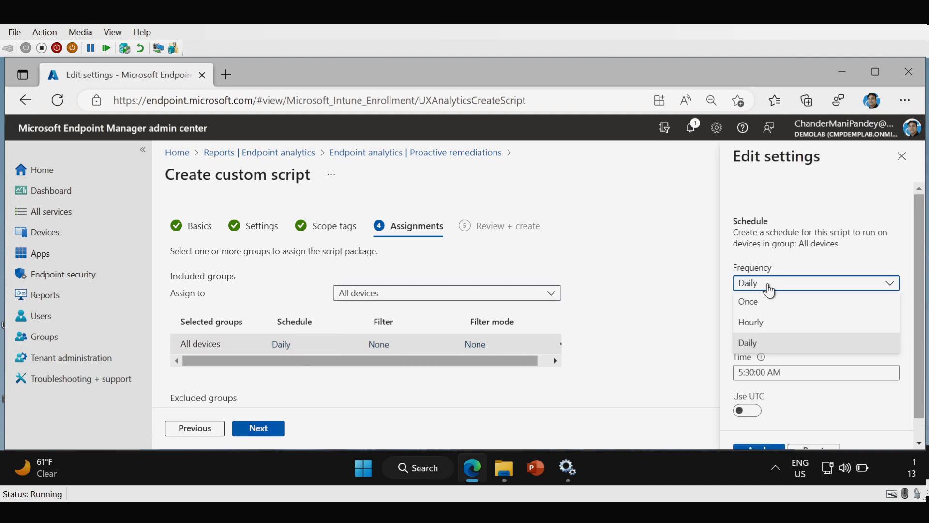
{"action": "left_click", "coordinate": [753, 323]}
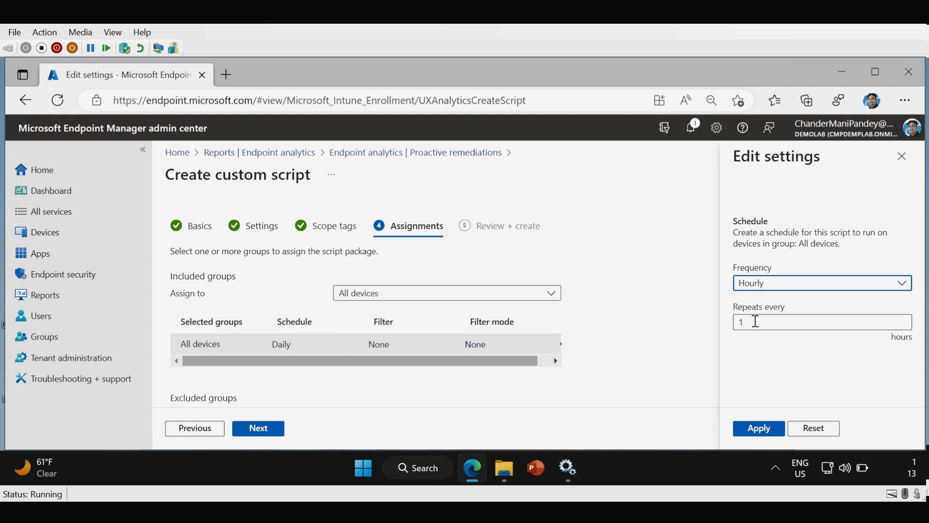
{"action": "left_click", "coordinate": [759, 429]}
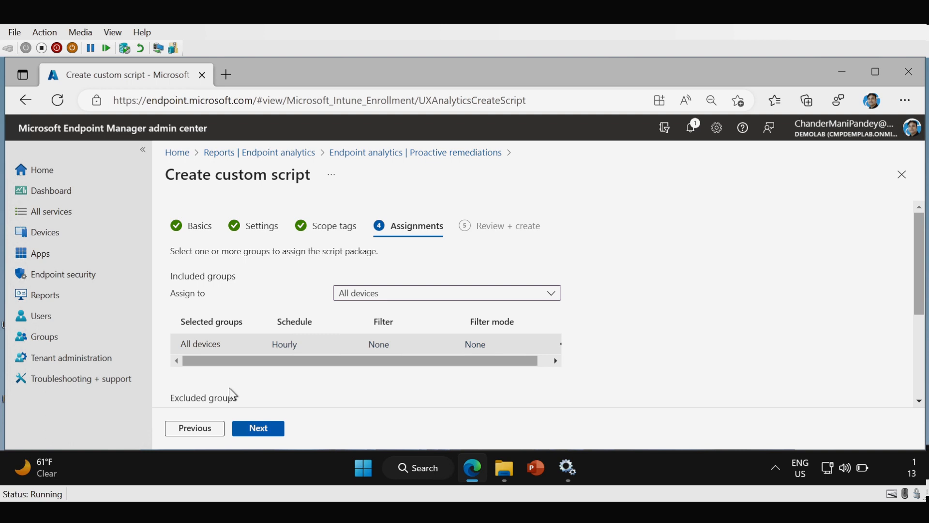
- Create the script package from the review summary and dismiss the resulting notifications
{"action": "left_click", "coordinate": [269, 429]}
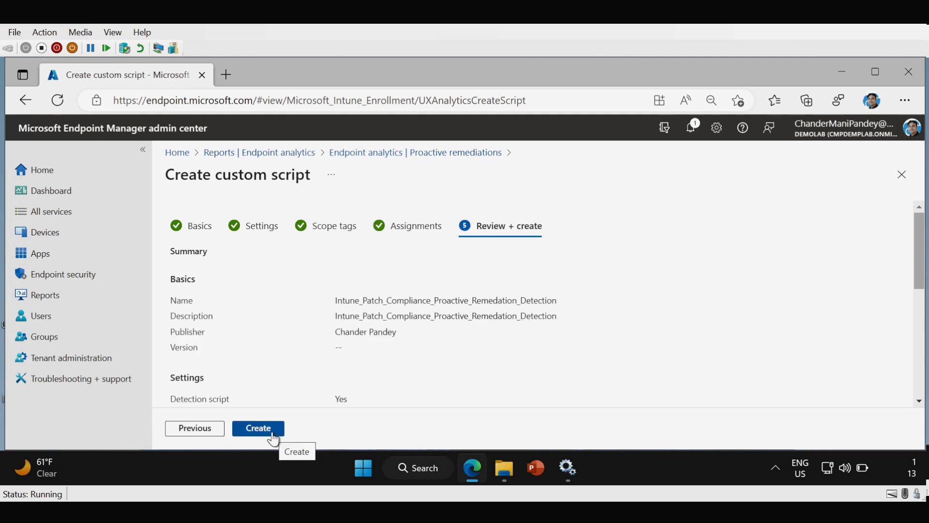
{"action": "left_click", "coordinate": [271, 430]}
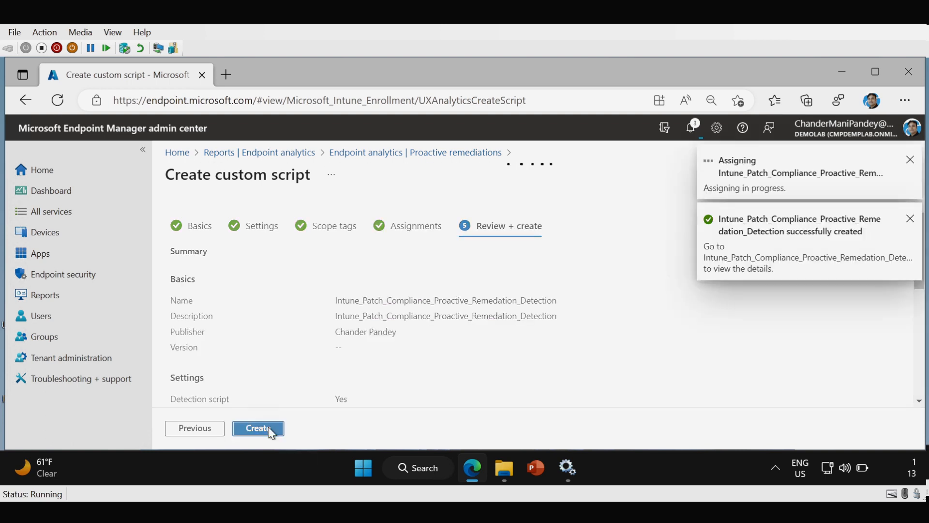
{"action": "left_click", "coordinate": [911, 244]}
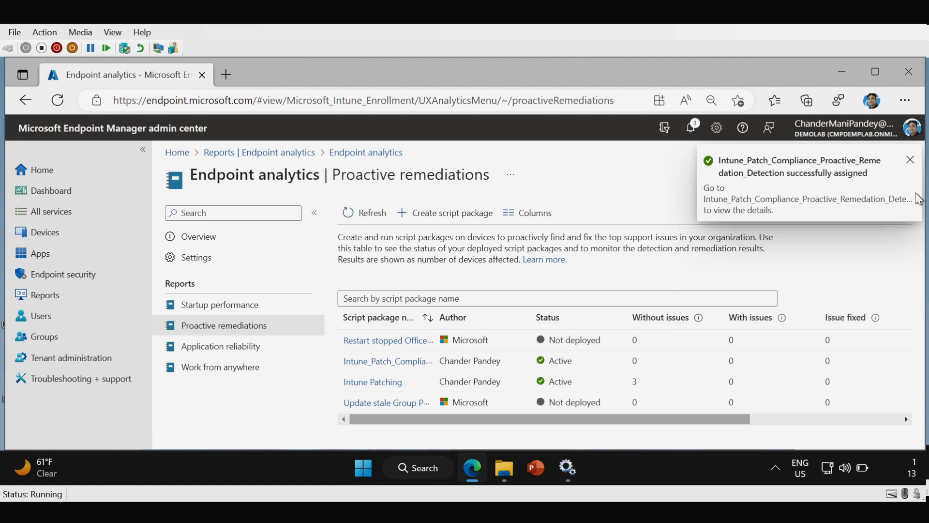
{"action": "left_click", "coordinate": [910, 162]}
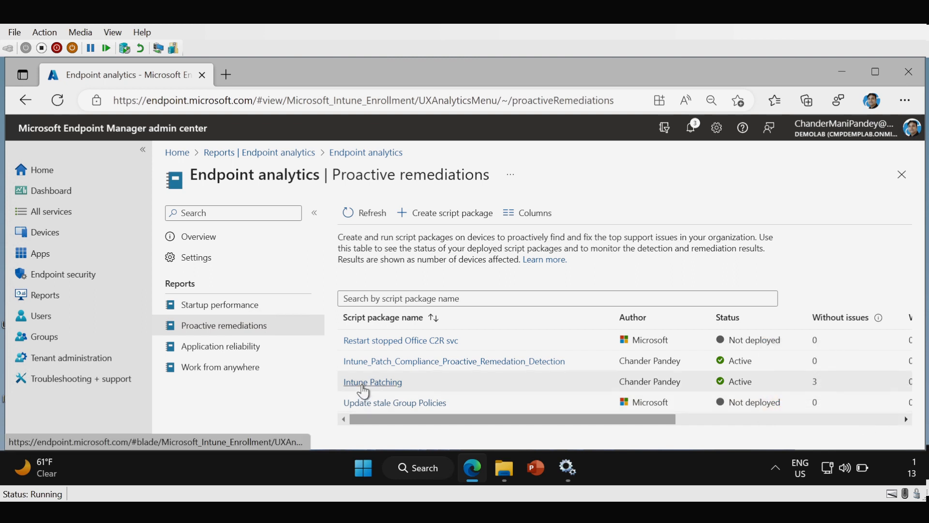
- Display only the Pre-remediation detection output column beside the device names in the Intune Patching package's device status
{"action": "left_click", "coordinate": [367, 387]}
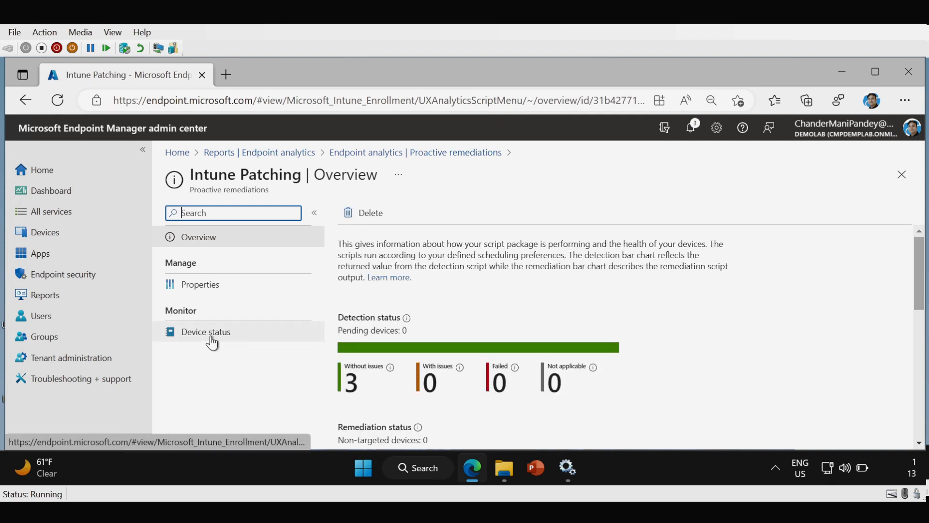
{"action": "left_click", "coordinate": [215, 342]}
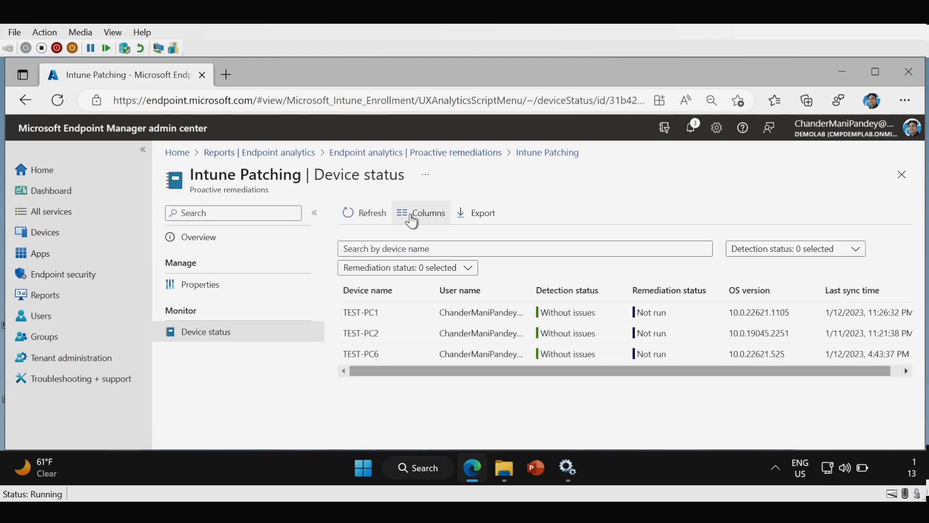
{"action": "left_click", "coordinate": [415, 218]}
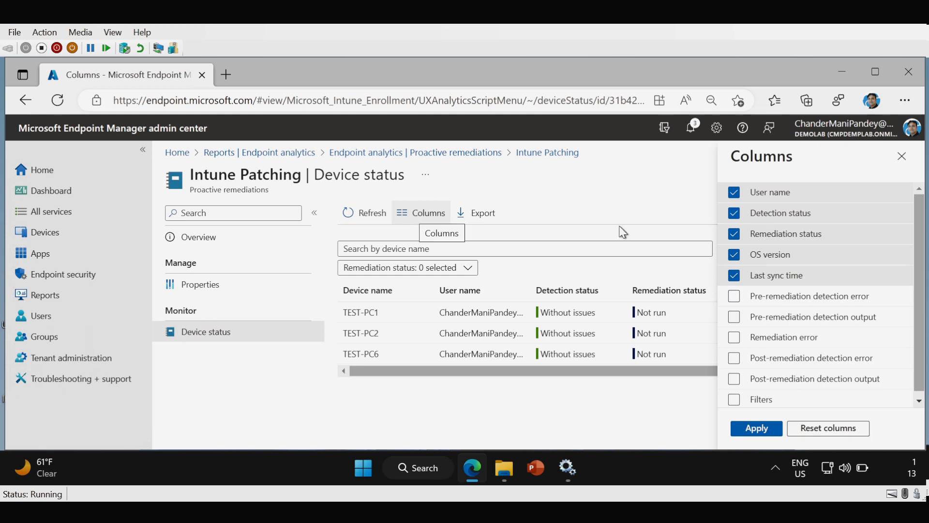
{"action": "left_click", "coordinate": [736, 196]}
{"action": "left_click", "coordinate": [736, 216]}
{"action": "left_click", "coordinate": [735, 237]}
{"action": "left_click", "coordinate": [735, 258]}
{"action": "left_click", "coordinate": [735, 278]}
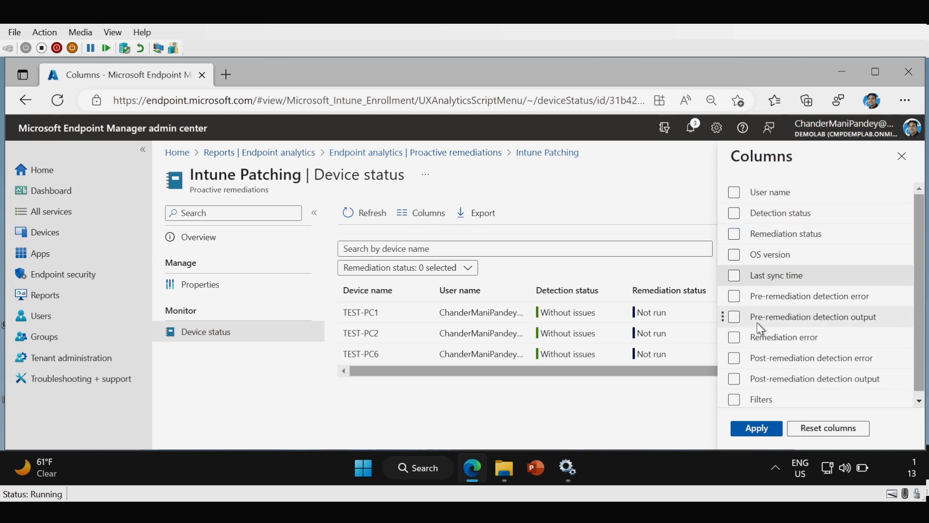
{"action": "left_click", "coordinate": [735, 317]}
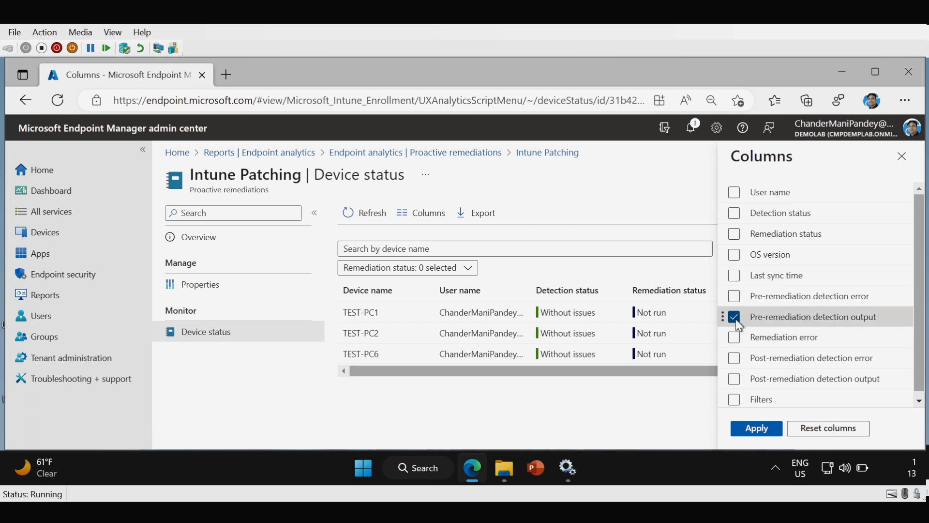
{"action": "left_click", "coordinate": [754, 429]}
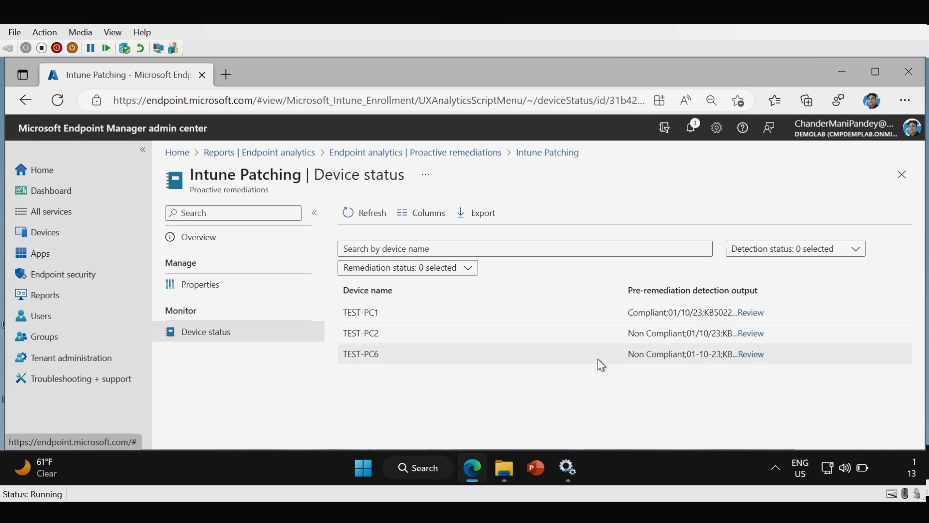
- Review the full pre-remediation detection output for TEST-PC1
{"action": "left_click", "coordinate": [755, 314]}
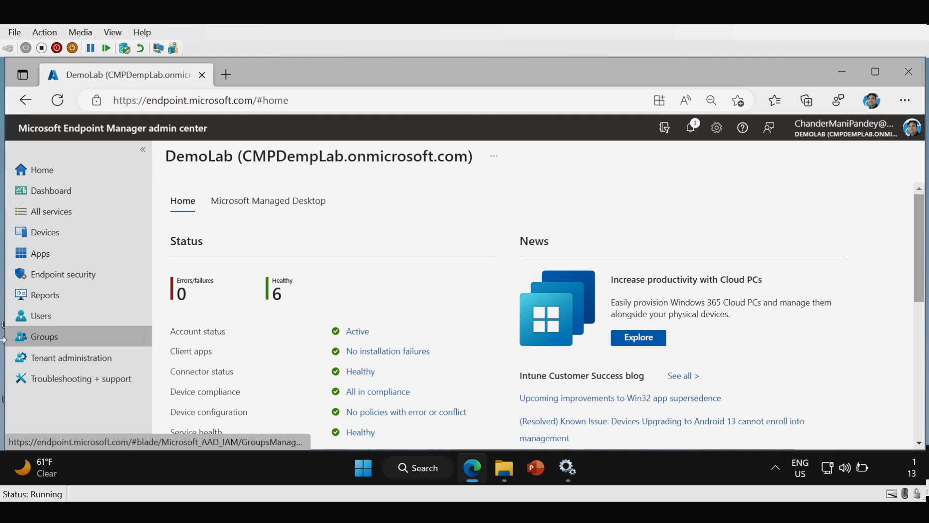
- Go to the M365 Azure Active Directory console and open the app registrations of the DemoLab directory
{"action": "left_click", "coordinate": [61, 213]}
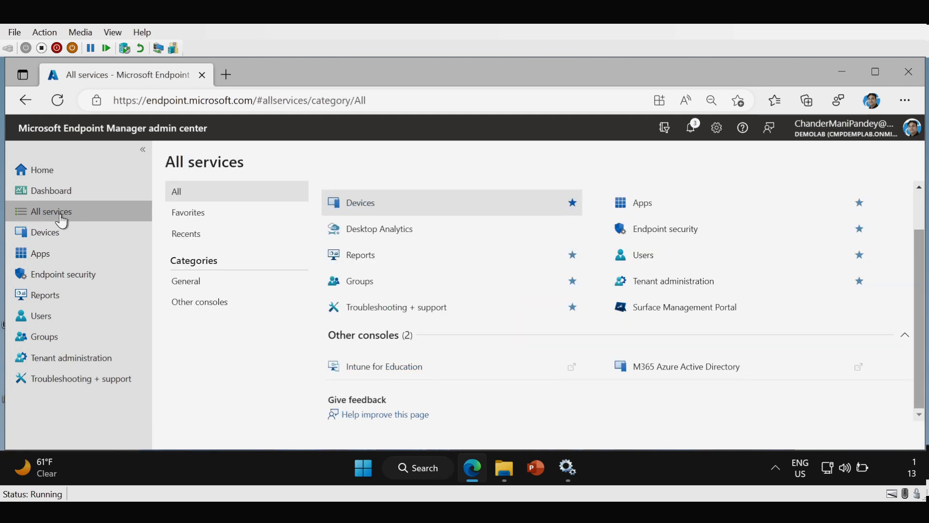
{"action": "left_click", "coordinate": [673, 375]}
{"action": "left_click", "coordinate": [28, 135]}
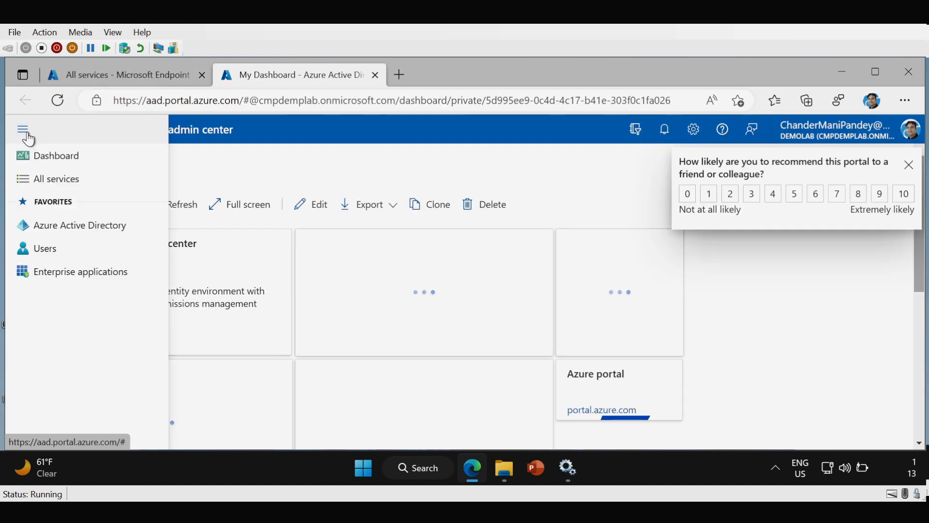
{"action": "left_click", "coordinate": [72, 234]}
{"action": "left_click_drag", "start_coordinate": [321, 251], "coordinate": [323, 307]}
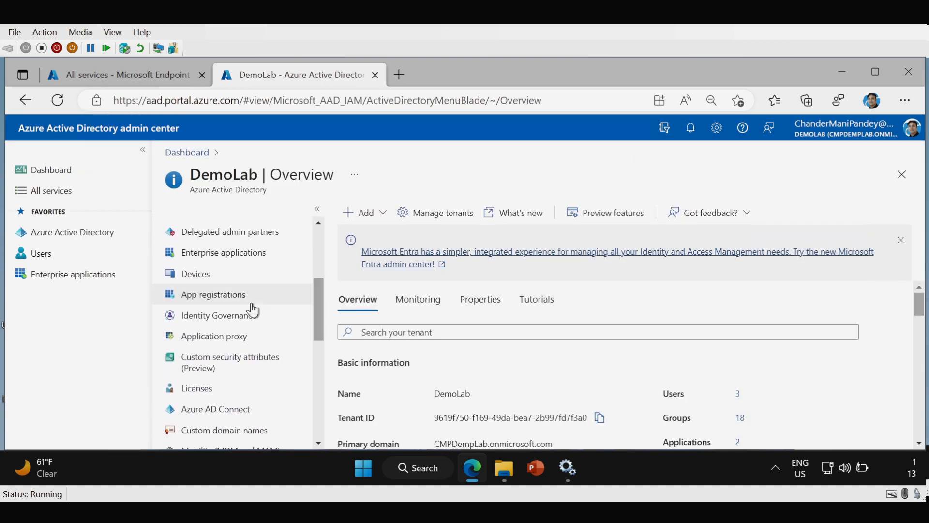
{"action": "left_click", "coordinate": [198, 303]}
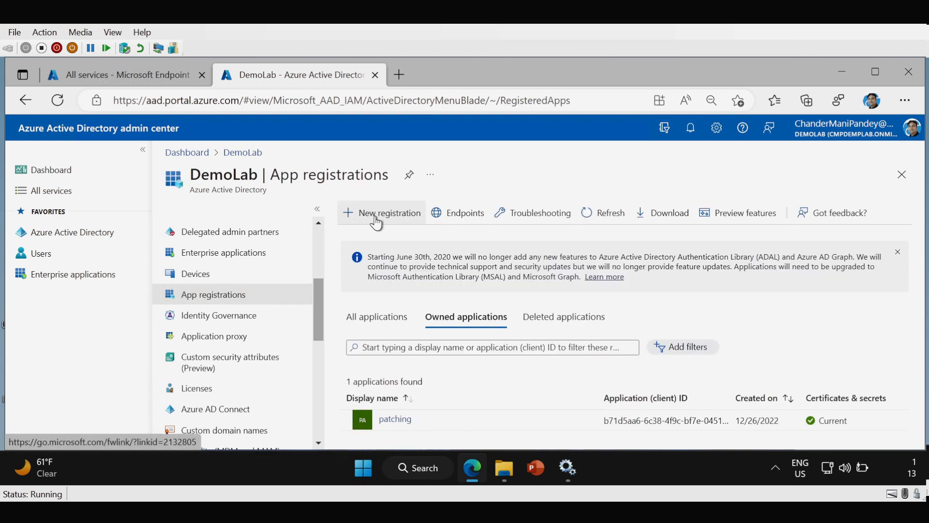
- Register a single-tenant application named Intune_Patch_Compliance_Report, without a redirect URI
{"action": "left_click", "coordinate": [400, 217]}
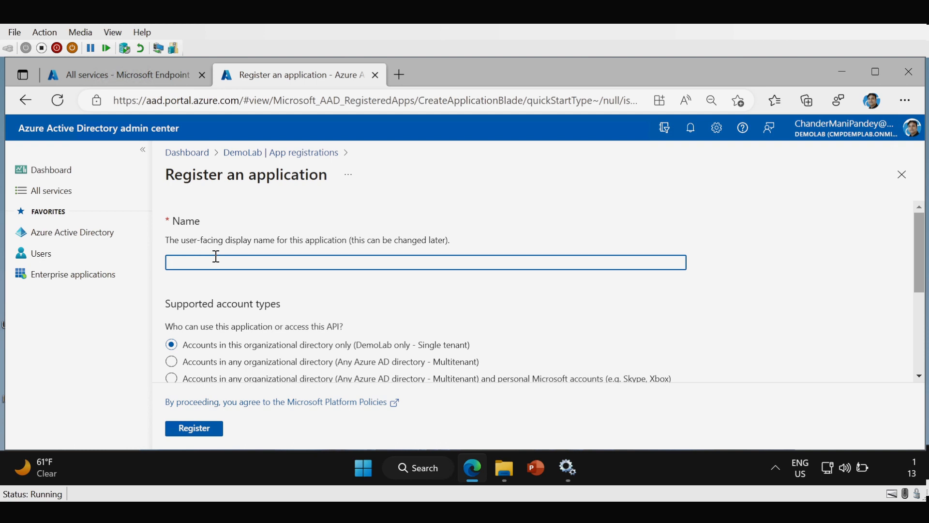
{"action": "type", "text": "Intune_Patch_Compliance_Report"}
{"action": "left_click_drag", "start_coordinate": [923, 234], "coordinate": [919, 279]}
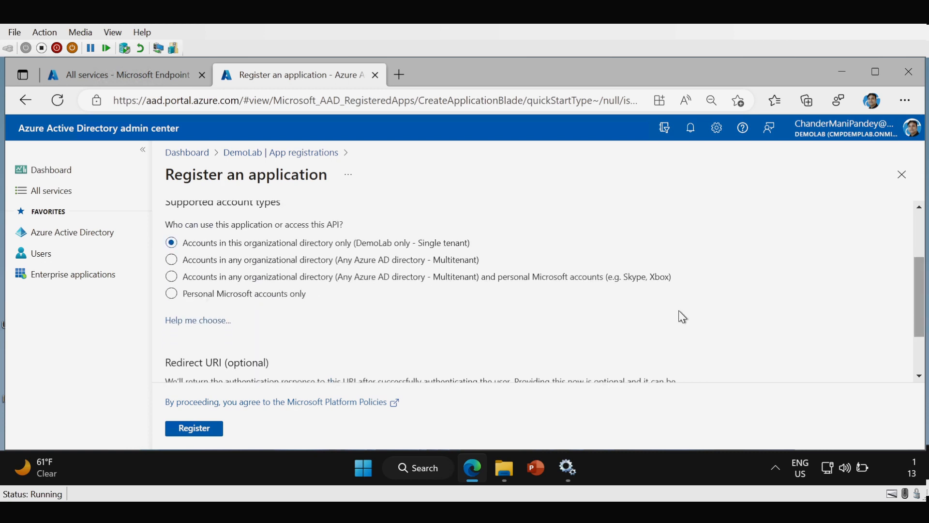
{"action": "left_click", "coordinate": [207, 431]}
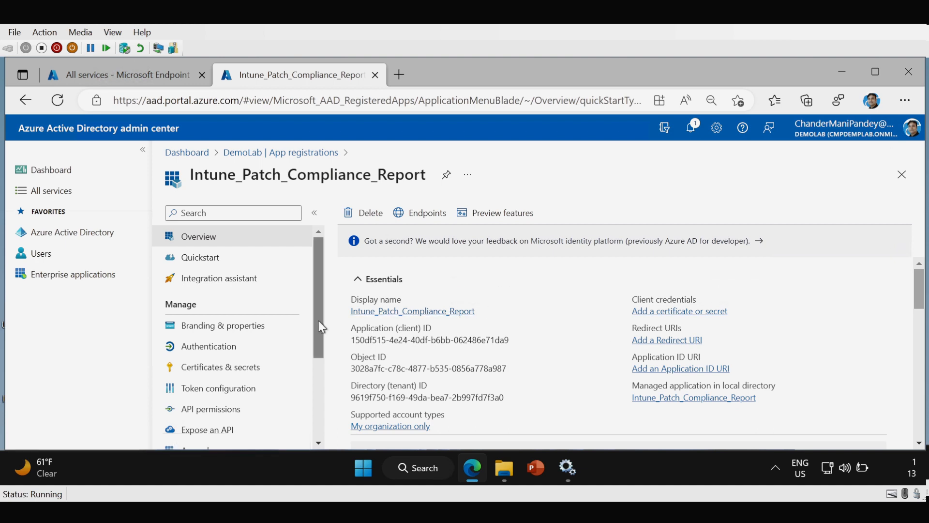
- Start an API permission request for Intune_Patch_Compliance_Report using Microsoft Graph application permissions
{"action": "left_click_drag", "start_coordinate": [317, 320], "coordinate": [319, 346]}
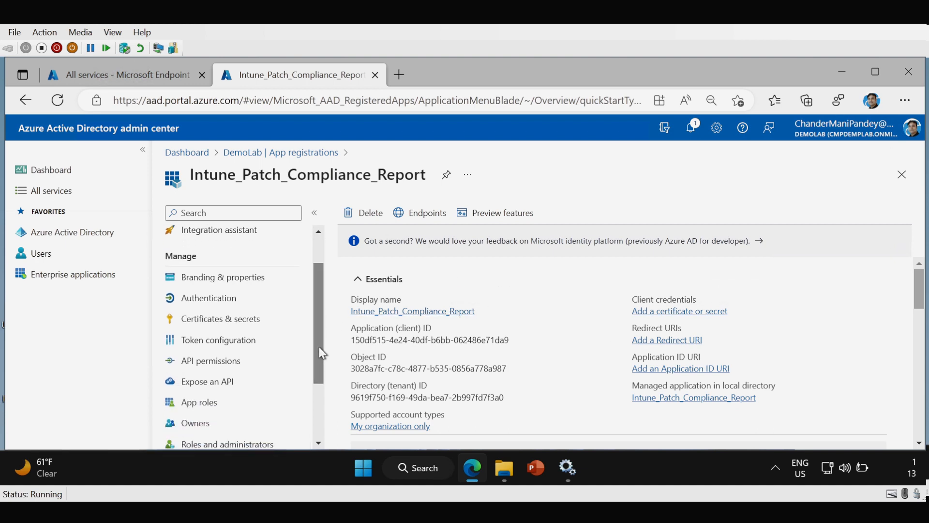
{"action": "left_click", "coordinate": [203, 370]}
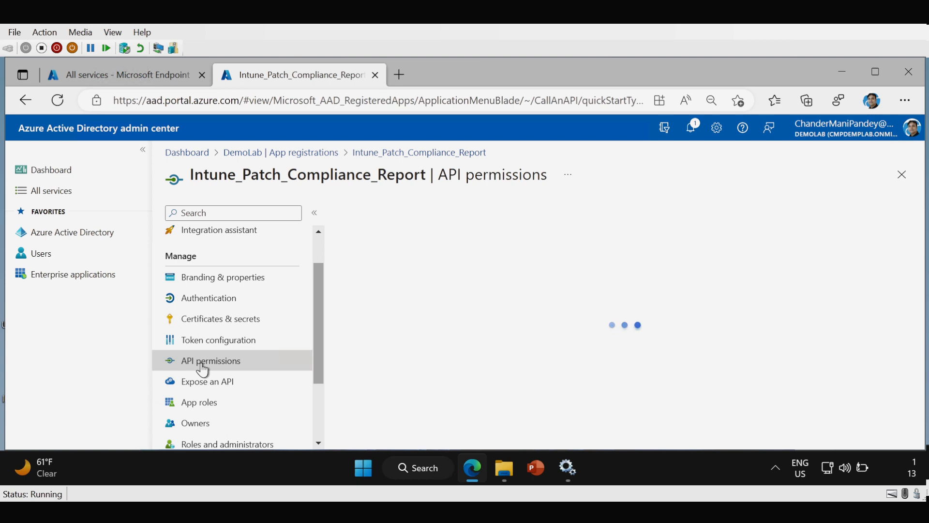
{"action": "left_click_drag", "start_coordinate": [922, 249], "coordinate": [923, 293]}
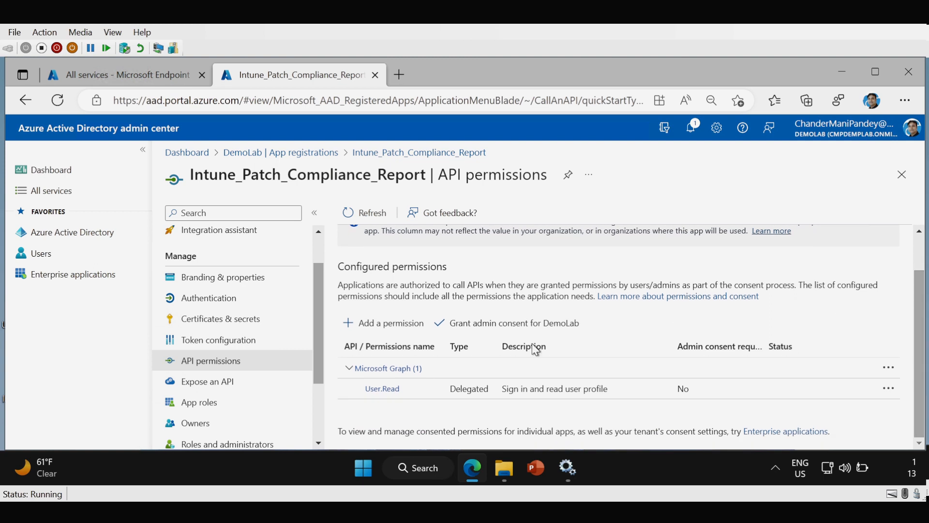
{"action": "left_click", "coordinate": [405, 332]}
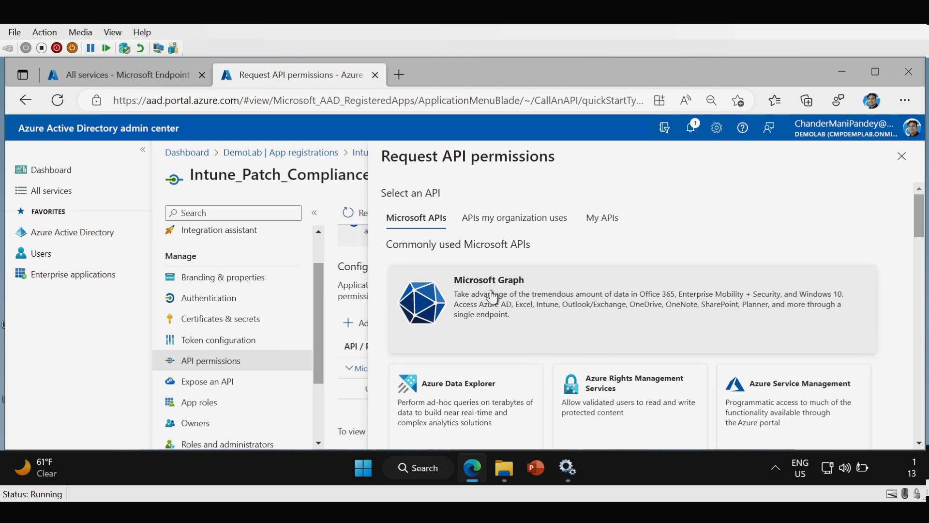
{"action": "left_click", "coordinate": [535, 302]}
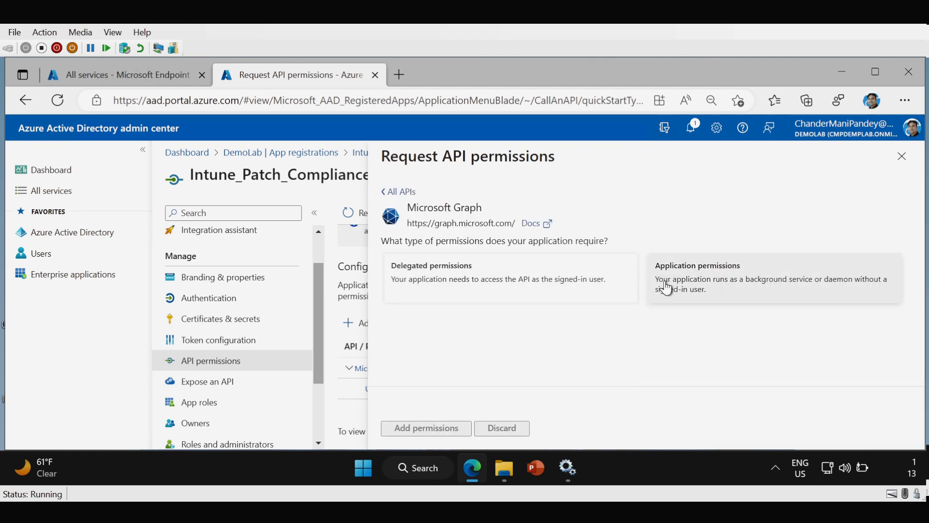
{"action": "left_click", "coordinate": [698, 284]}
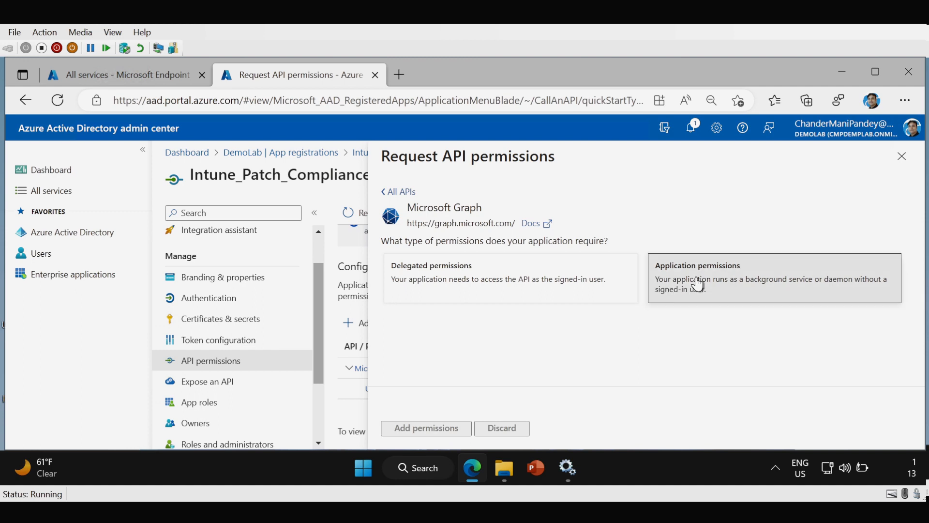
- Select the Device.Read.All and DeviceManagementApps.Read.All permissions for the request
{"action": "left_click_drag", "start_coordinate": [920, 200], "coordinate": [924, 256]}
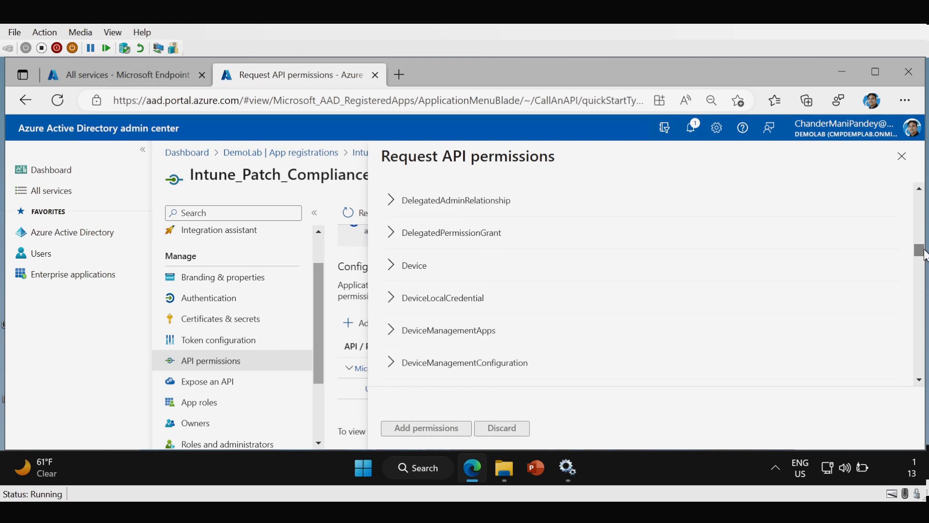
{"action": "left_click", "coordinate": [393, 274]}
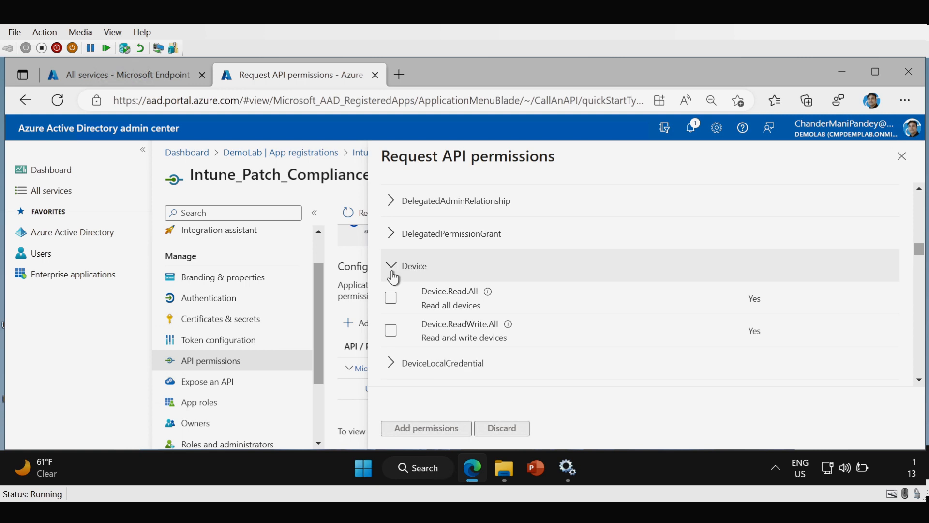
{"action": "left_click", "coordinate": [390, 302]}
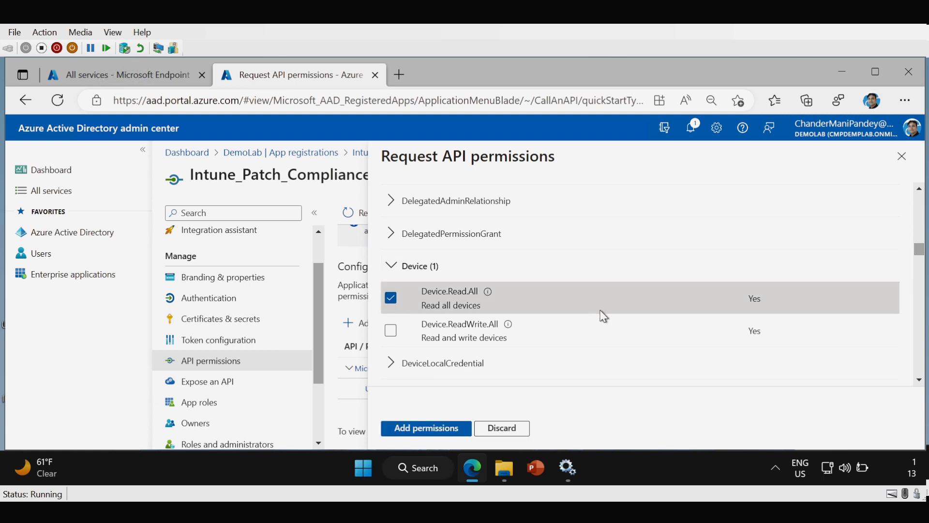
{"action": "scroll", "coordinate": [919, 250], "scroll_direction": "down", "scroll_amount": 2}
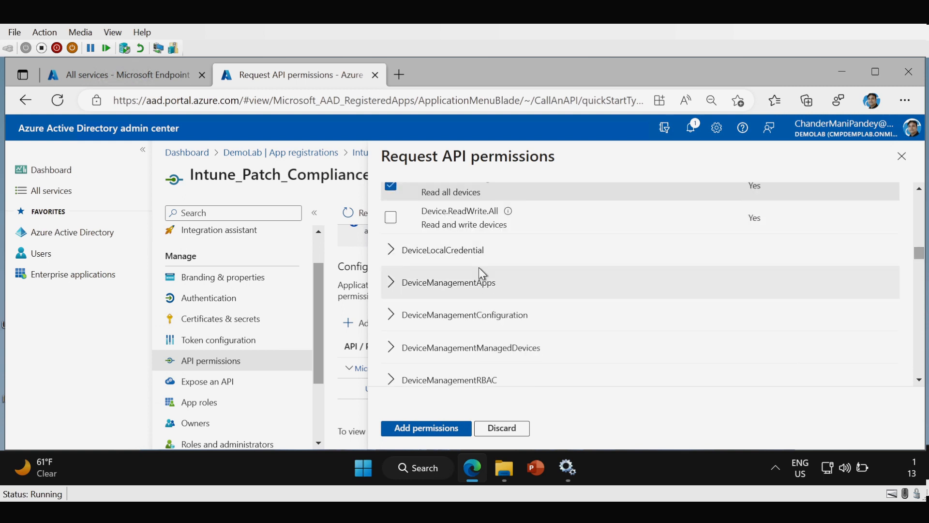
{"action": "left_click", "coordinate": [392, 286]}
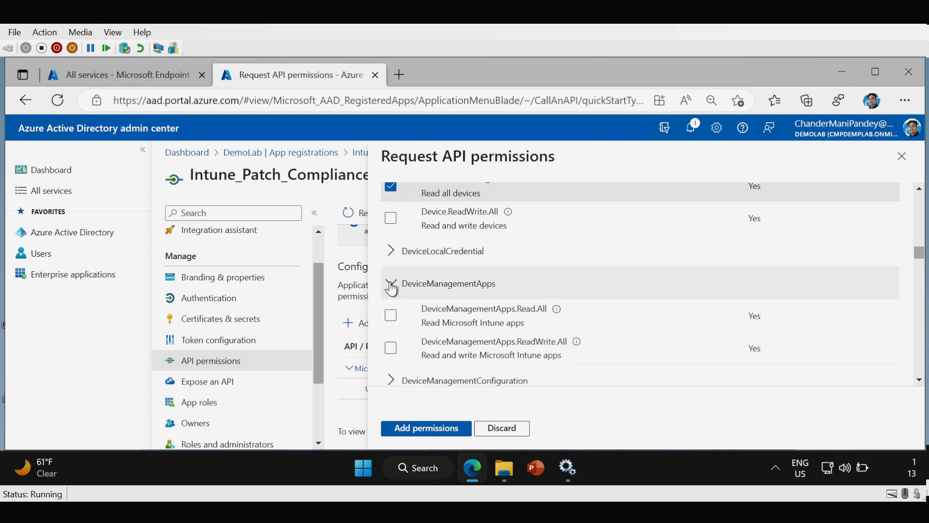
{"action": "left_click", "coordinate": [389, 319]}
- Select the DeviceManagementConfiguration.Read.All and DeviceManagementManagedDevices.Read.All permissions as well
{"action": "scroll", "coordinate": [919, 252], "scroll_direction": "down", "scroll_amount": 1}
{"action": "scroll", "coordinate": [918, 257], "scroll_direction": "down", "scroll_amount": 3}
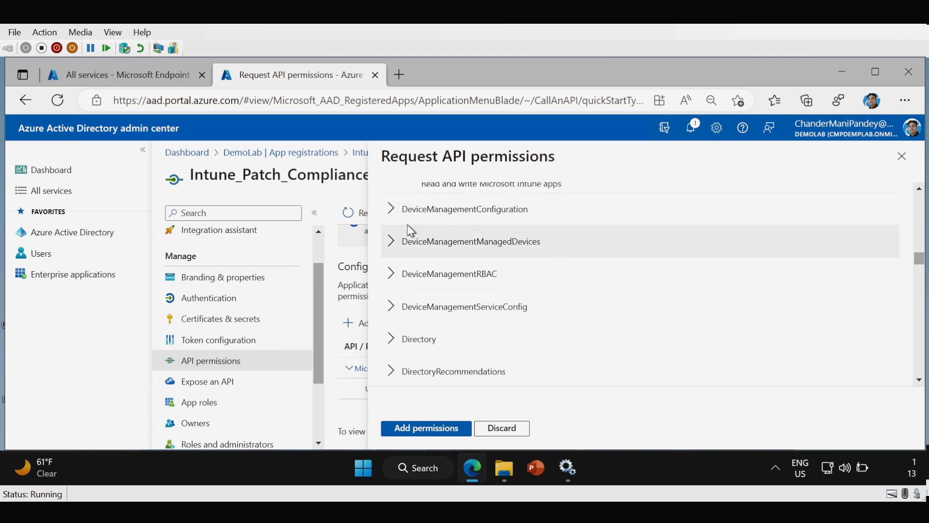
{"action": "left_click", "coordinate": [392, 210]}
{"action": "left_click", "coordinate": [392, 242]}
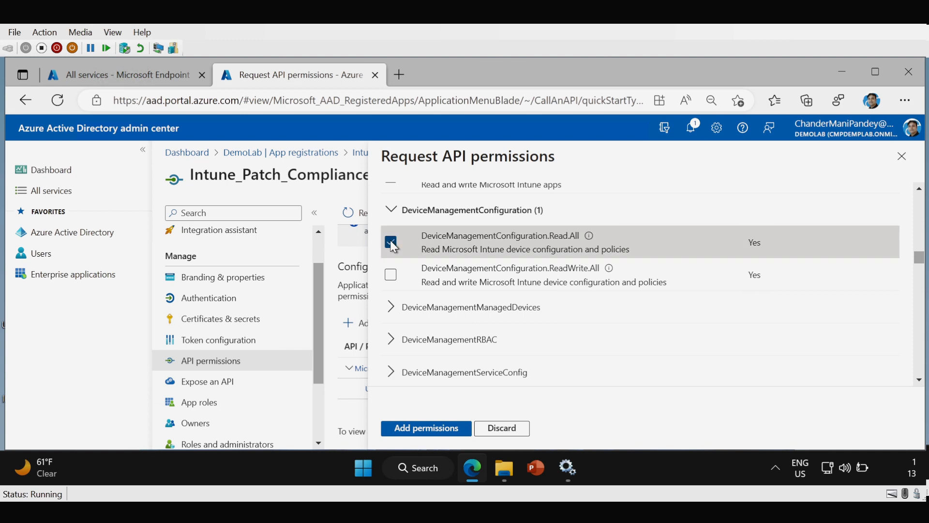
{"action": "left_click", "coordinate": [391, 310]}
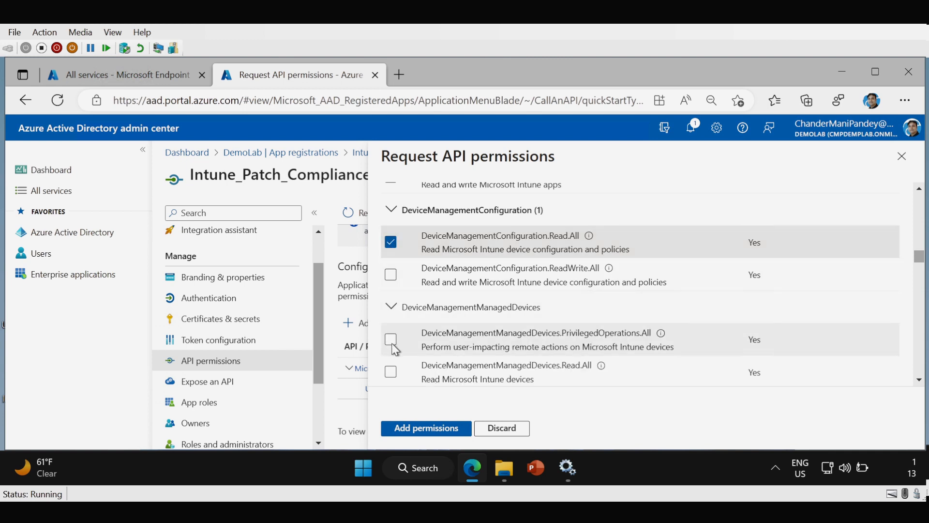
{"action": "left_click", "coordinate": [391, 372]}
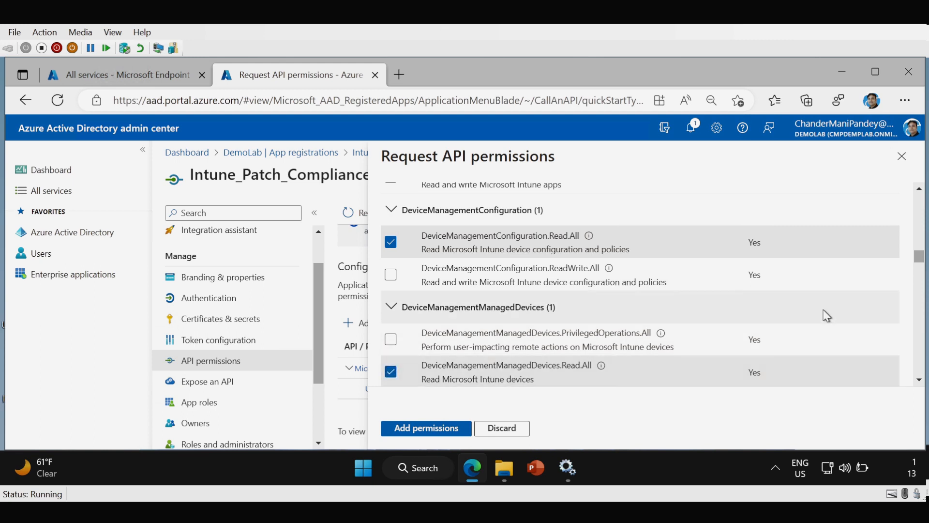
- Select DeviceManagementServiceConfig.Read.All and add all the chosen Microsoft Graph permissions to the application
{"action": "left_click_drag", "start_coordinate": [920, 258], "coordinate": [920, 269]}
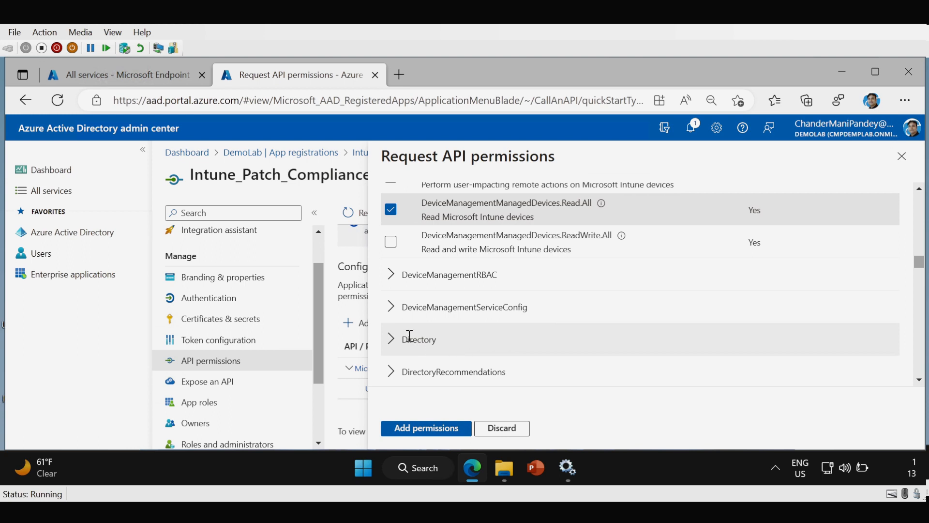
{"action": "left_click", "coordinate": [392, 310]}
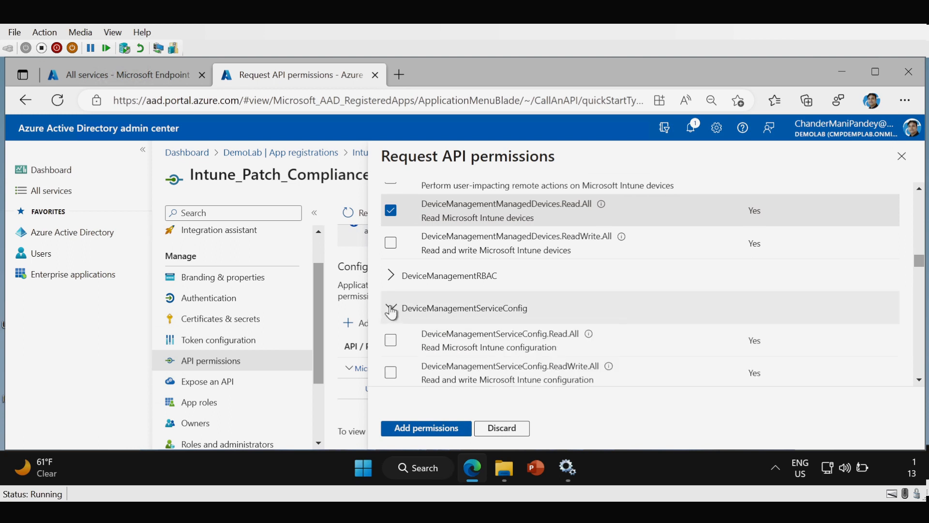
{"action": "left_click", "coordinate": [391, 341]}
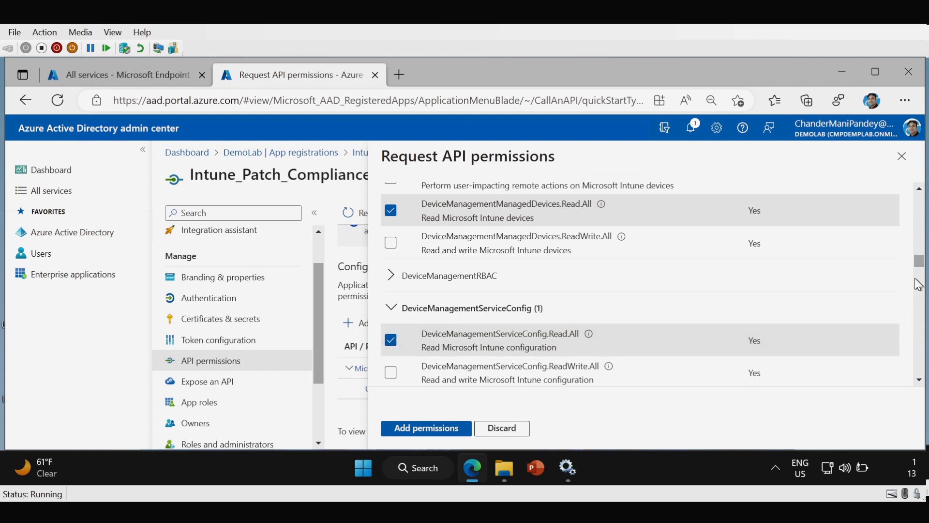
{"action": "left_click_drag", "start_coordinate": [921, 266], "coordinate": [924, 288]}
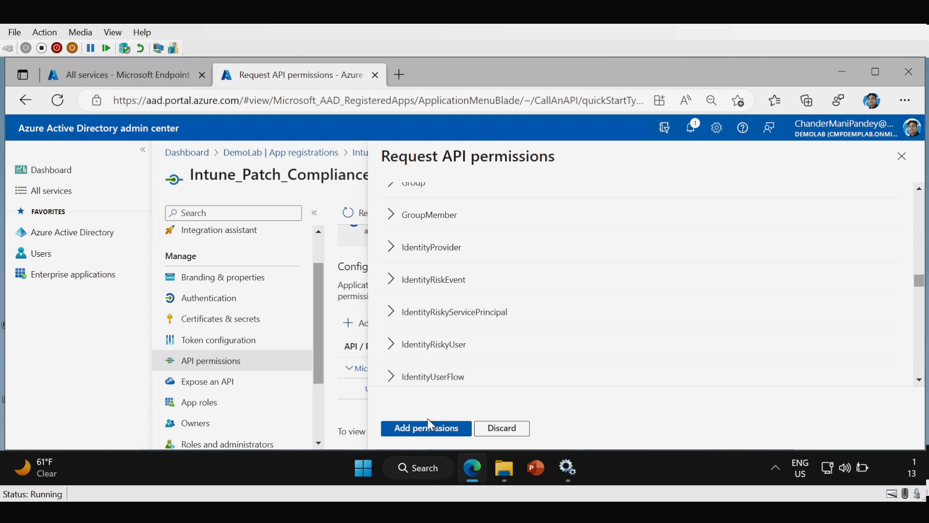
{"action": "left_click", "coordinate": [415, 435]}
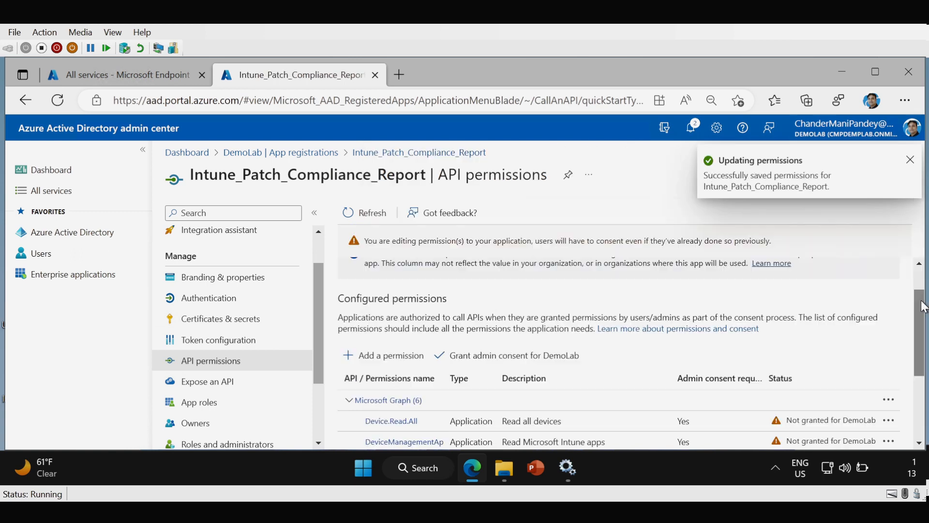
- Grant admin consent for DemoLab to the configured permissions and check the status of each one
{"action": "left_click_drag", "start_coordinate": [921, 306], "coordinate": [927, 388]}
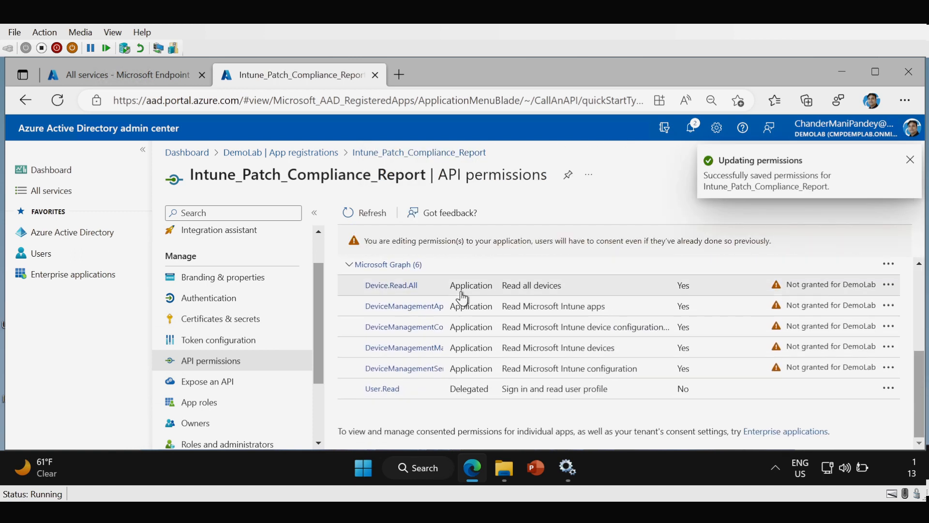
{"action": "scroll", "coordinate": [533, 360], "scroll_direction": "up", "scroll_amount": 3}
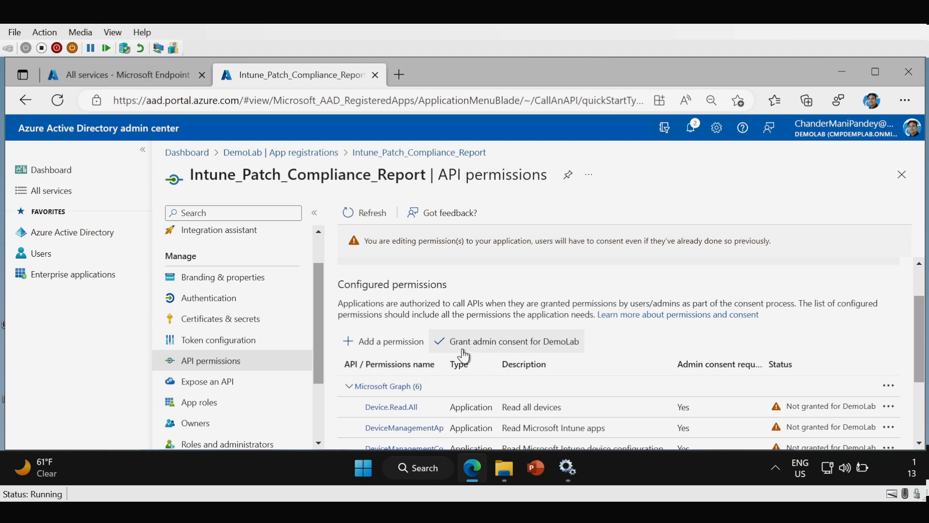
{"action": "left_click", "coordinate": [482, 355]}
{"action": "left_click", "coordinate": [362, 297]}
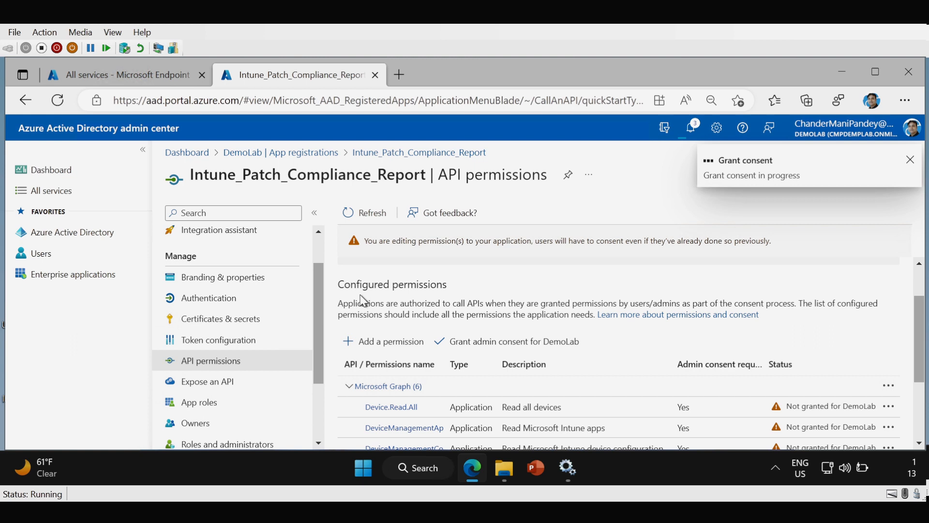
{"action": "left_click_drag", "start_coordinate": [920, 275], "coordinate": [921, 353]}
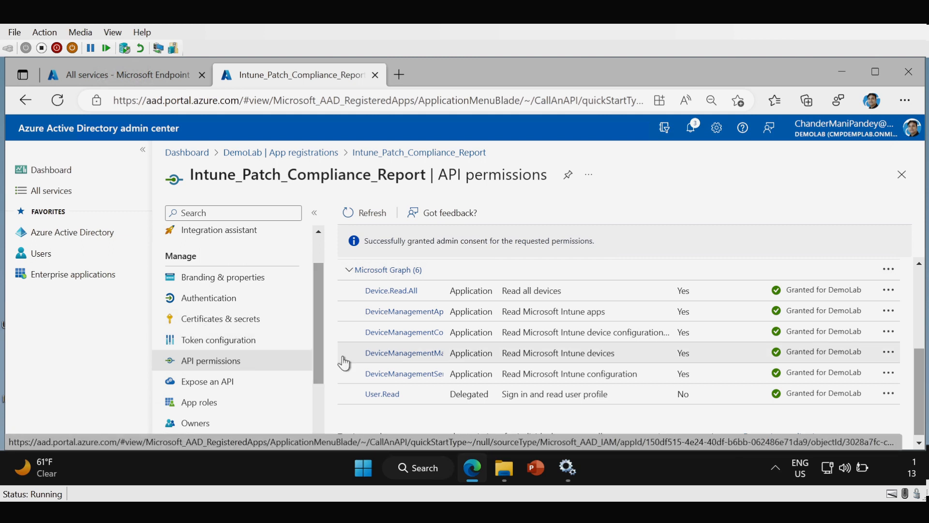
- Create a client secret for the application described as Intune_Patch_Compliance_Report with the recommended 6-month expiry
{"action": "left_click", "coordinate": [226, 328]}
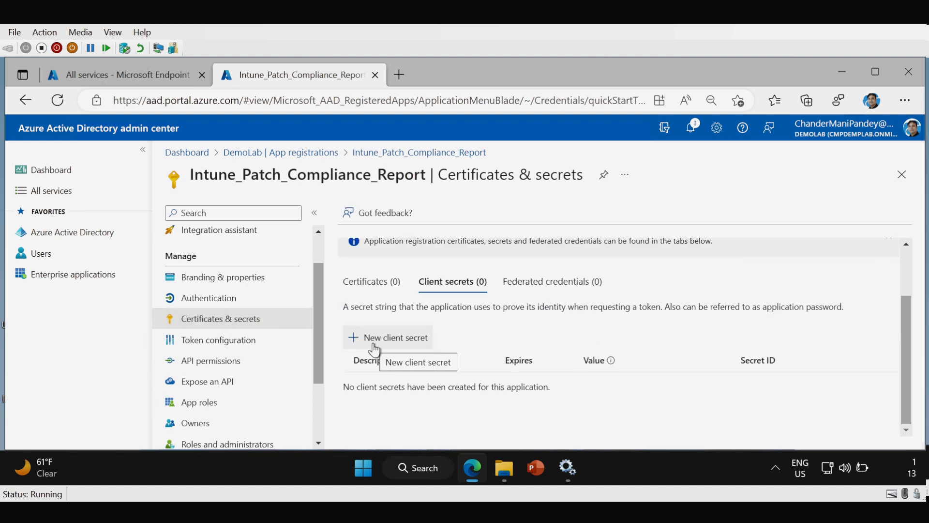
{"action": "left_click", "coordinate": [375, 346]}
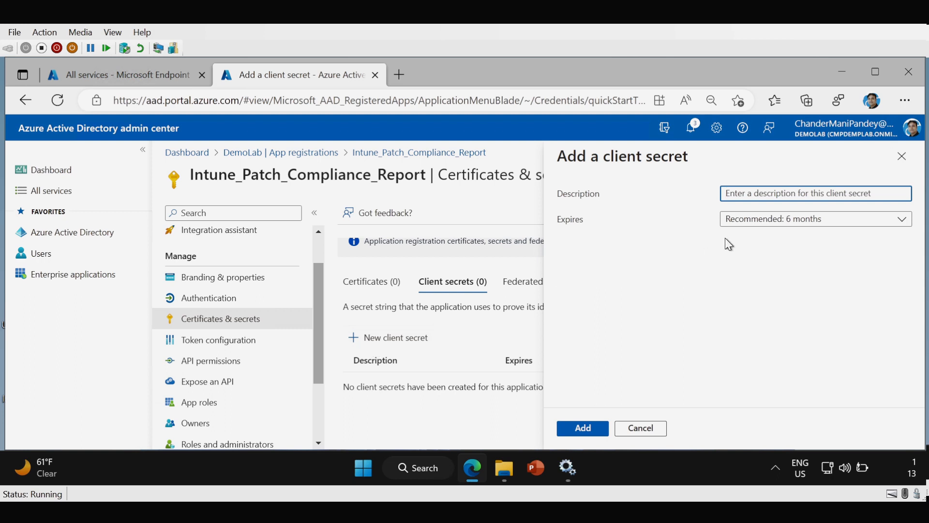
{"action": "type", "text": "Intune_Patch_Compliance_Report"}
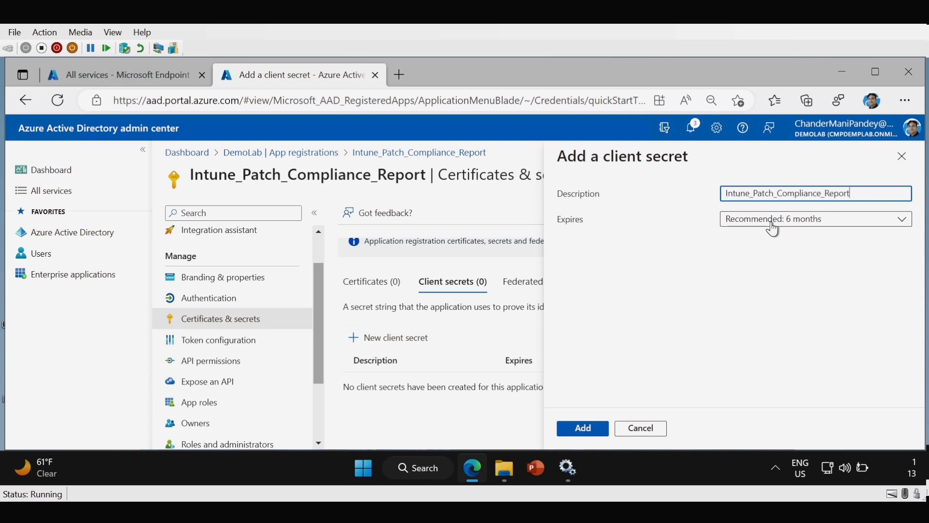
{"action": "left_click", "coordinate": [786, 231]}
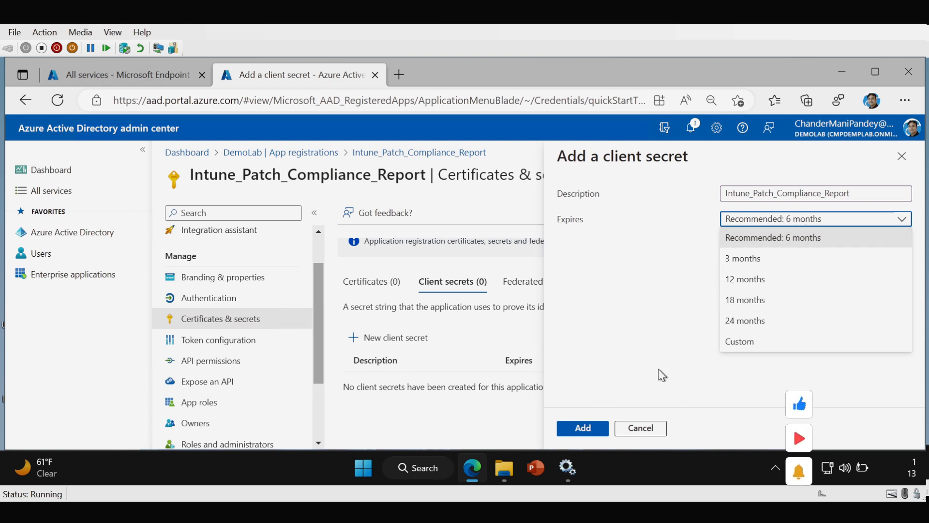
{"action": "left_click", "coordinate": [583, 432]}
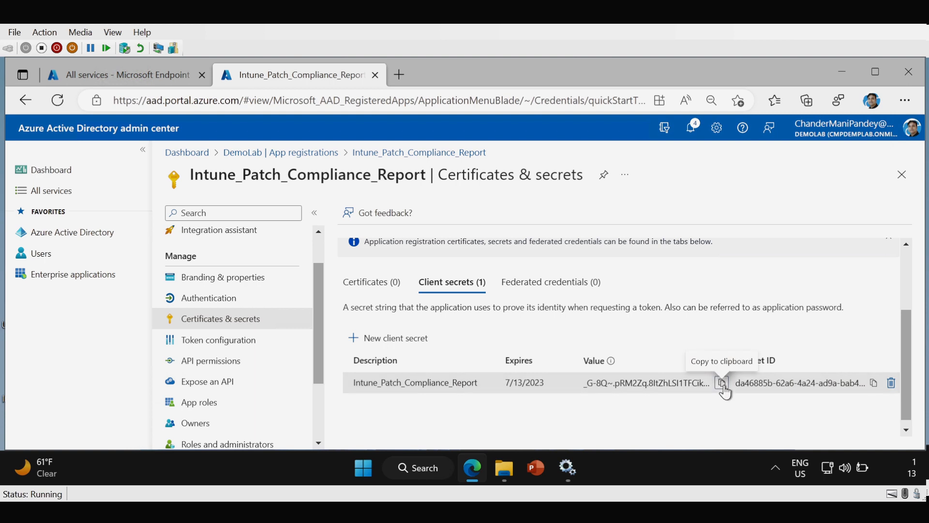
- Copy the new client secret's value, paste it into a blank Notepad document, and minimize Notepad
{"action": "left_click", "coordinate": [724, 391]}
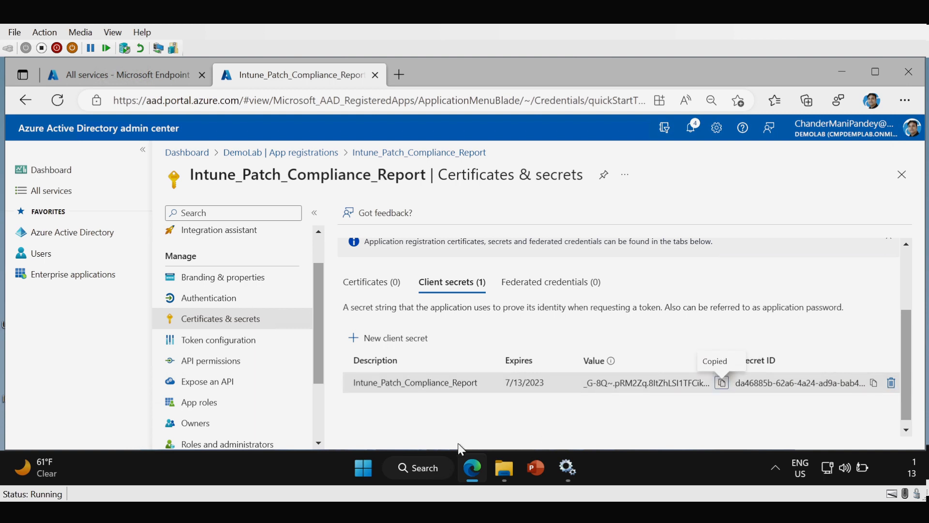
{"action": "left_click", "coordinate": [417, 477]}
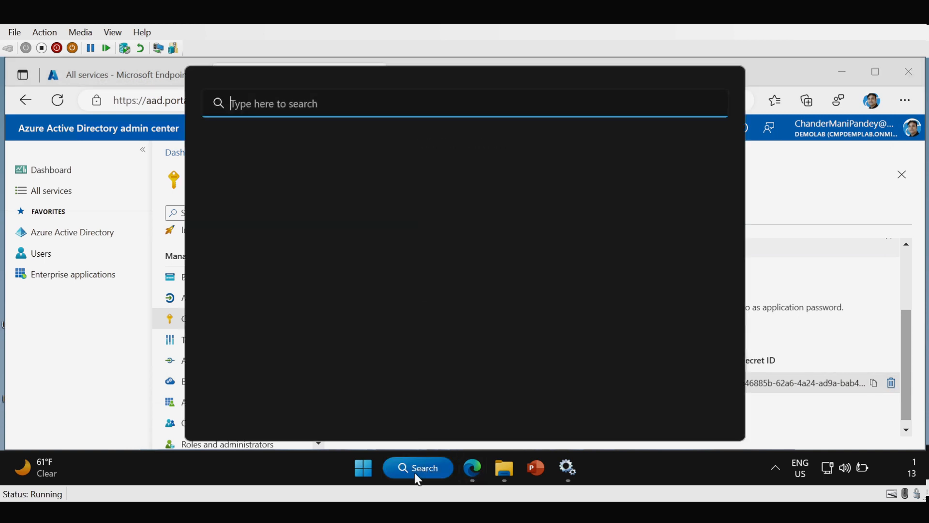
{"action": "type", "text": "not"}
{"action": "key", "text": "Return"}
{"action": "key", "text": "ctrl+v"}
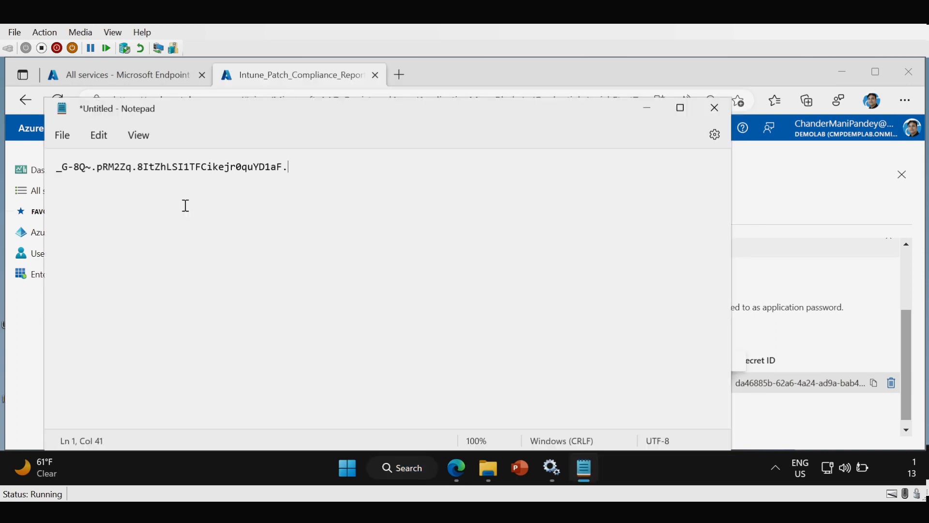
{"action": "left_click_drag", "start_coordinate": [407, 124], "coordinate": [359, 133]}
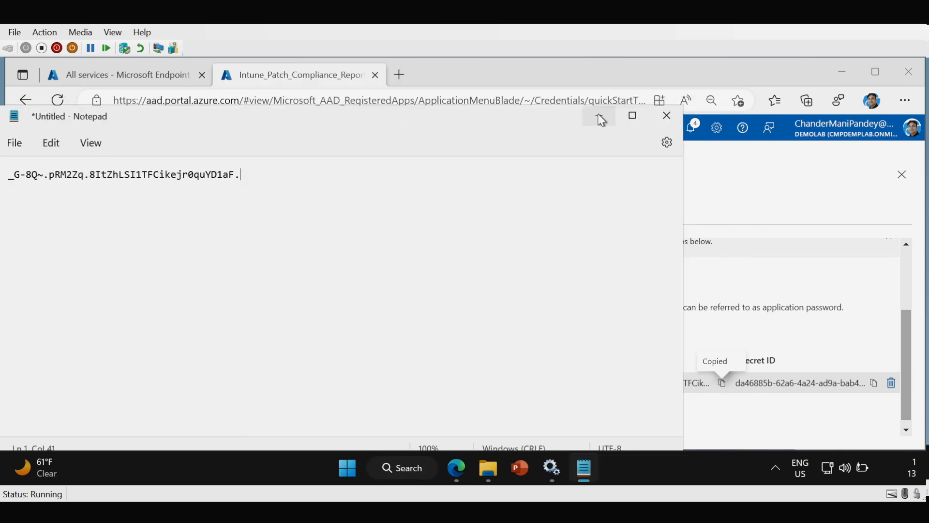
{"action": "left_click", "coordinate": [602, 120]}
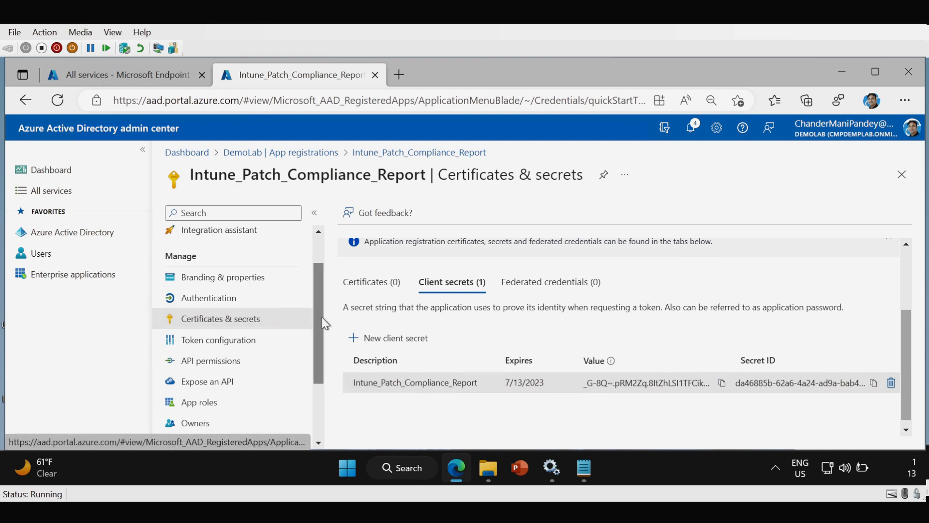
- Copy the Application (client) ID from the app registration's overview and paste it below the secret in Notepad
{"action": "scroll", "coordinate": [319, 300], "scroll_direction": "up", "scroll_amount": 2}
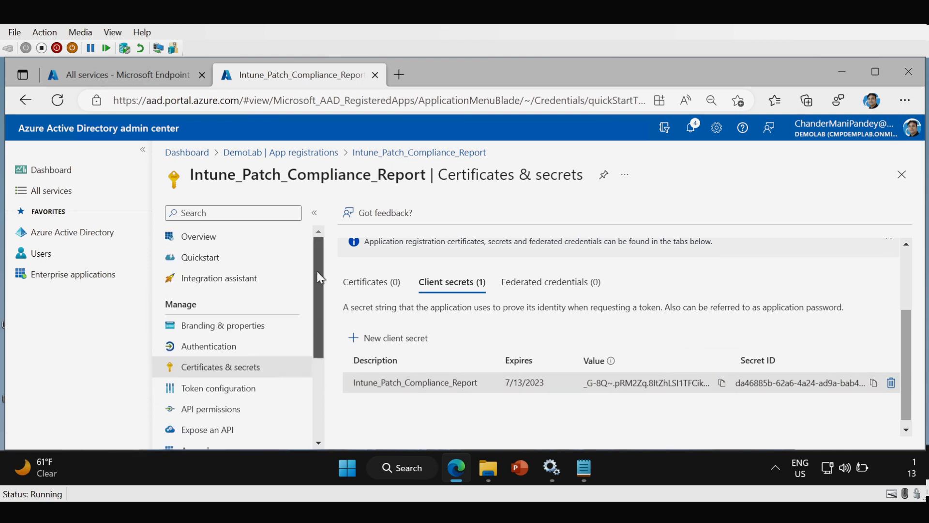
{"action": "left_click", "coordinate": [204, 242]}
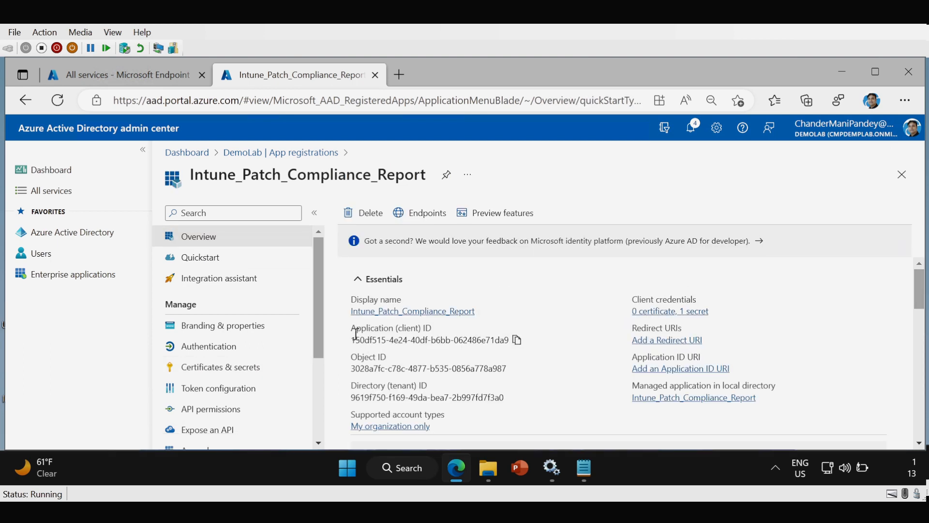
{"action": "left_click", "coordinate": [515, 340]}
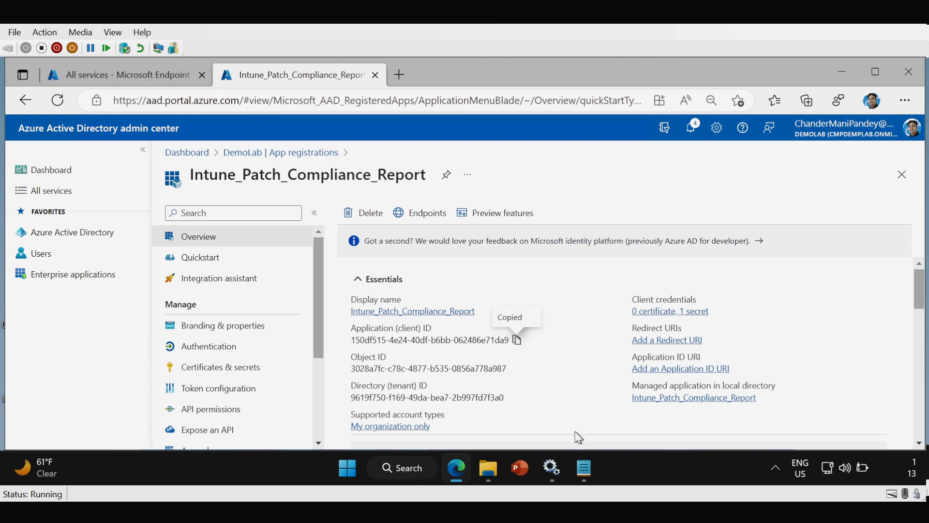
{"action": "left_click", "coordinate": [584, 468]}
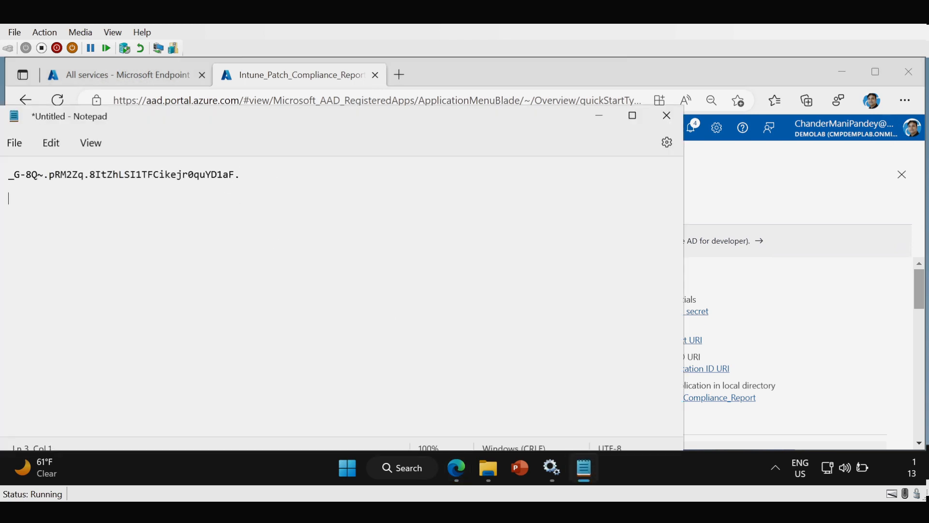
{"action": "key", "text": "ctrl+v"}
{"action": "left_click", "coordinate": [920, 285]}
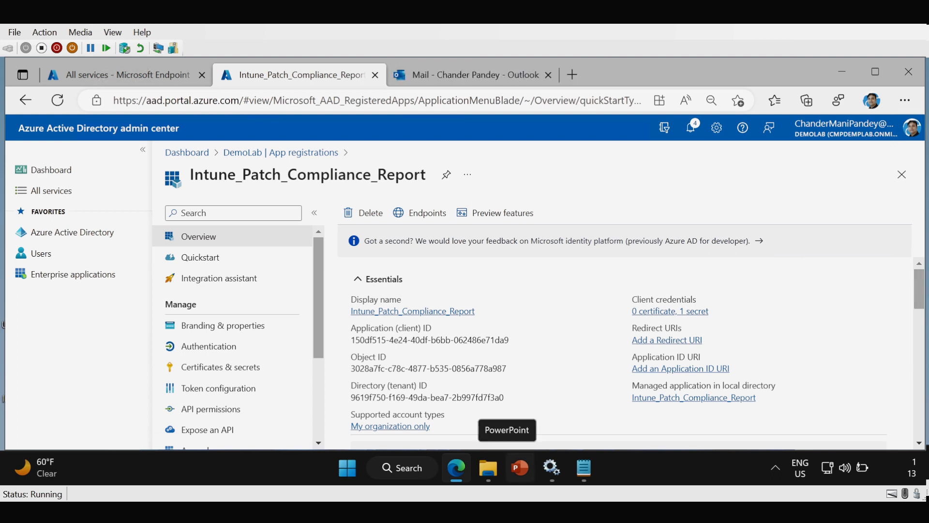
- Open Intune_Patch_Compliance_Calculation_&_Email_Subscription.ps1 from the Downloads folder for editing in Windows PowerShell ISE
{"action": "left_click", "coordinate": [489, 479]}
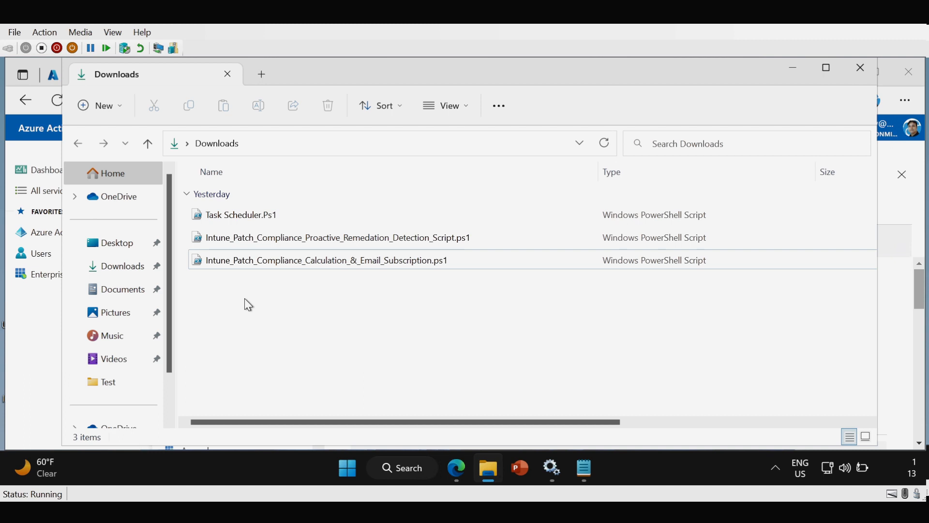
{"action": "left_click", "coordinate": [323, 269]}
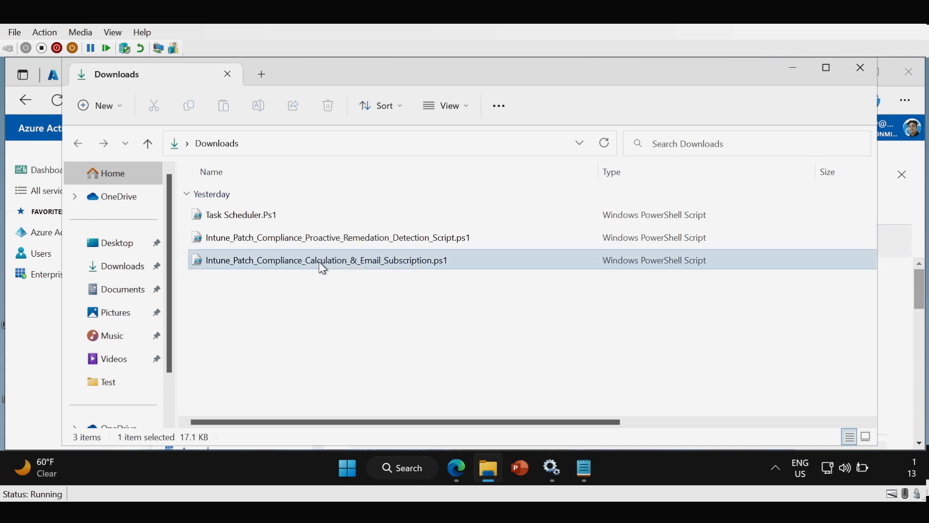
{"action": "right_click", "coordinate": [324, 268]}
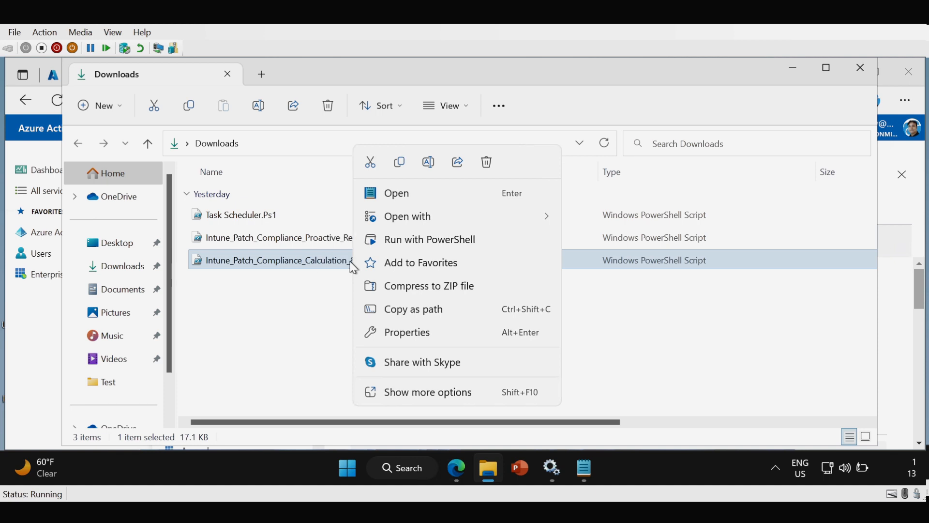
{"action": "left_click", "coordinate": [440, 393]}
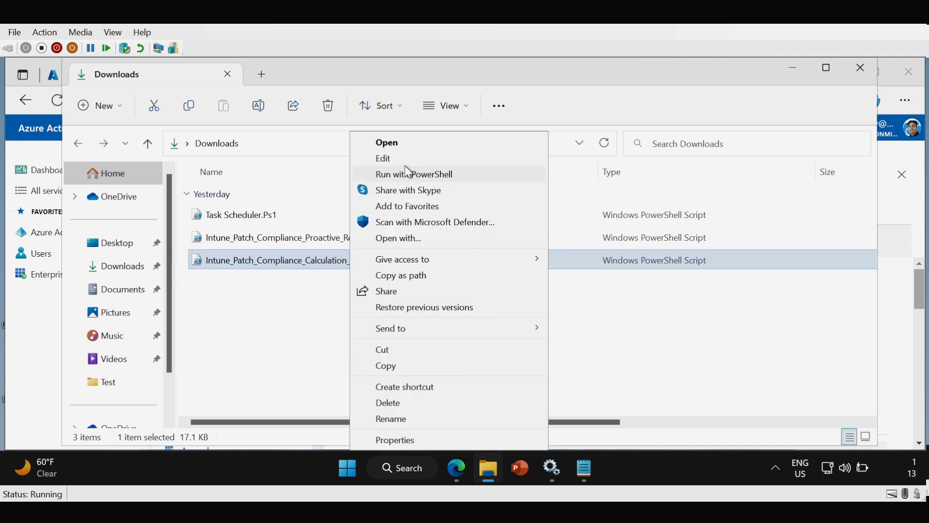
{"action": "left_click", "coordinate": [393, 159]}
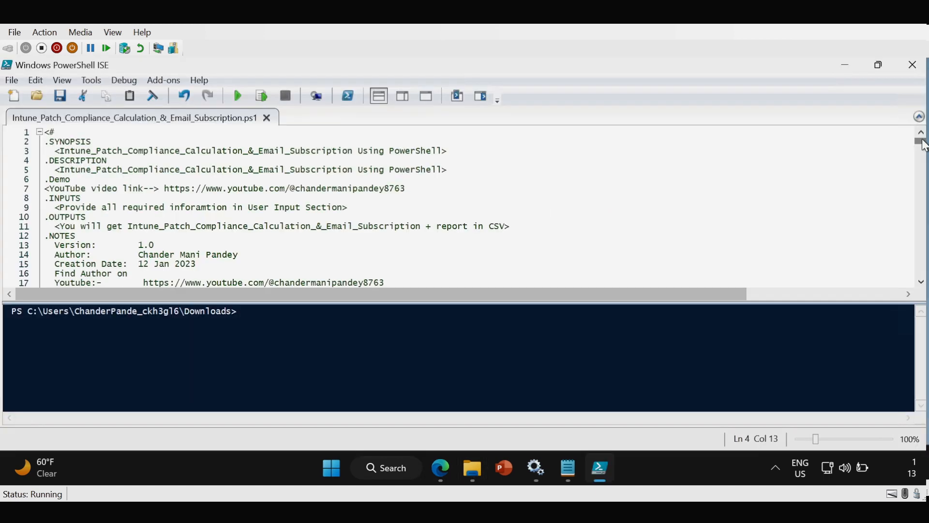
- Read the script's comment on which lines need user input and go to the User Input Section
{"action": "scroll", "coordinate": [924, 145], "scroll_direction": "down", "scroll_amount": 1}
{"action": "left_click", "coordinate": [923, 283]}
{"action": "scroll", "coordinate": [923, 283], "scroll_direction": "down", "scroll_amount": 5}
{"action": "left_click", "coordinate": [437, 177]}
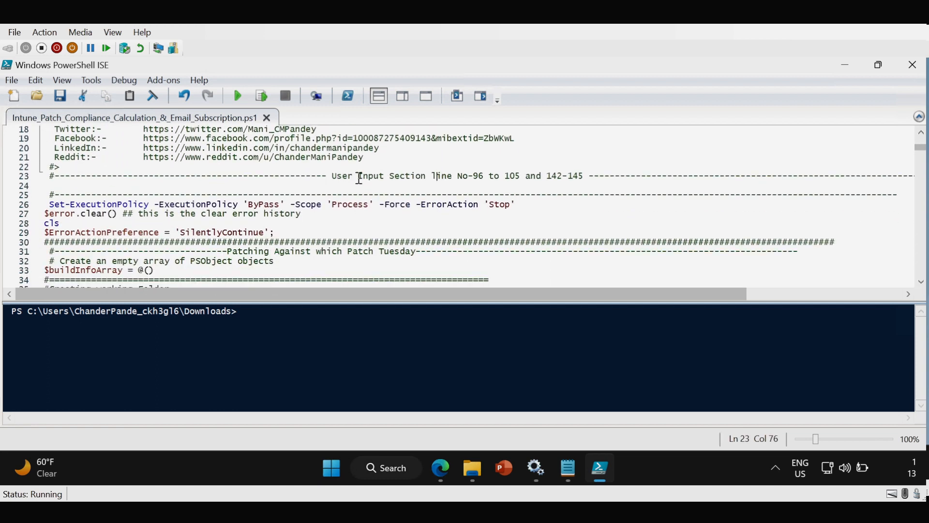
{"action": "left_click_drag", "start_coordinate": [474, 177], "coordinate": [587, 178]}
{"action": "left_click_drag", "start_coordinate": [921, 160], "coordinate": [922, 184]}
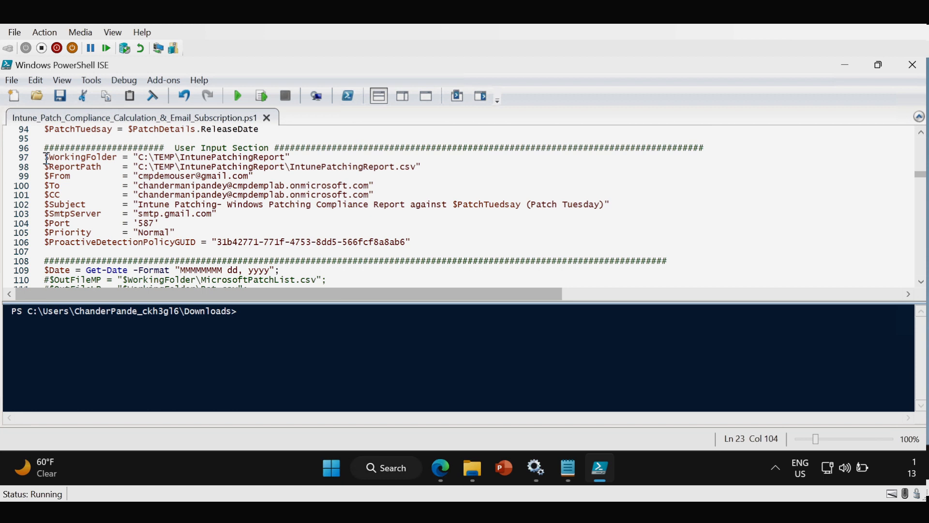
- Examine the working folder, report path, email, SMTP and ProactiveDetectionPolicyGUID variables in the User Input Section
{"action": "left_click", "coordinate": [46, 159]}
{"action": "left_click_drag", "start_coordinate": [46, 160], "coordinate": [406, 240]}
{"action": "left_click_drag", "start_coordinate": [117, 159], "coordinate": [54, 177]}
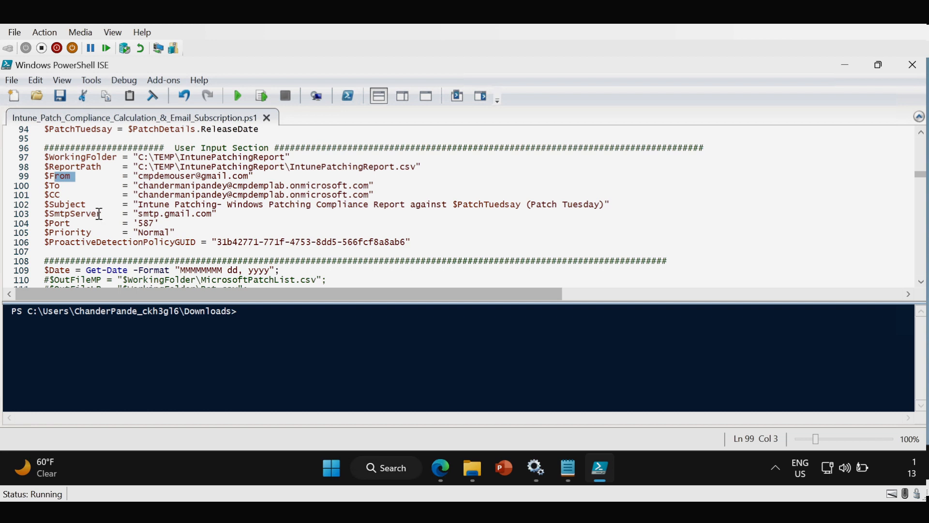
{"action": "left_click_drag", "start_coordinate": [176, 233], "coordinate": [45, 213]}
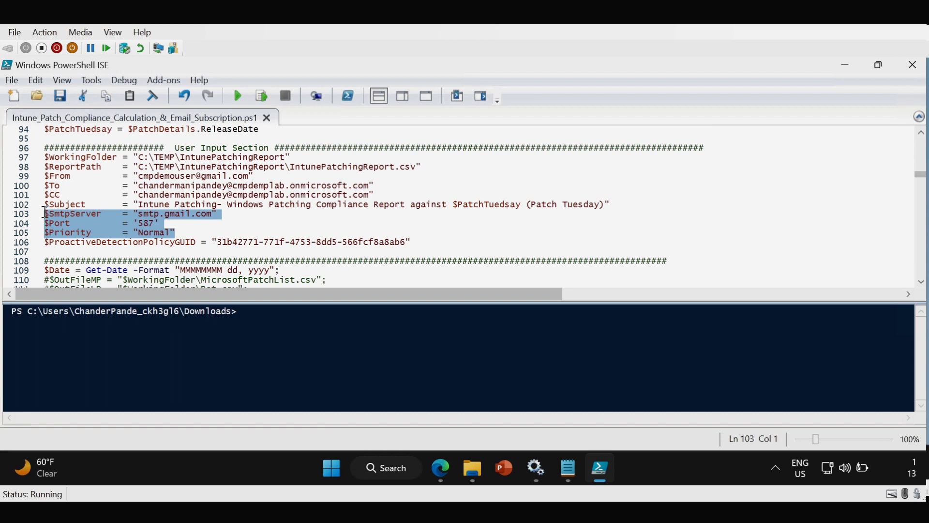
{"action": "left_click", "coordinate": [196, 228]}
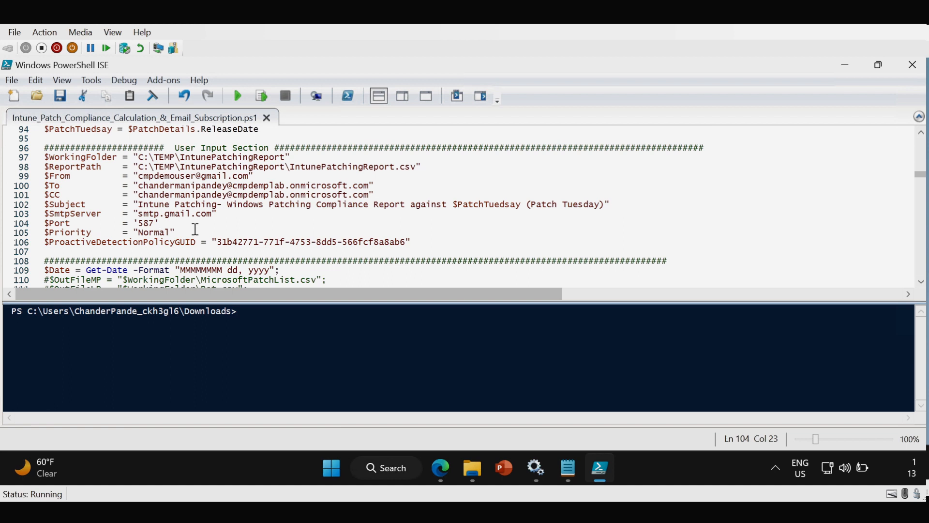
{"action": "left_click_drag", "start_coordinate": [199, 244], "coordinate": [56, 242]}
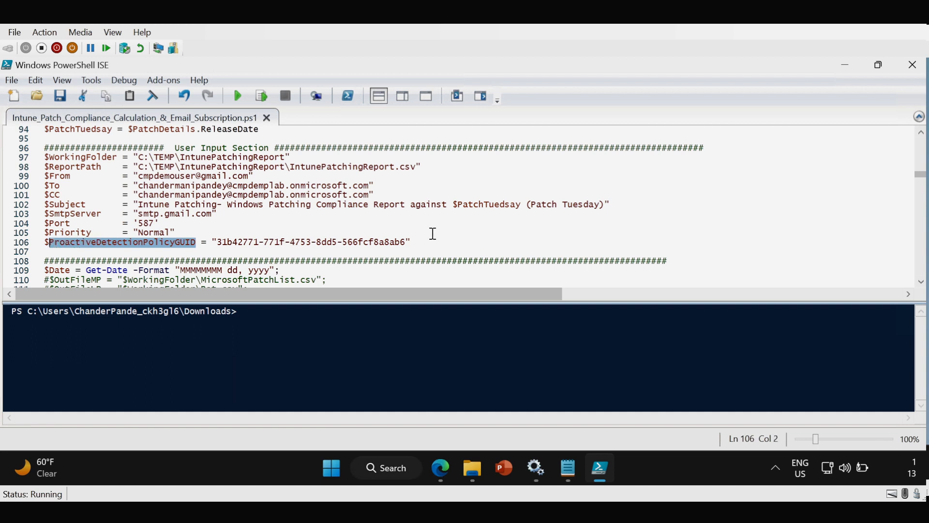
- Copy the Intune Patching script package's GUID from its page address in Edge and paste it as the script's $ProactiveDetectionPolicyGUID value
{"action": "left_click", "coordinate": [440, 465]}
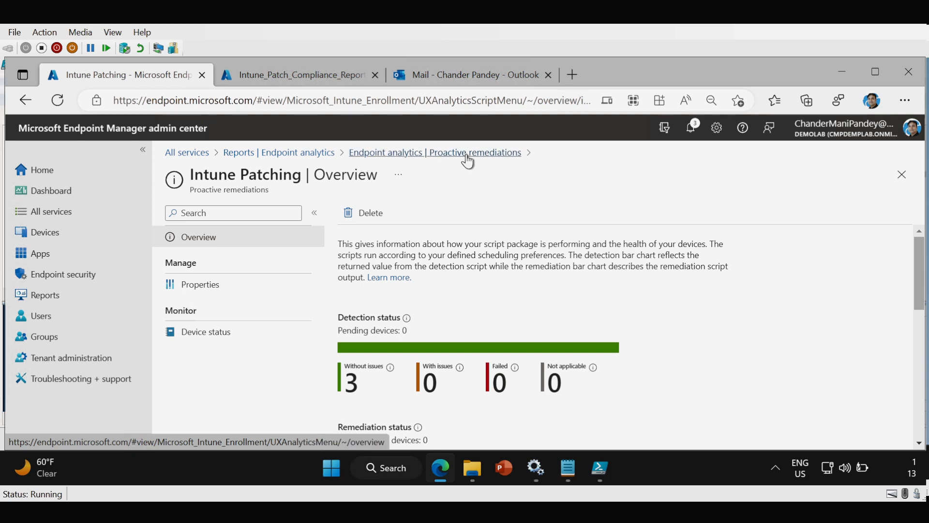
{"action": "left_click_drag", "start_coordinate": [523, 104], "coordinate": [638, 106]}
{"action": "left_click", "coordinate": [594, 102]}
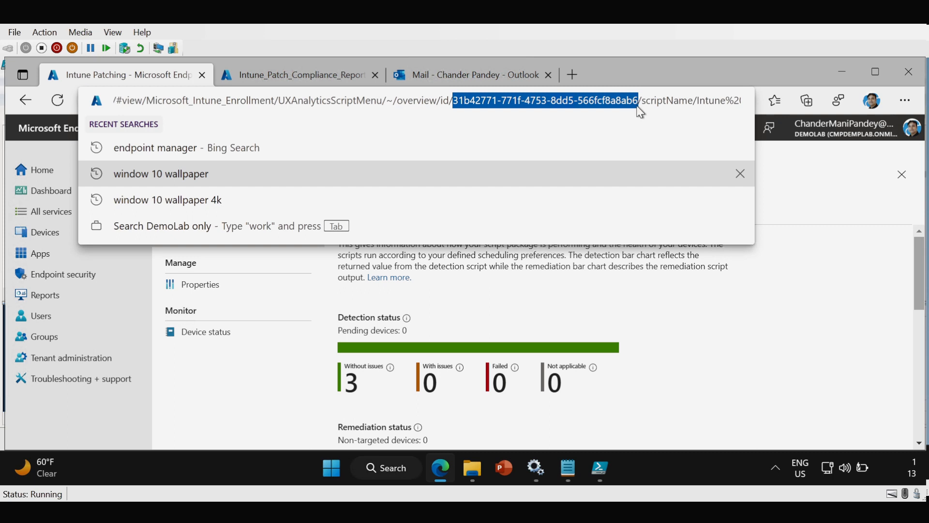
{"action": "right_click", "coordinate": [624, 104]}
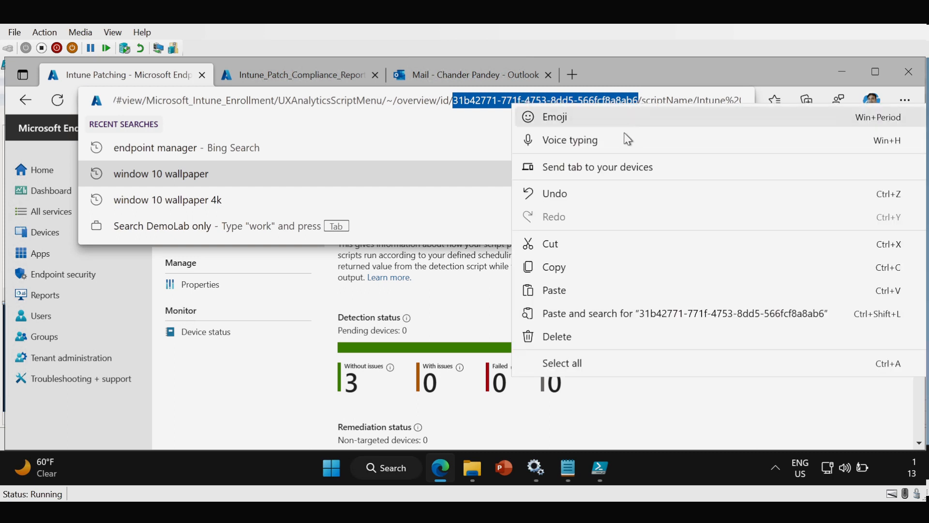
{"action": "left_click", "coordinate": [587, 271]}
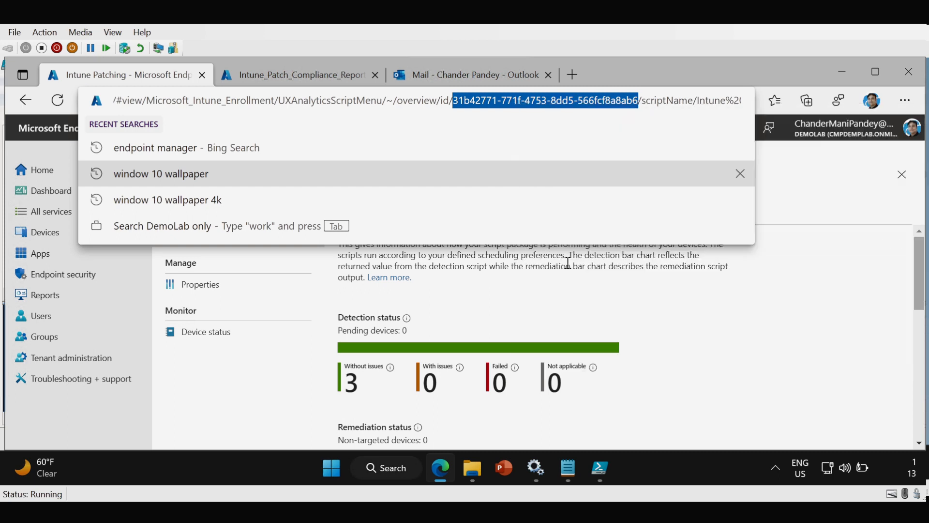
{"action": "left_click", "coordinate": [597, 467]}
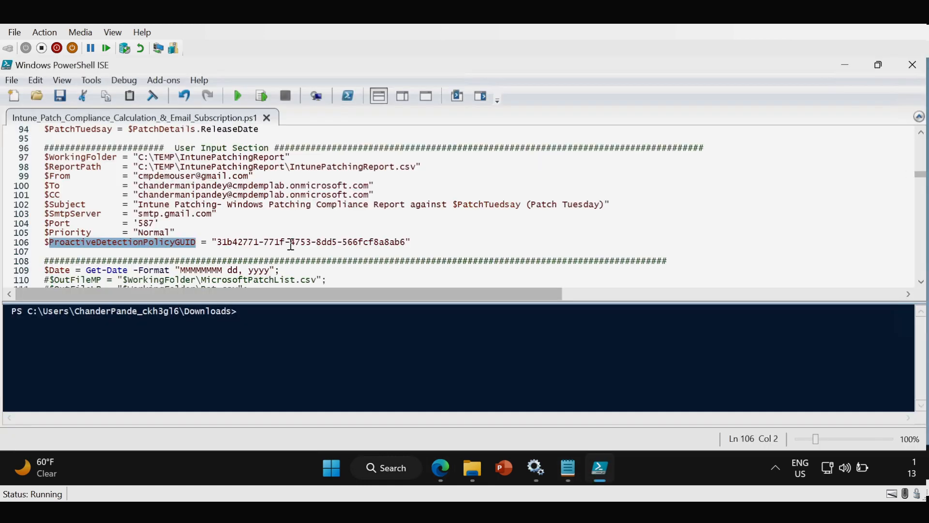
{"action": "left_click_drag", "start_coordinate": [407, 242], "coordinate": [221, 242]}
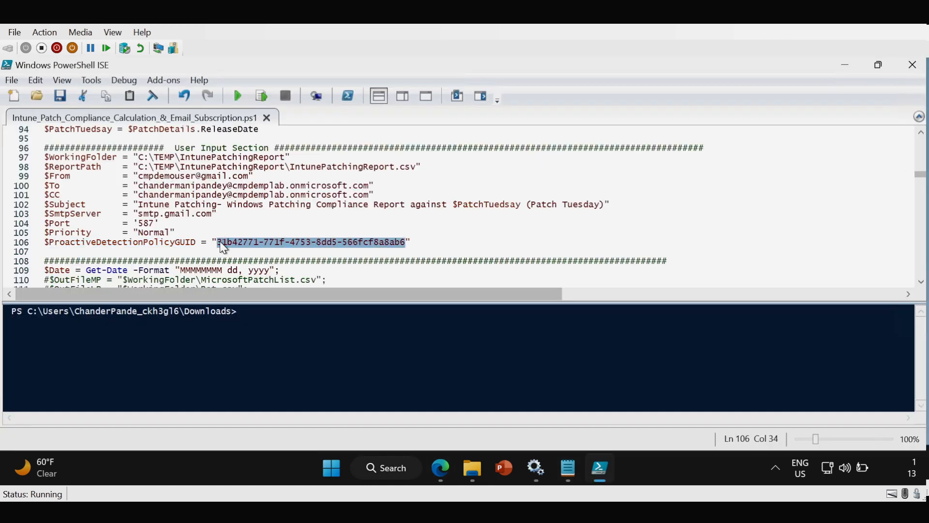
{"action": "key", "text": "ctrl+v"}
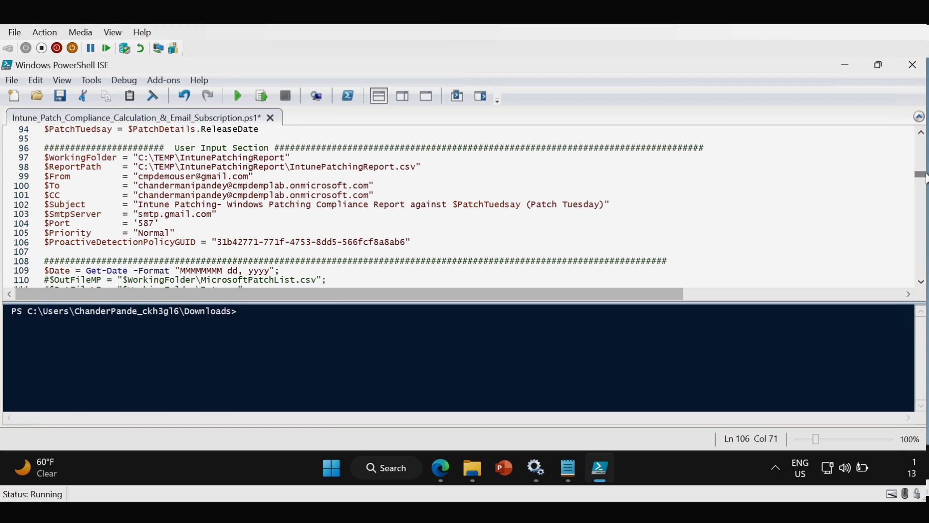
- Copy the primary domain CMPDempLab.onmicrosoft.com from the Azure Active Directory overview in Edge and paste it as the script's $tenant value in PowerShell ISE
{"action": "left_click_drag", "start_coordinate": [926, 178], "coordinate": [926, 195]}
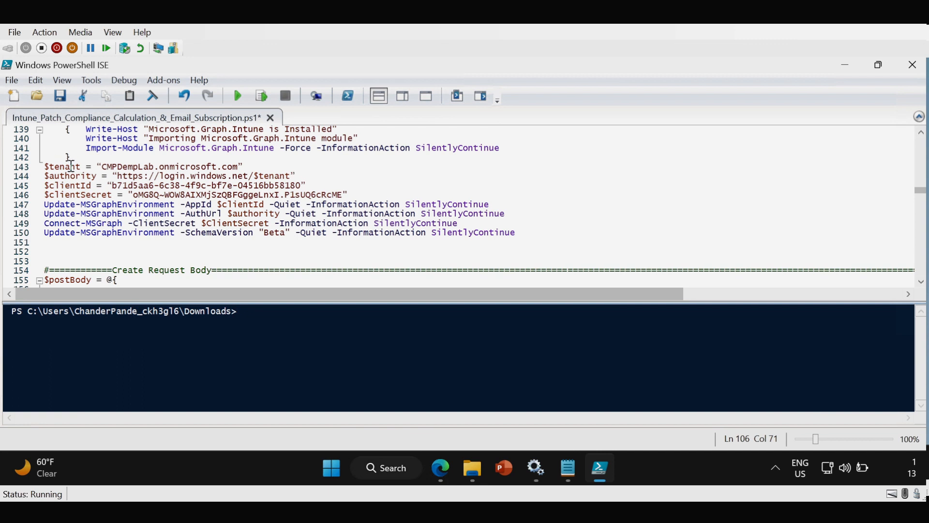
{"action": "left_click_drag", "start_coordinate": [81, 166], "coordinate": [44, 167]}
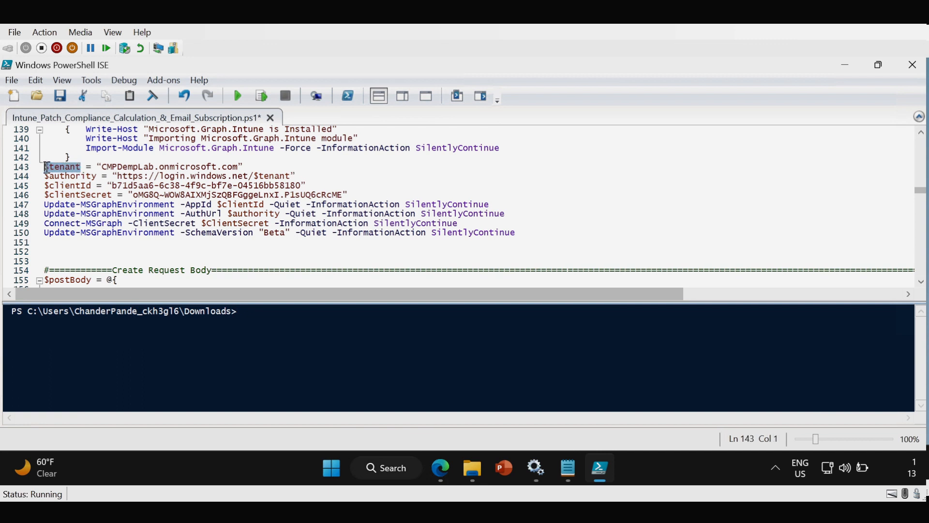
{"action": "left_click", "coordinate": [443, 479]}
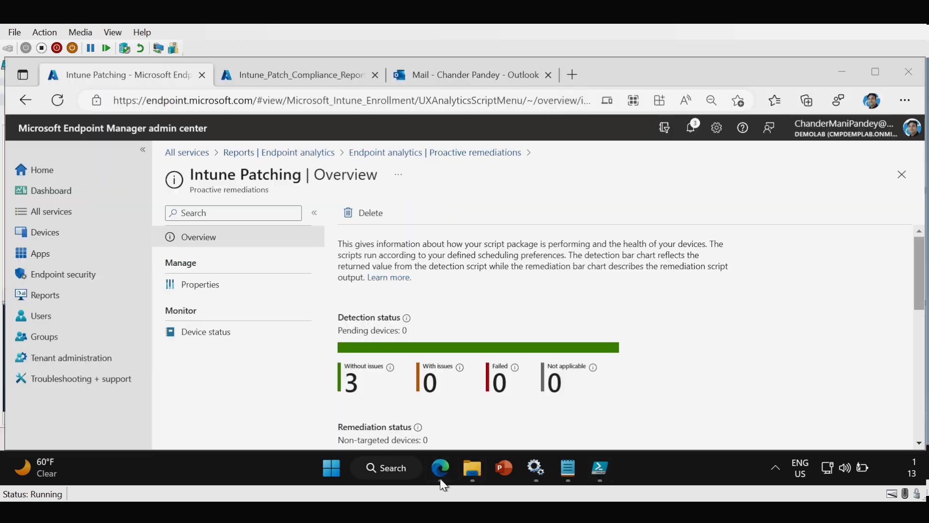
{"action": "left_click", "coordinate": [331, 82]}
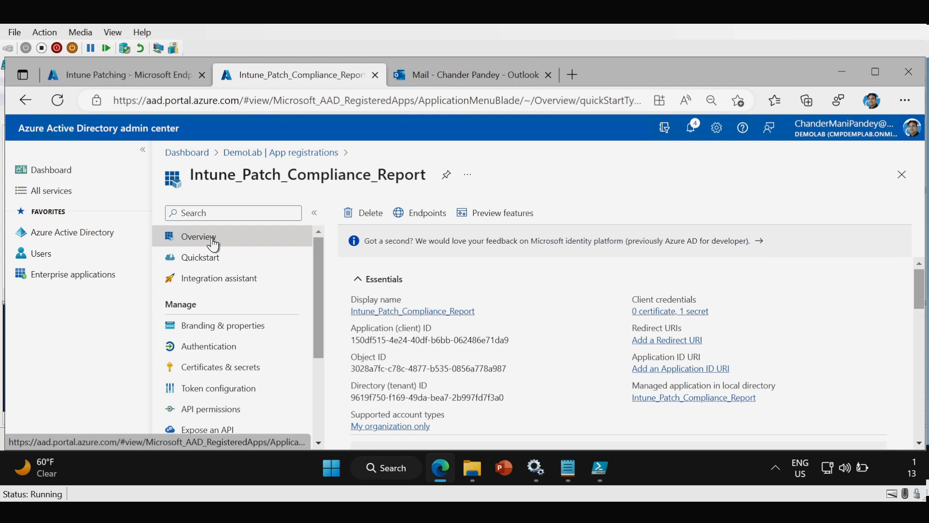
{"action": "left_click", "coordinate": [67, 234]}
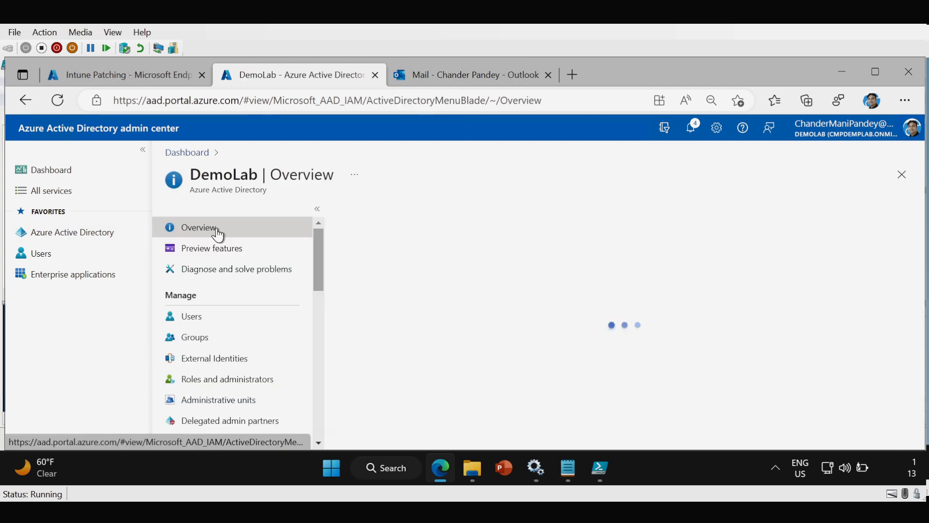
{"action": "scroll", "coordinate": [558, 326], "scroll_direction": "down", "scroll_amount": 3}
{"action": "scroll", "coordinate": [557, 325], "scroll_direction": "up", "scroll_amount": 1}
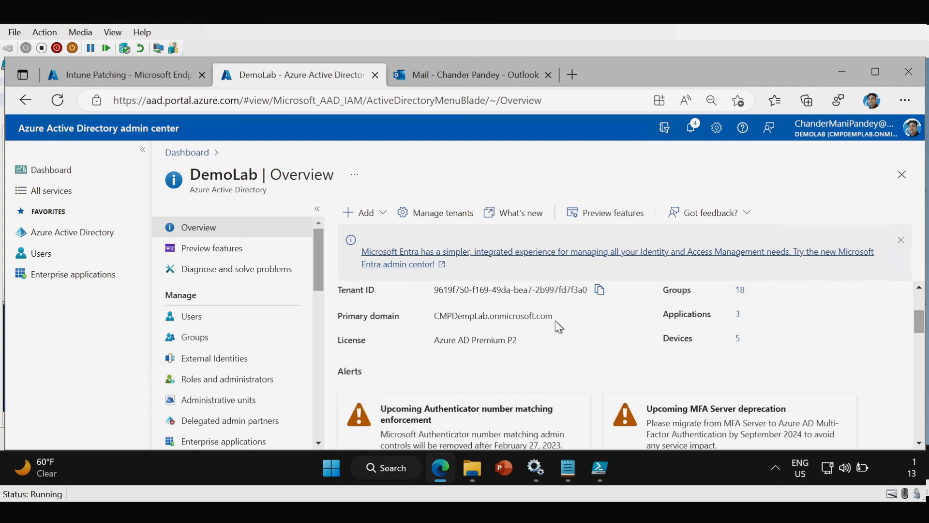
{"action": "left_click_drag", "start_coordinate": [520, 318], "coordinate": [438, 324]}
{"action": "key", "text": "ctrl+c"}
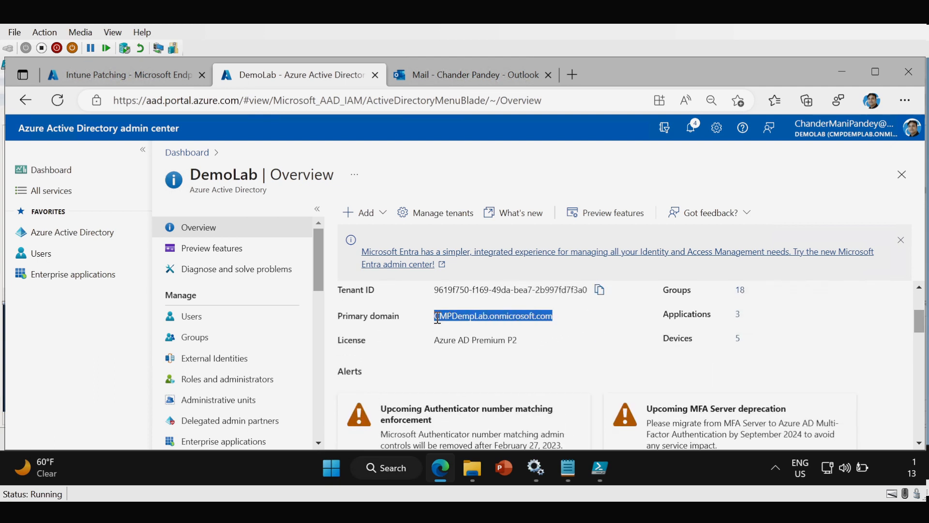
{"action": "left_click", "coordinate": [600, 468]}
{"action": "left_click_drag", "start_coordinate": [239, 167], "coordinate": [103, 167]}
{"action": "key", "text": "ctrl+v"}
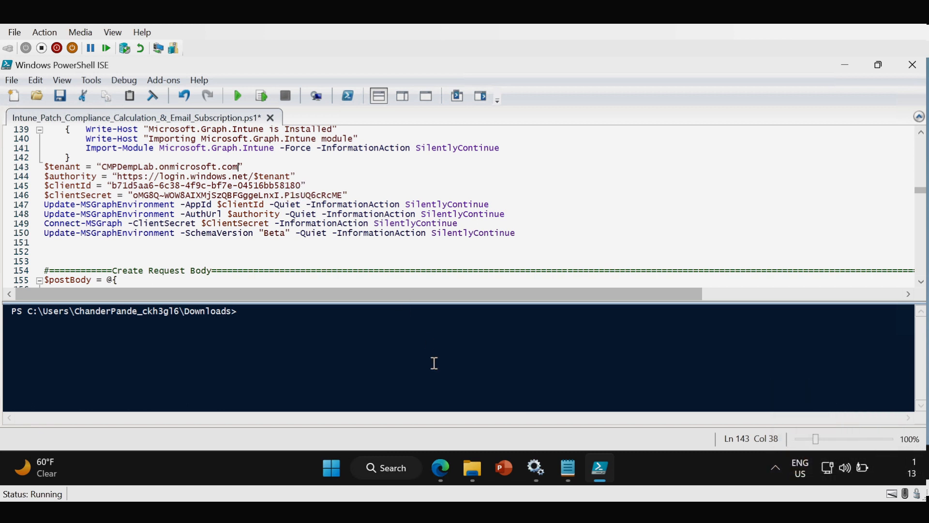
- Replace the script's $clientId value with the registered app's application (client) ID from the Notepad notes
{"action": "left_click", "coordinate": [568, 469]}
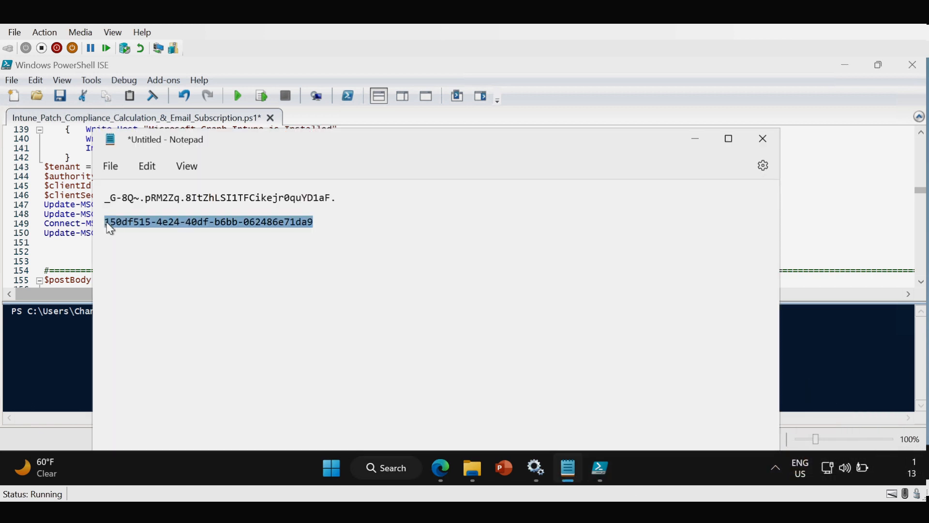
{"action": "left_click", "coordinate": [698, 139]}
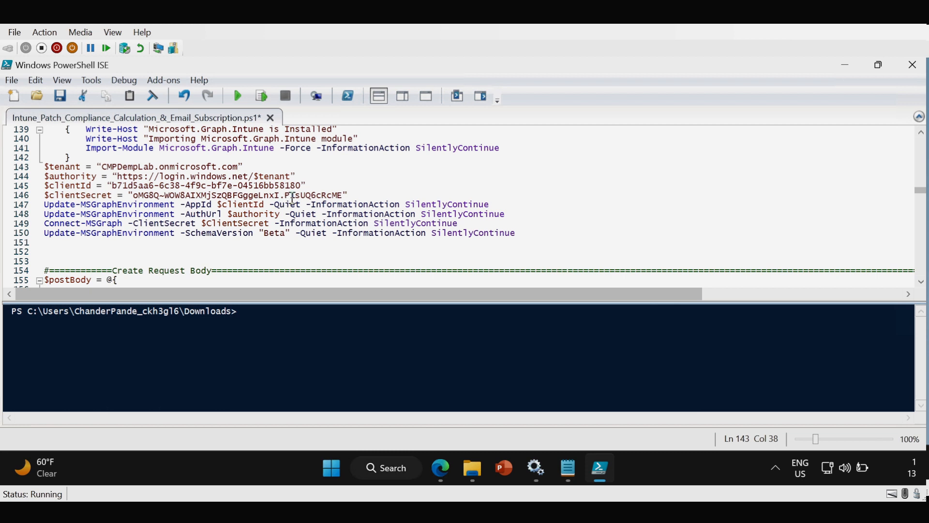
{"action": "left_click_drag", "start_coordinate": [303, 187], "coordinate": [117, 191]}
{"action": "type", "text": "150df515-4e24-40df-b6bb-062486e71da9"}
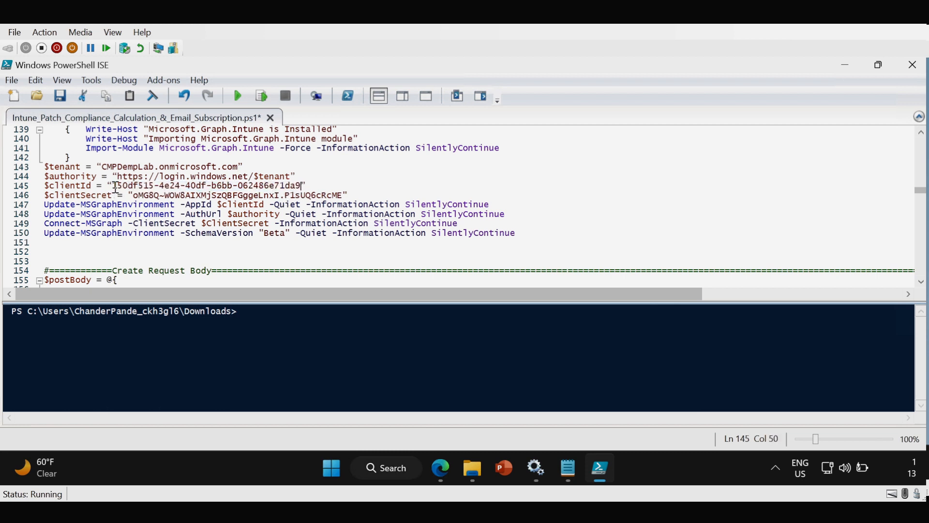
- Copy the app's client secret from Notepad, paste it as the script's $clientSecret value in PowerShell ISE and save the script
{"action": "mouse_move", "coordinate": [574, 479]}
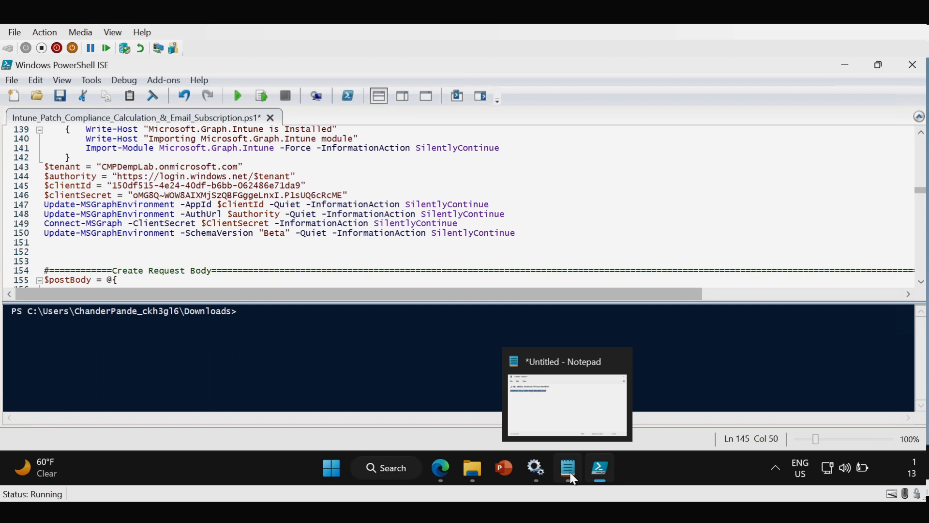
{"action": "left_click", "coordinate": [571, 477]}
{"action": "left_click_drag", "start_coordinate": [338, 198], "coordinate": [108, 205]}
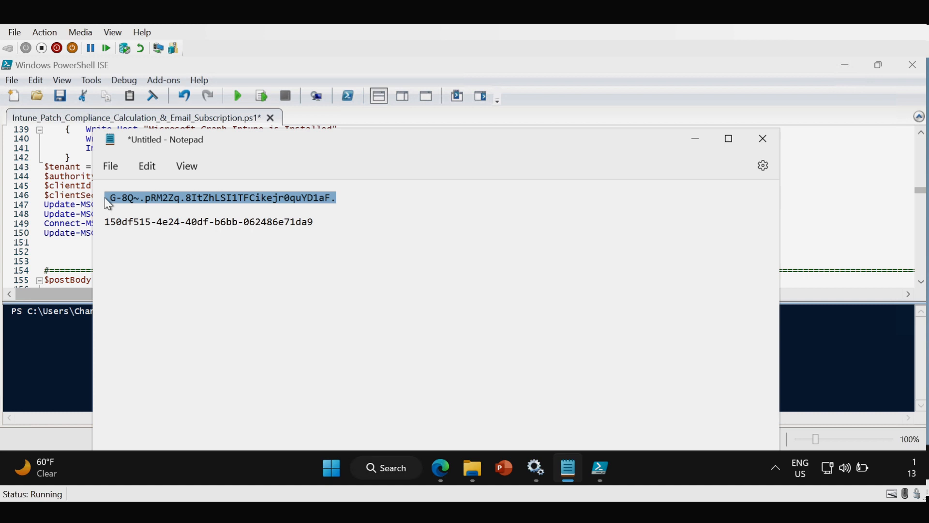
{"action": "left_click", "coordinate": [697, 139]}
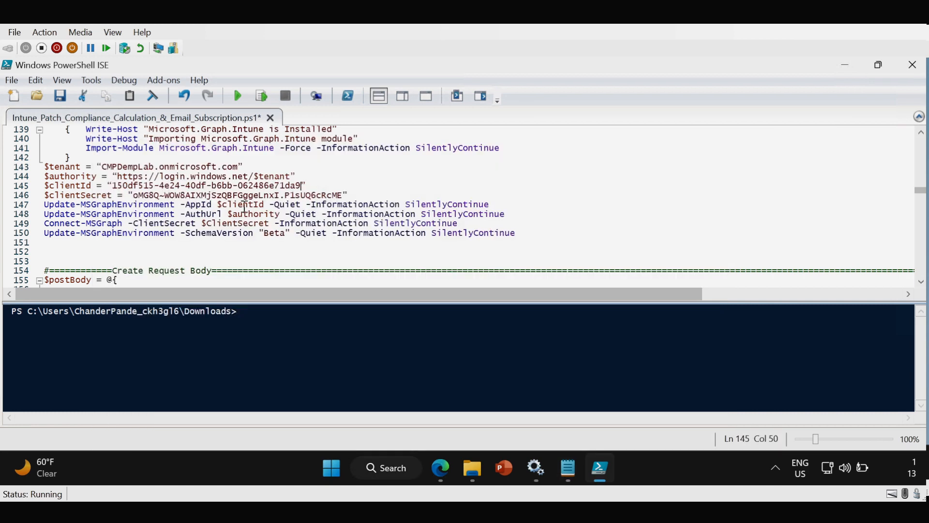
{"action": "left_click_drag", "start_coordinate": [343, 196], "coordinate": [140, 196]}
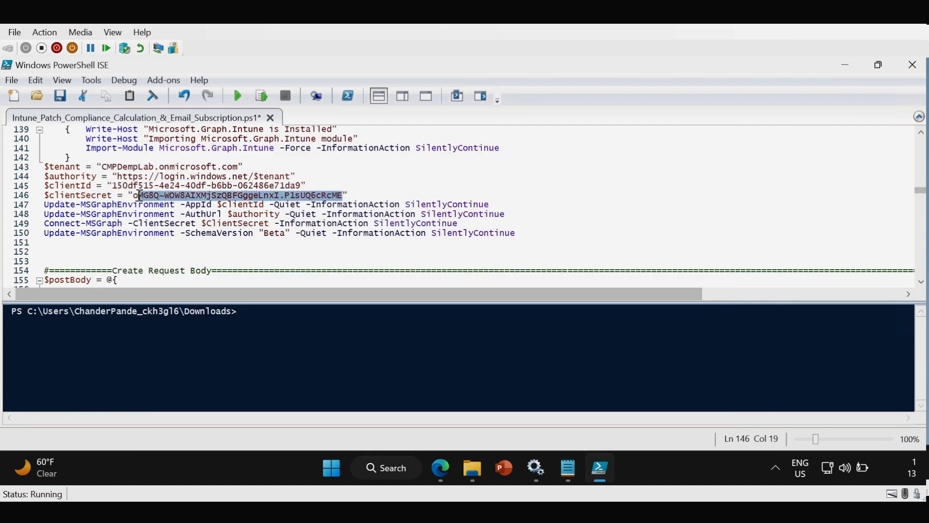
{"action": "key", "text": "ctrl+v"}
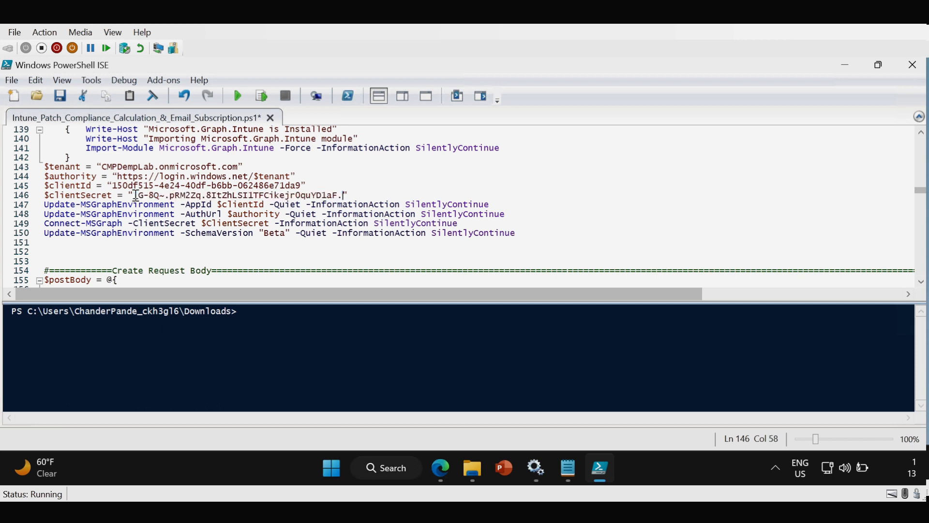
{"action": "left_click", "coordinate": [59, 97]}
- Check the Outlook inbox in Edge before running the script, and return to PowerShell ISE
{"action": "left_click", "coordinate": [442, 476]}
{"action": "left_click", "coordinate": [459, 76]}
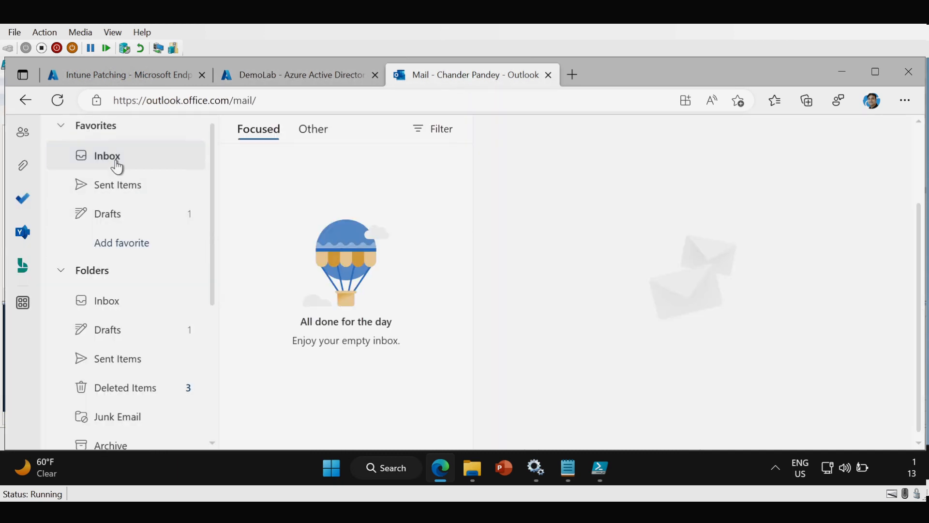
{"action": "left_click", "coordinate": [844, 71]}
- Select the entire script, run the selection and review the Microsoft.Graph.Intune module check in the console output
{"action": "key", "text": "ctrl+a"}
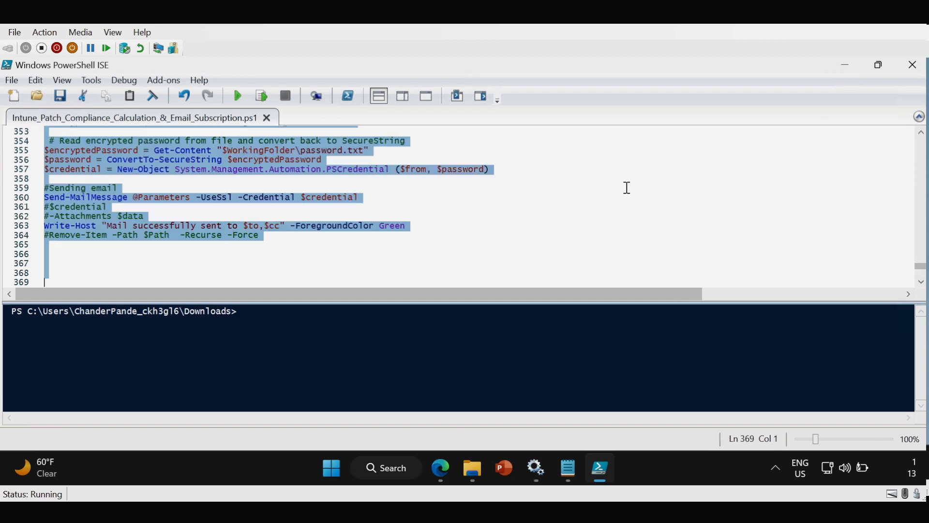
{"action": "left_click", "coordinate": [264, 98]}
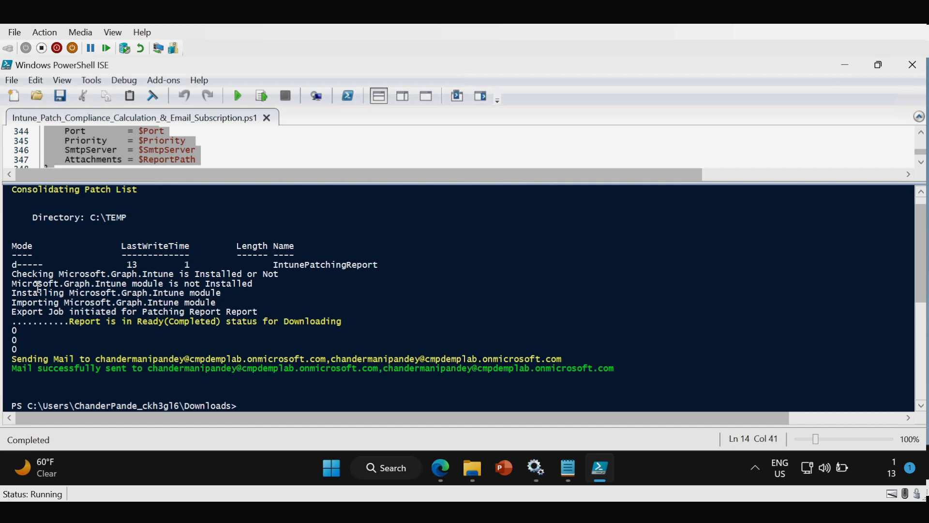
{"action": "left_click_drag", "start_coordinate": [15, 276], "coordinate": [174, 276]}
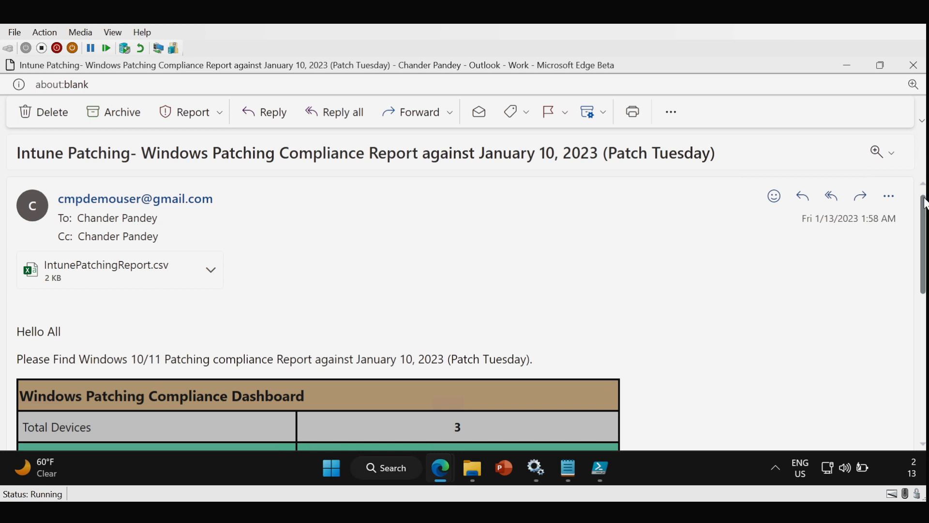
- Review the total, compliant and non-compliant device rows and the compliance percentage in the emailed Windows Patching Compliance Dashboard
{"action": "scroll", "coordinate": [925, 215], "scroll_direction": "down", "scroll_amount": 3}
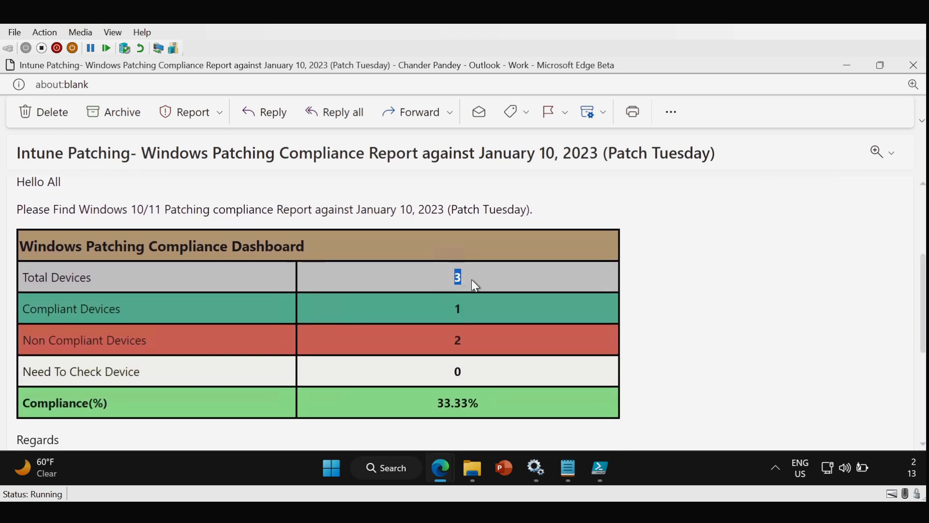
{"action": "left_click_drag", "start_coordinate": [450, 310], "coordinate": [466, 340]}
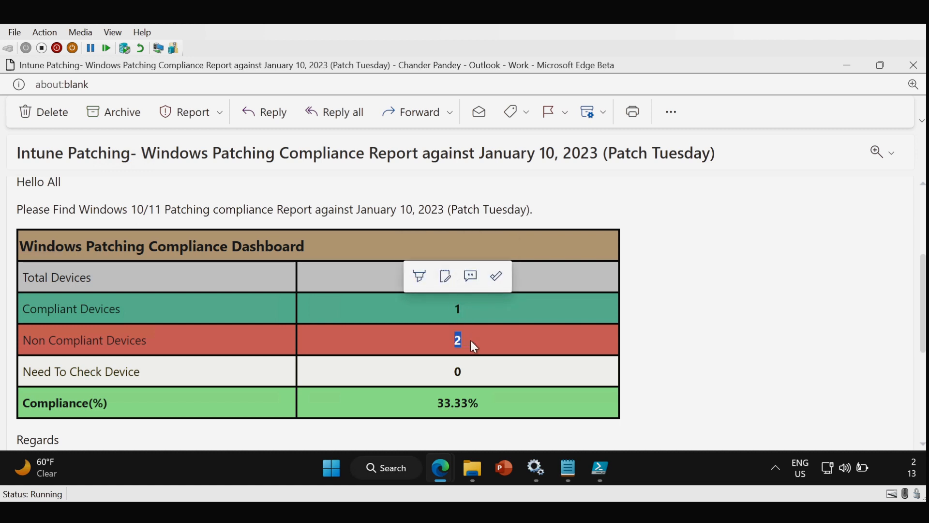
{"action": "left_click_drag", "start_coordinate": [431, 405], "coordinate": [480, 404]}
{"action": "left_click_drag", "start_coordinate": [925, 347], "coordinate": [922, 265]}
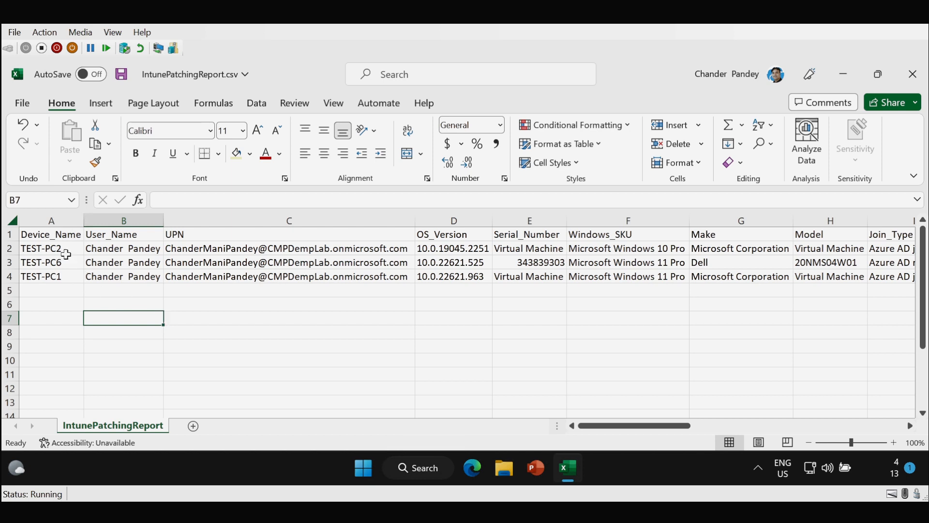
- Examine the Device_Name, User_Name, UPN, OS_Version, Serial_Number and Windows_SKU columns of IntunePatchingReport.csv in Excel
{"action": "left_click", "coordinate": [61, 236]}
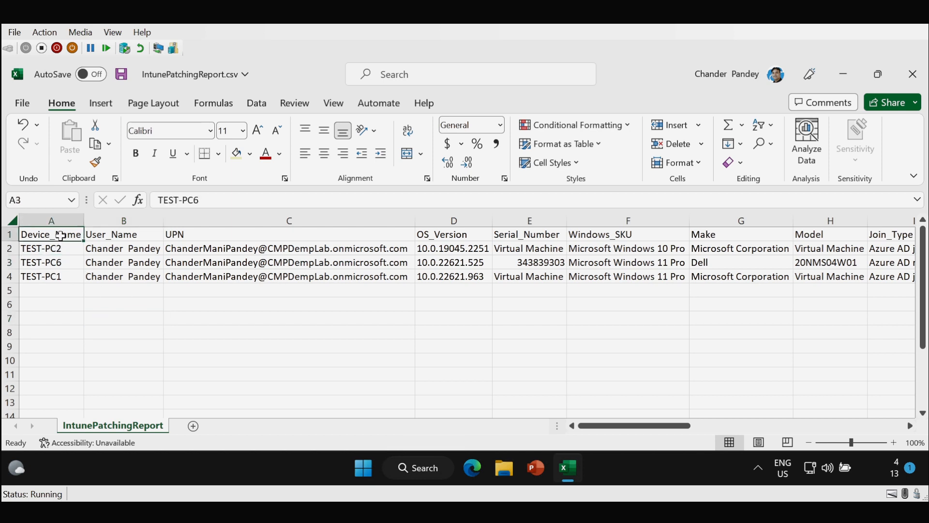
{"action": "left_click", "coordinate": [99, 236]}
{"action": "left_click", "coordinate": [180, 236]}
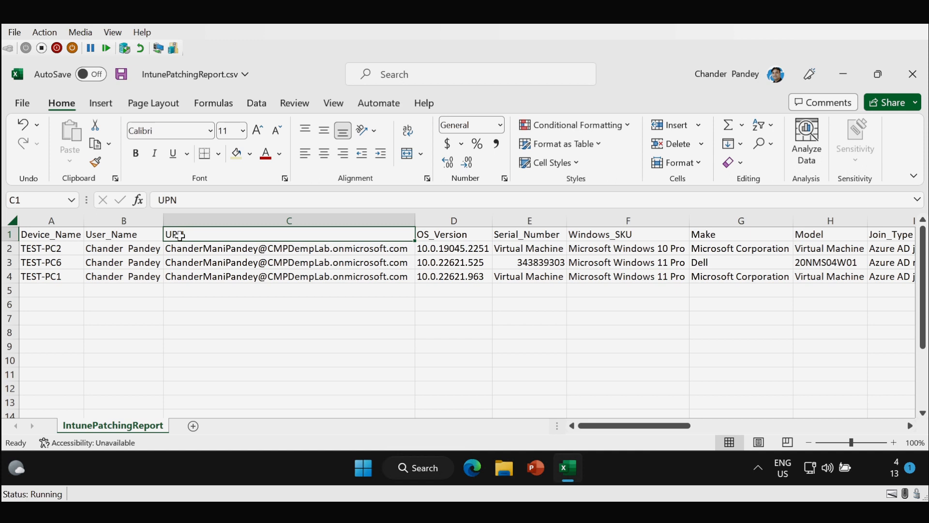
{"action": "left_click", "coordinate": [429, 237]}
{"action": "left_click", "coordinate": [506, 237]}
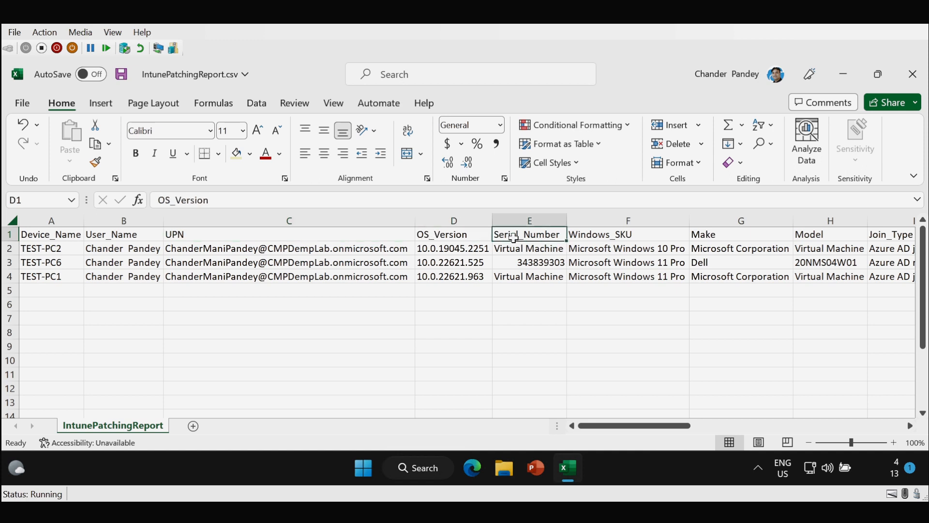
{"action": "left_click", "coordinate": [592, 241]}
- Compare each device's Patching_Status with its Latest_Patches_RD date in the patching report
{"action": "left_click_drag", "start_coordinate": [646, 426], "coordinate": [692, 428]}
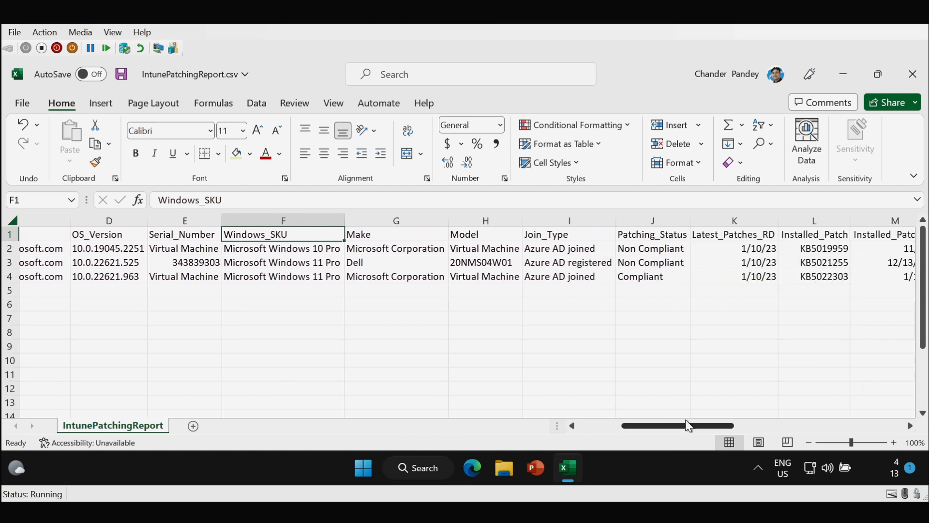
{"action": "left_click", "coordinate": [588, 235]}
{"action": "left_click_drag", "start_coordinate": [637, 427], "coordinate": [647, 428]}
{"action": "left_click_drag", "start_coordinate": [568, 237], "coordinate": [570, 280]}
{"action": "left_click", "coordinate": [588, 279]}
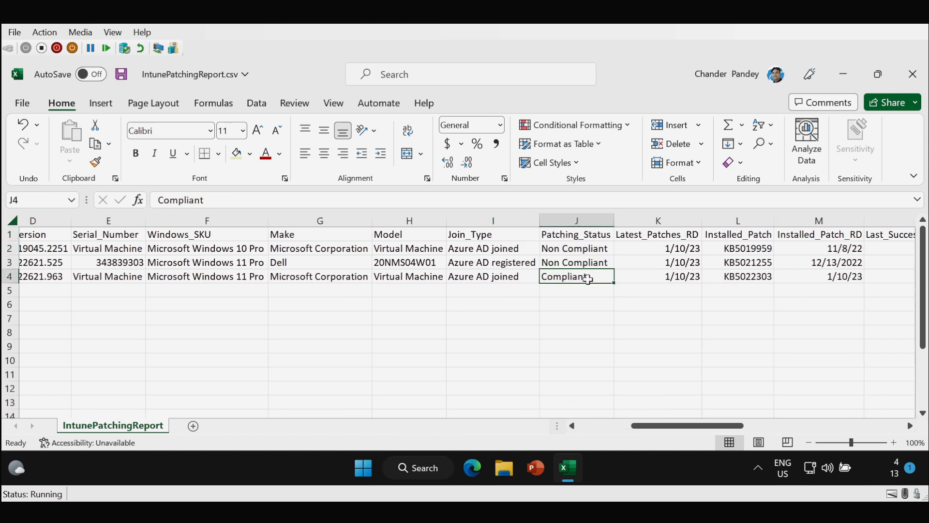
{"action": "left_click_drag", "start_coordinate": [583, 249], "coordinate": [585, 261]}
{"action": "left_click", "coordinate": [584, 278]}
{"action": "left_click", "coordinate": [647, 277]}
{"action": "left_click_drag", "start_coordinate": [591, 253], "coordinate": [593, 260]}
{"action": "left_click_drag", "start_coordinate": [657, 249], "coordinate": [673, 259]}
{"action": "scroll", "coordinate": [481, 249], "scroll_direction": "right", "scroll_amount": 2}
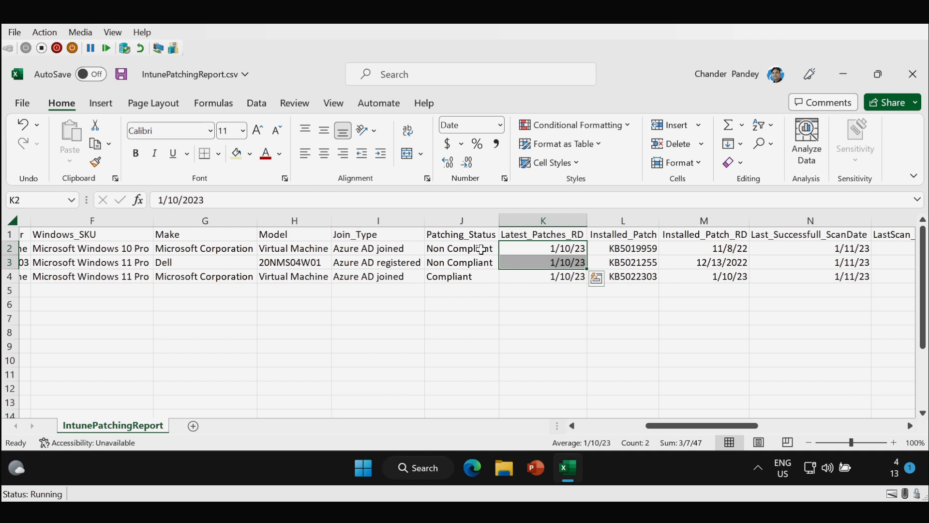
{"action": "left_click_drag", "start_coordinate": [482, 249], "coordinate": [482, 274]}
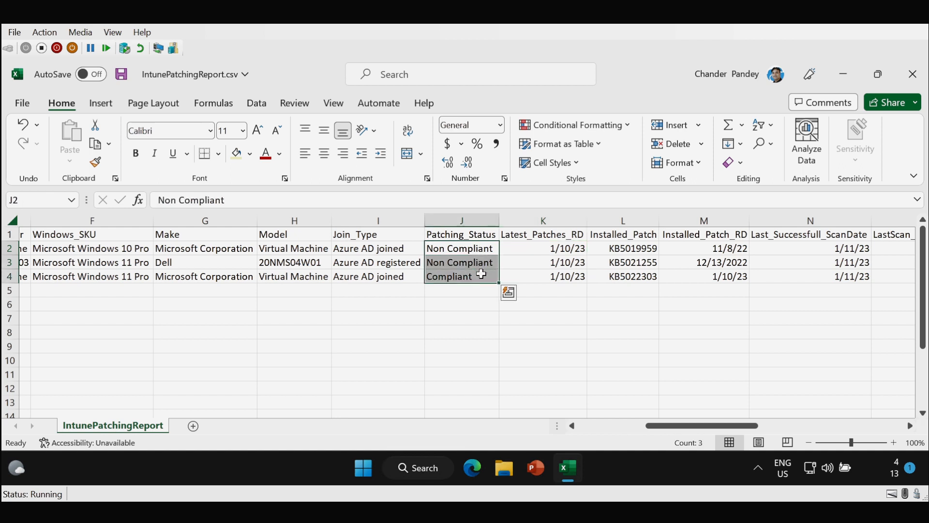
- Check the compliant device's Installed_Patch and Installed_Patch_RD values and move on to the scan date columns
{"action": "left_click", "coordinate": [470, 279]}
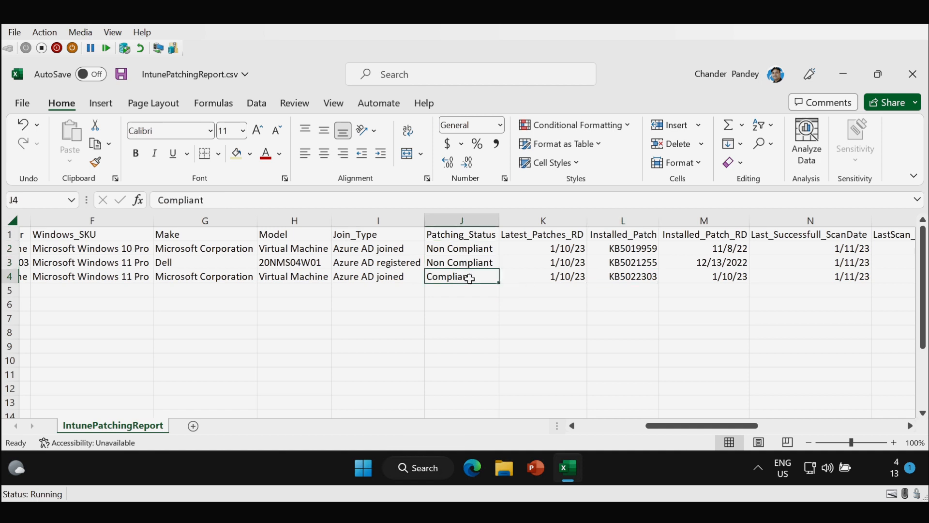
{"action": "left_click", "coordinate": [620, 274]}
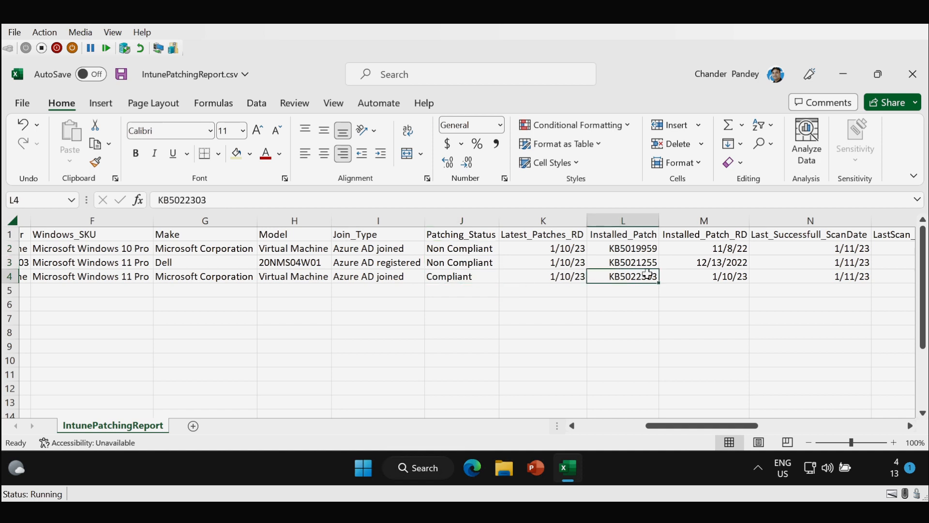
{"action": "left_click", "coordinate": [663, 280]}
{"action": "left_click", "coordinate": [647, 279]}
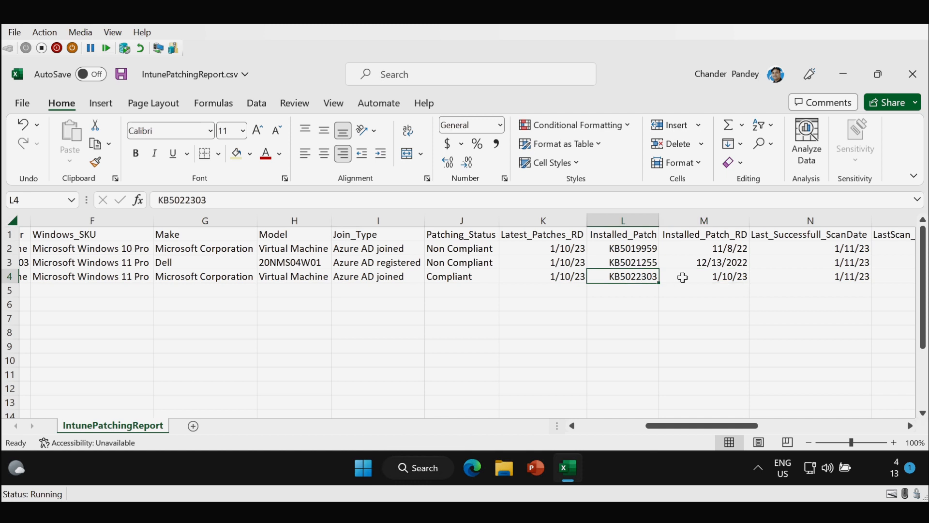
{"action": "left_click", "coordinate": [715, 277]}
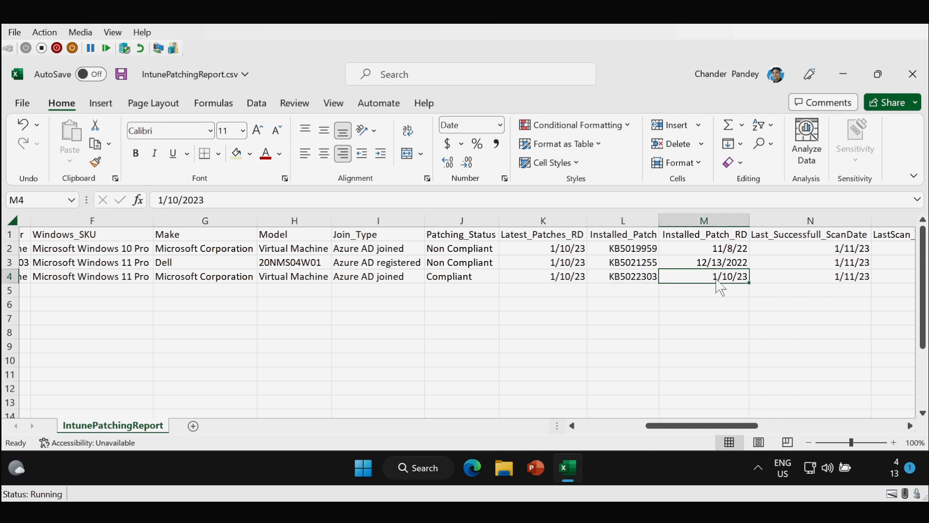
{"action": "left_click_drag", "start_coordinate": [707, 426], "coordinate": [750, 430]}
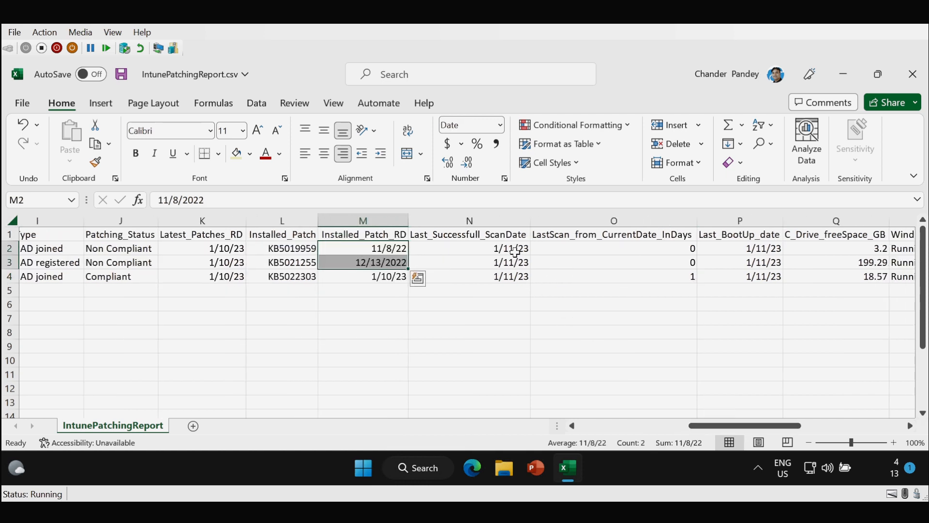
- Examine the Last_Successfull_ScanDate and LastScan_from_CurrentDate_InDays columns for the three devices in the patching report
{"action": "left_click_drag", "start_coordinate": [512, 244], "coordinate": [508, 276]}
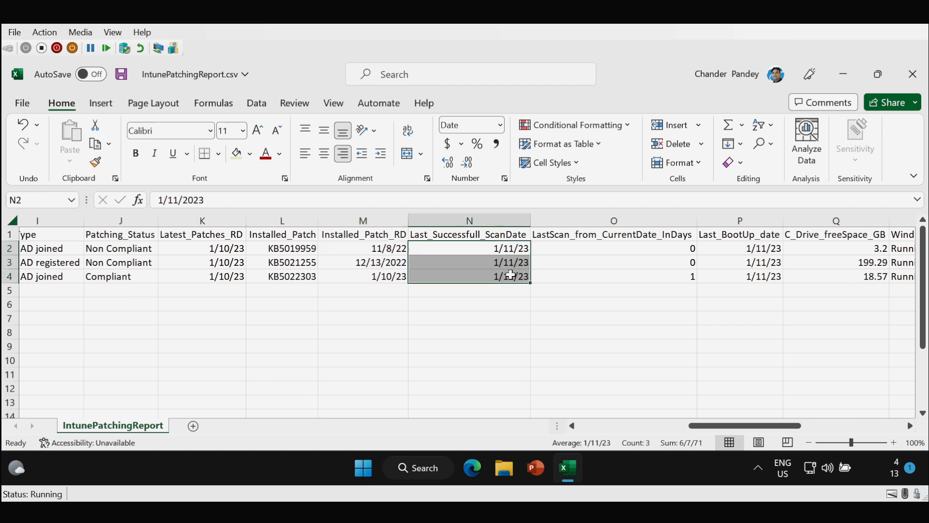
{"action": "left_click", "coordinate": [576, 238]}
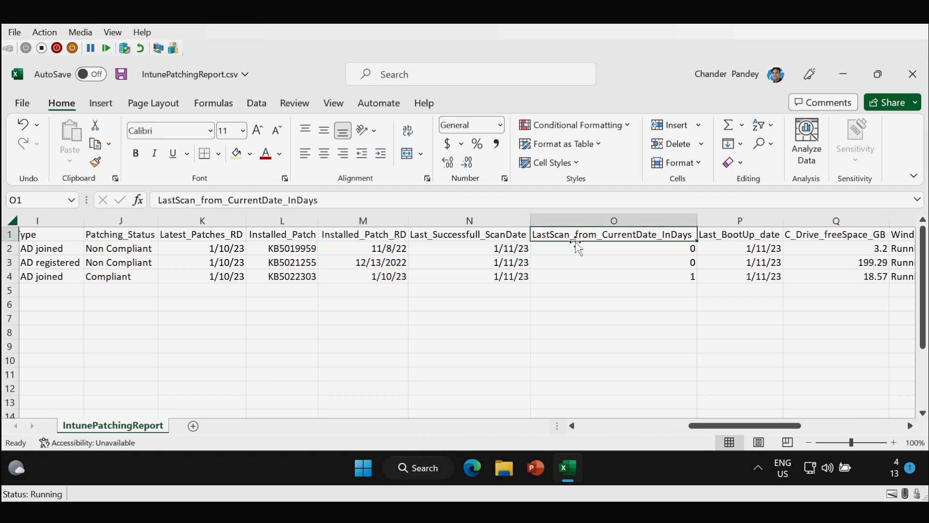
{"action": "left_click", "coordinate": [608, 277]}
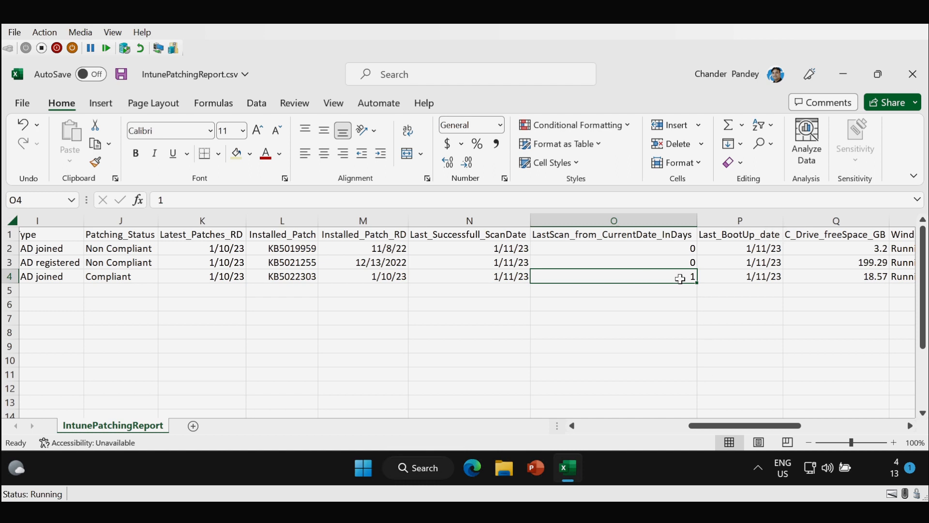
- Examine the Last_BootUp_date and C_Drive_freeSpace_GB columns of the patching report
{"action": "left_click_drag", "start_coordinate": [700, 425], "coordinate": [737, 425]}
{"action": "left_click", "coordinate": [459, 249]}
{"action": "left_click_drag", "start_coordinate": [460, 250], "coordinate": [465, 278]}
{"action": "left_click", "coordinate": [551, 247]}
{"action": "left_click_drag", "start_coordinate": [551, 247], "coordinate": [553, 274]}
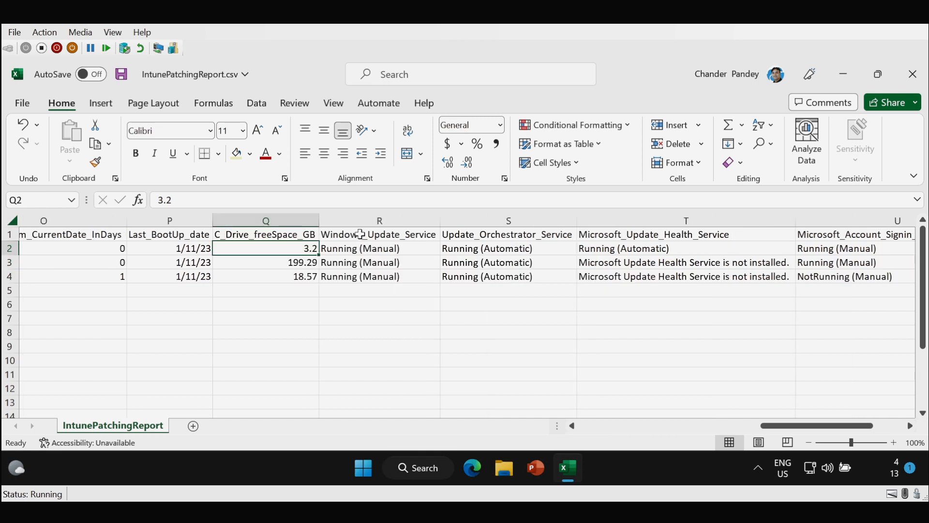
- Examine the Windows_Update_Service, Update_Orchestrator_Service, Microsoft_Update_Health_Service and Microsoft_Account_Signin_Assistant_Service columns of the report
{"action": "left_click", "coordinate": [373, 235]}
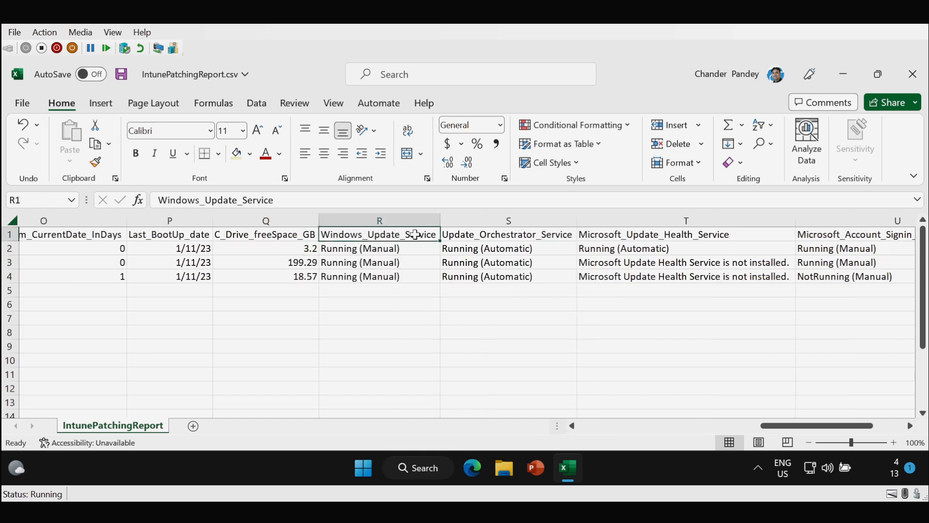
{"action": "left_click", "coordinate": [474, 237]}
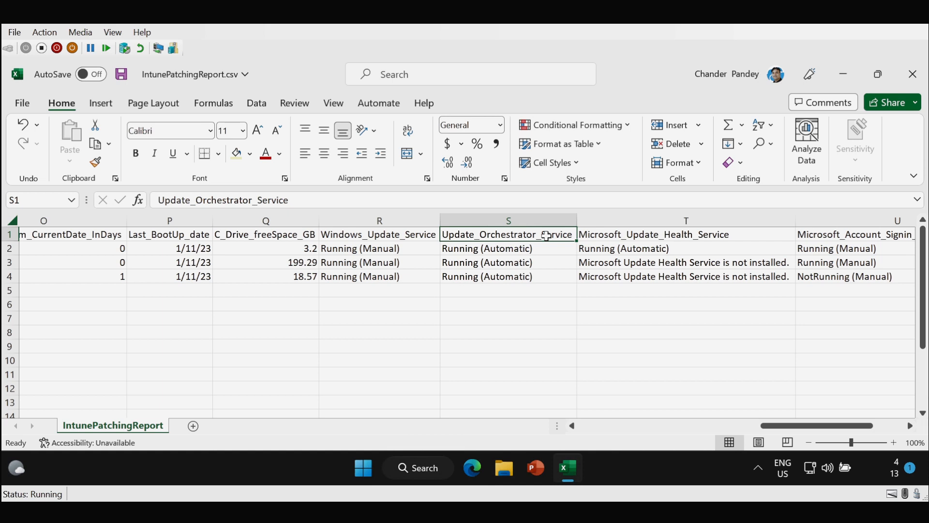
{"action": "left_click", "coordinate": [591, 236]}
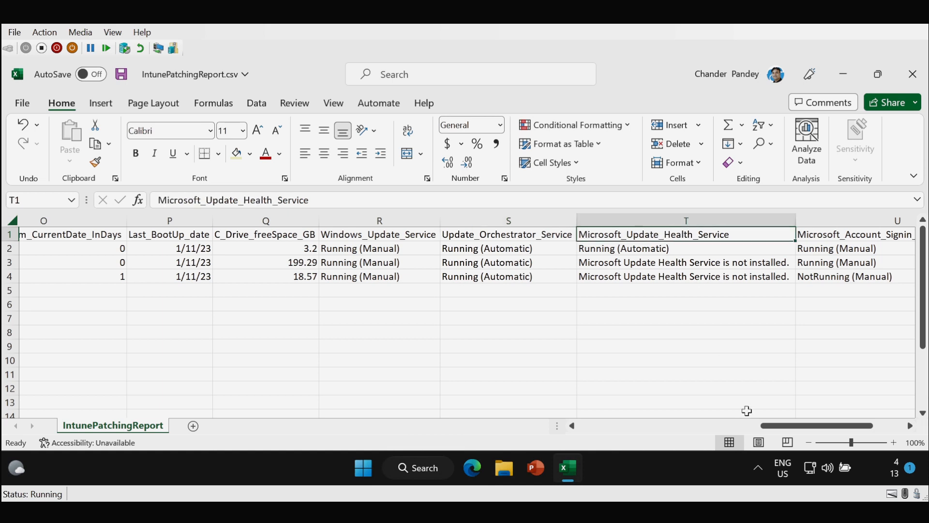
{"action": "left_click_drag", "start_coordinate": [770, 426], "coordinate": [799, 431]}
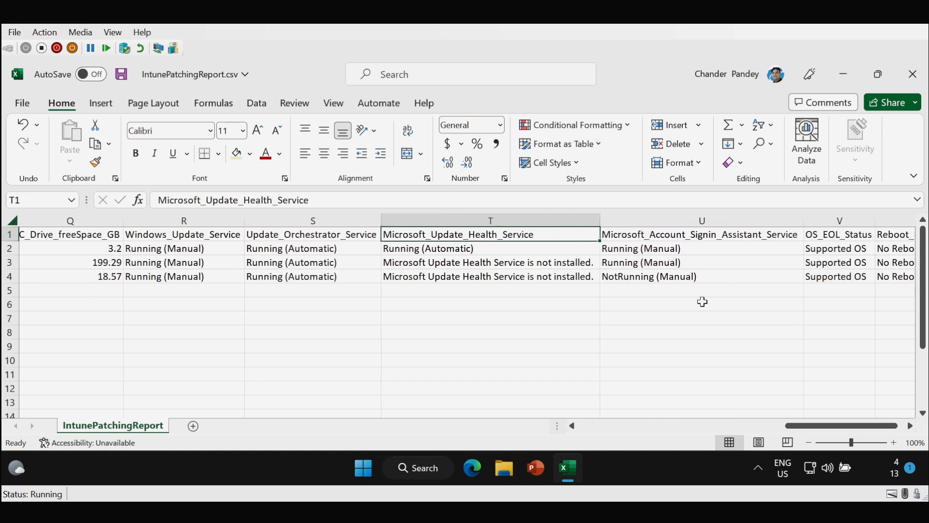
{"action": "left_click_drag", "start_coordinate": [643, 248], "coordinate": [737, 247]}
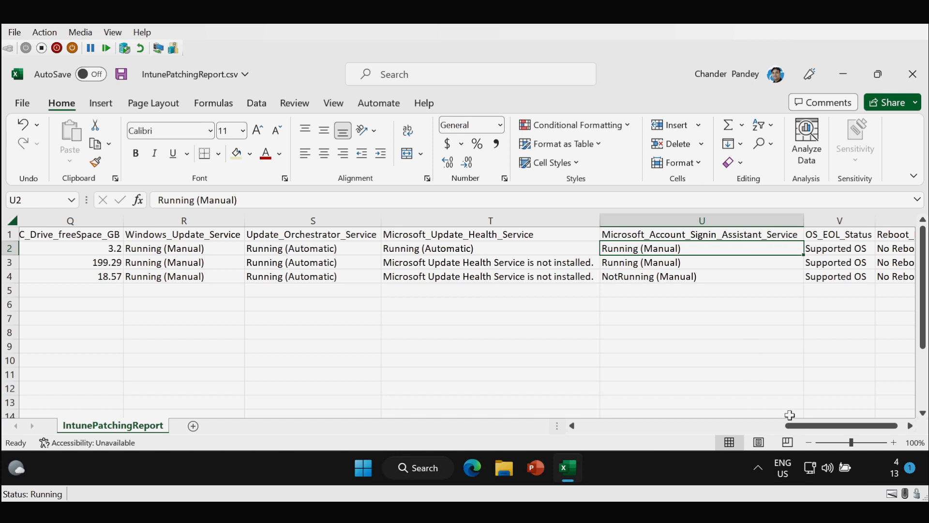
- Examine the OS_EOL_Status and Reboot_Pending columns at the end of the patching report
{"action": "left_click_drag", "start_coordinate": [789, 426], "coordinate": [796, 426]}
{"action": "left_click", "coordinate": [780, 237]}
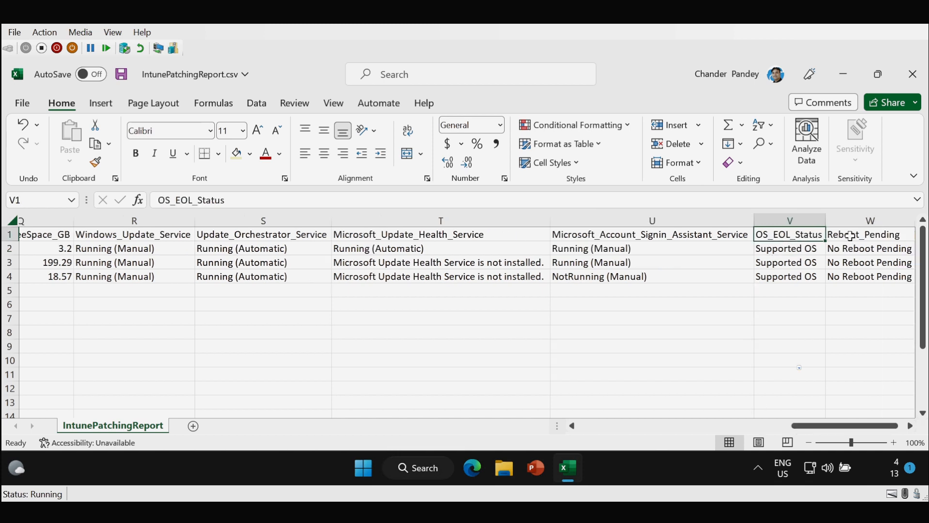
{"action": "left_click", "coordinate": [867, 236]}
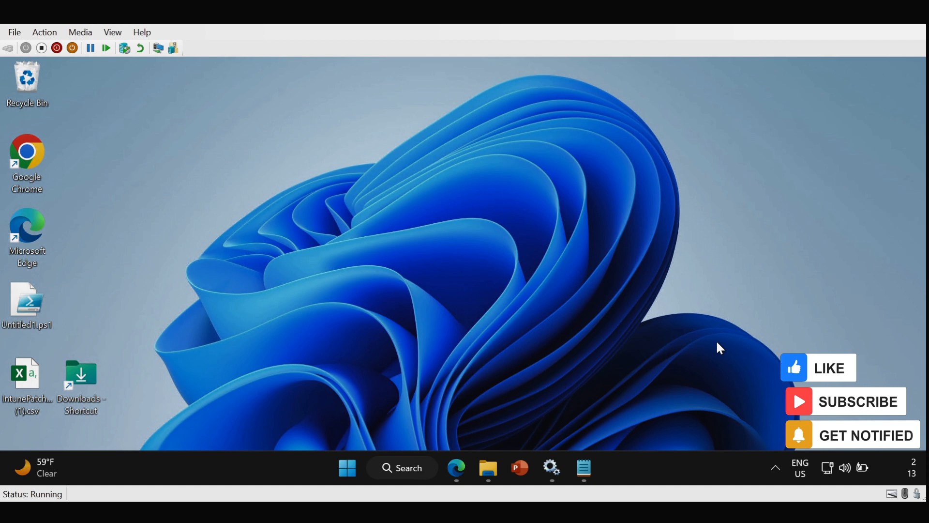
- Open Task Scheduler.Ps1 from the Downloads folder for editing in Windows PowerShell ISE
{"action": "left_click", "coordinate": [488, 479]}
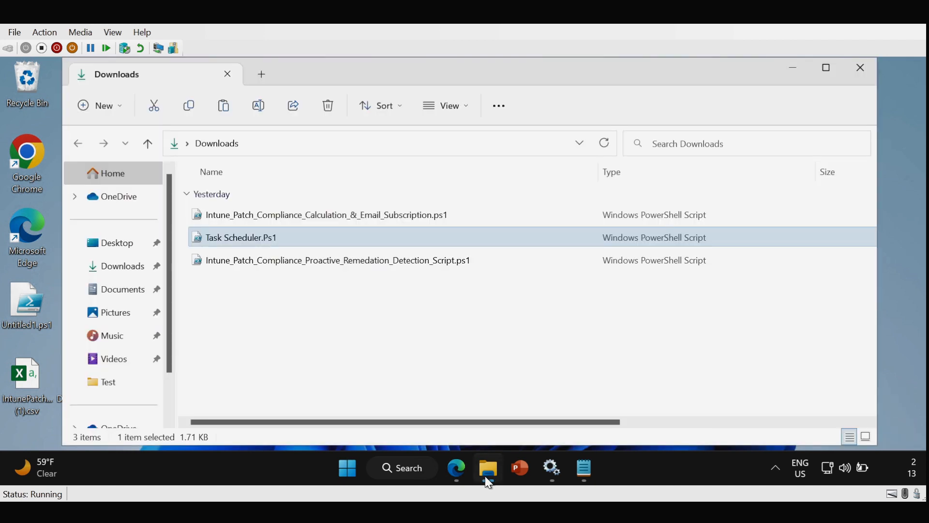
{"action": "right_click", "coordinate": [226, 240]}
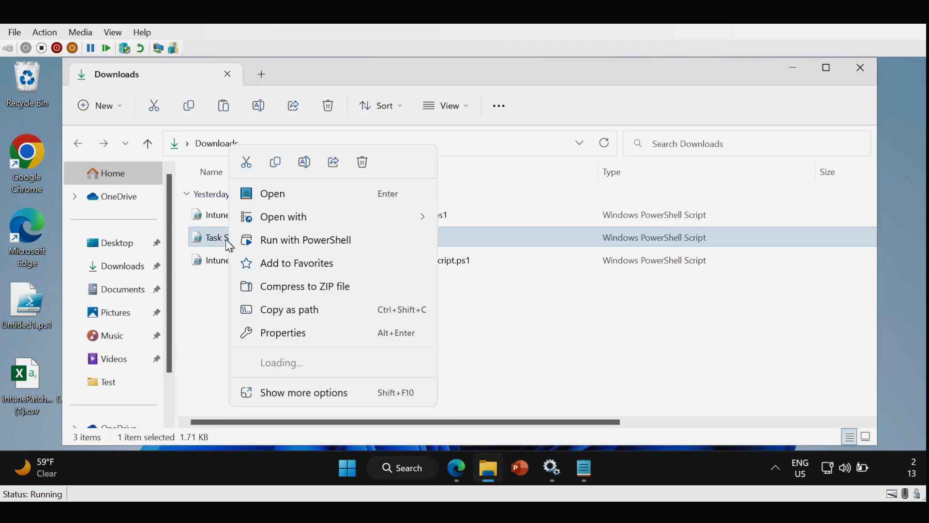
{"action": "left_click", "coordinate": [296, 400]}
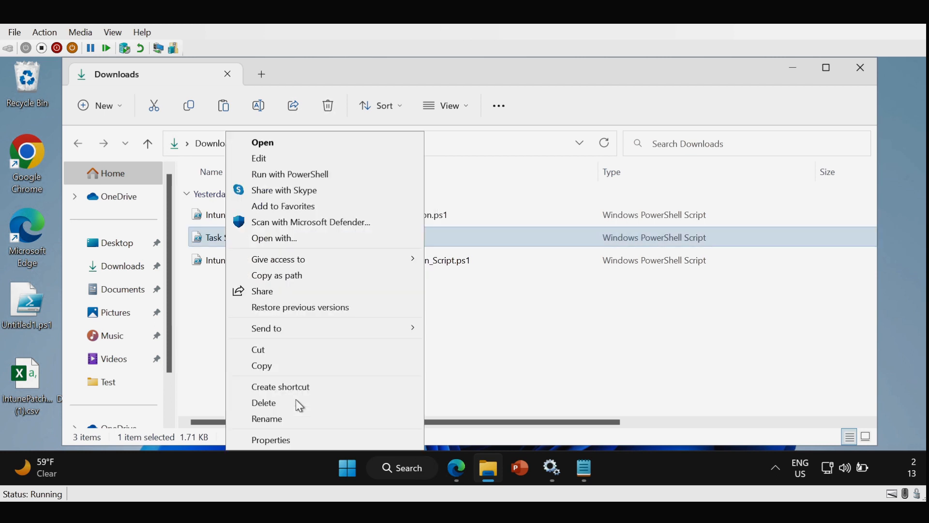
{"action": "left_click", "coordinate": [266, 161]}
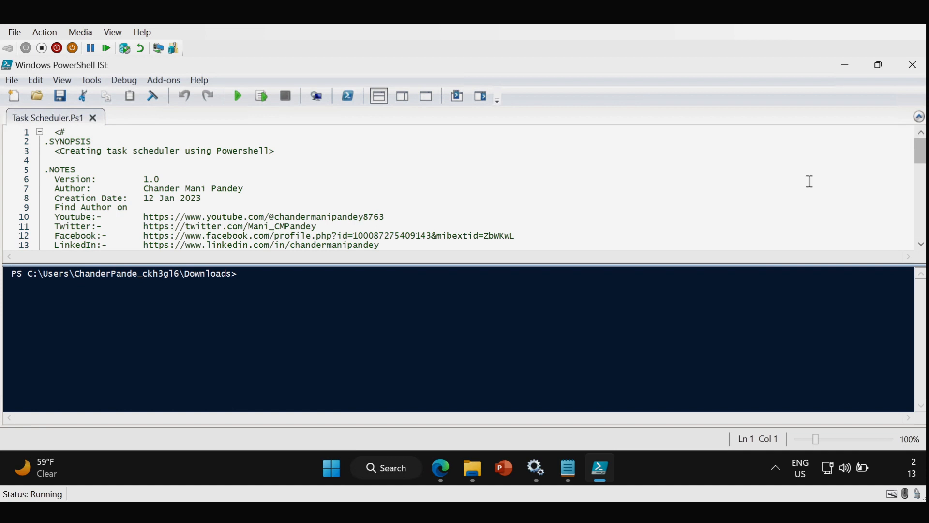
- Review the $TaskName, $Description, $ScriptPath and $ScheduleTime variables in the script's User Input Section
{"action": "left_click_drag", "start_coordinate": [919, 146], "coordinate": [925, 193]}
{"action": "left_click_drag", "start_coordinate": [111, 191], "coordinate": [68, 190]}
{"action": "left_click", "coordinate": [130, 196]}
{"action": "left_click_drag", "start_coordinate": [130, 197], "coordinate": [71, 205]}
{"action": "left_click_drag", "start_coordinate": [133, 214], "coordinate": [71, 215]}
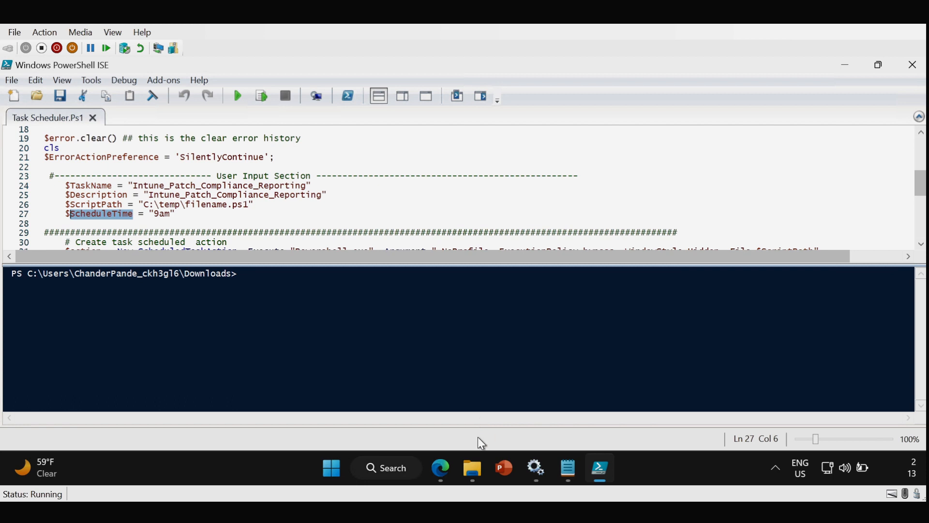
- Set $ScriptPath to the full path of Intune_Patch_Compliance_Calculation_&_Email_Subscription.ps1 in Downloads, keeping a single pair of quotes
{"action": "left_click", "coordinate": [469, 474]}
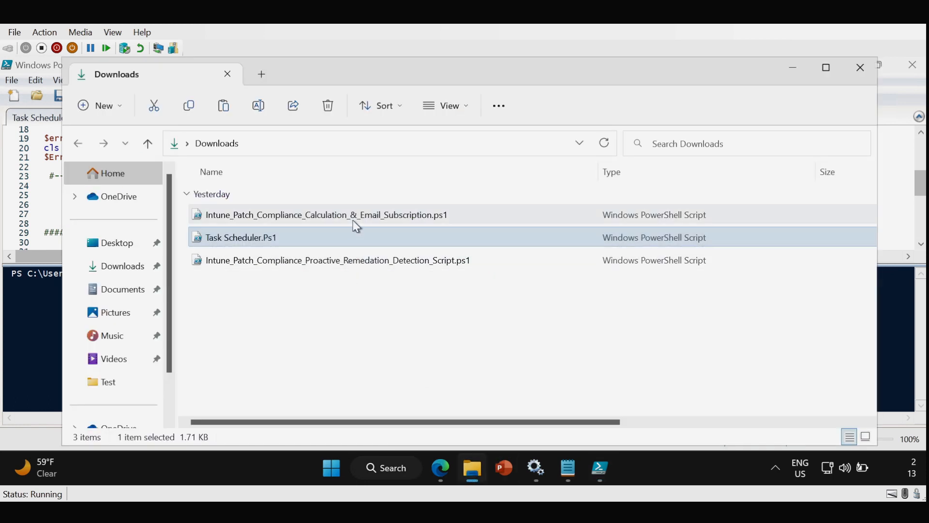
{"action": "left_click", "coordinate": [357, 225]}
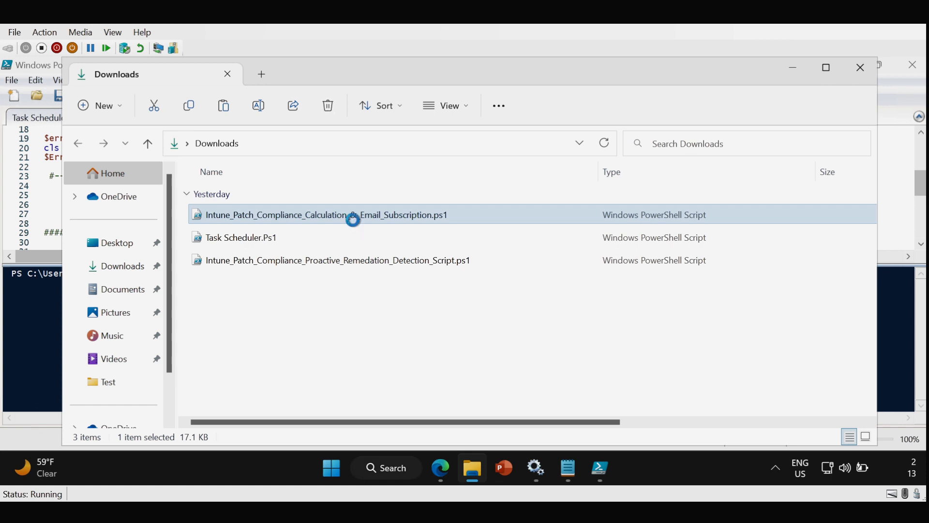
{"action": "right_click", "coordinate": [353, 216]}
{"action": "left_click", "coordinate": [407, 277]}
{"action": "left_click", "coordinate": [794, 68]}
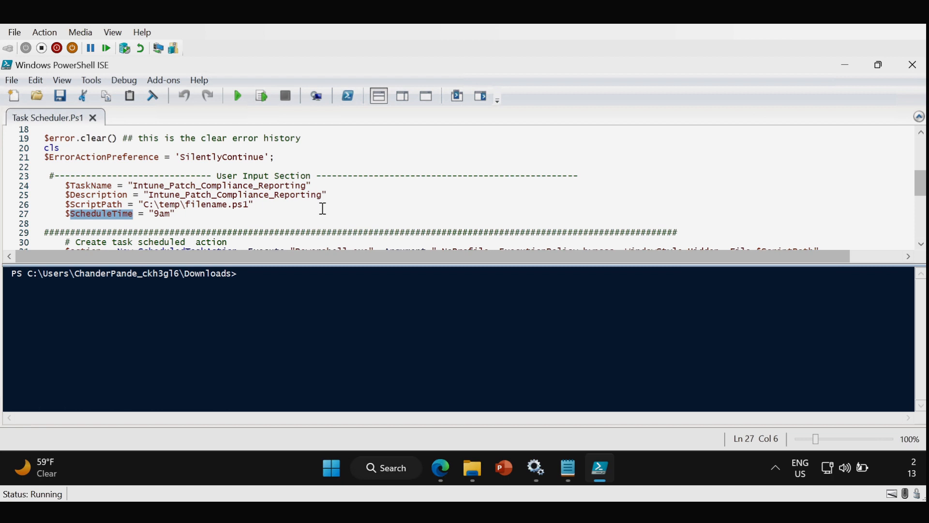
{"action": "left_click_drag", "start_coordinate": [250, 206], "coordinate": [146, 205]}
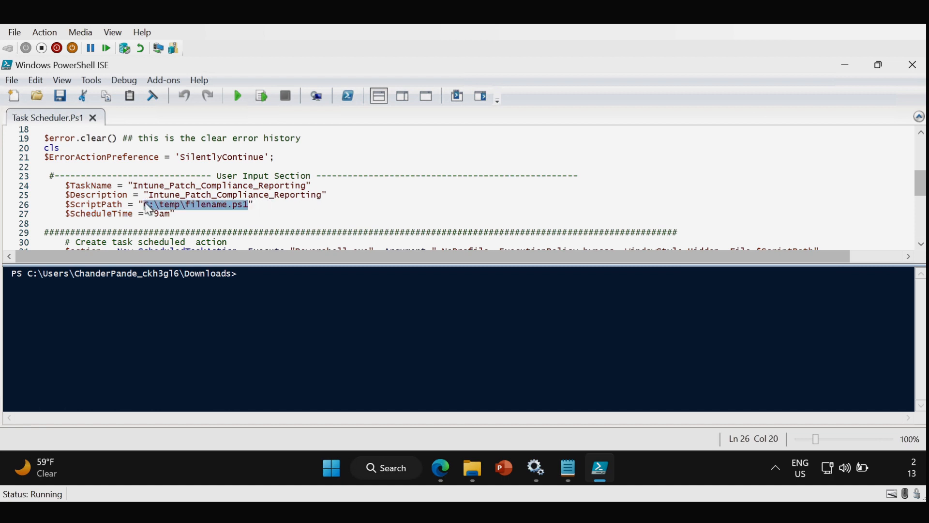
{"action": "key", "text": "ctrl+v"}
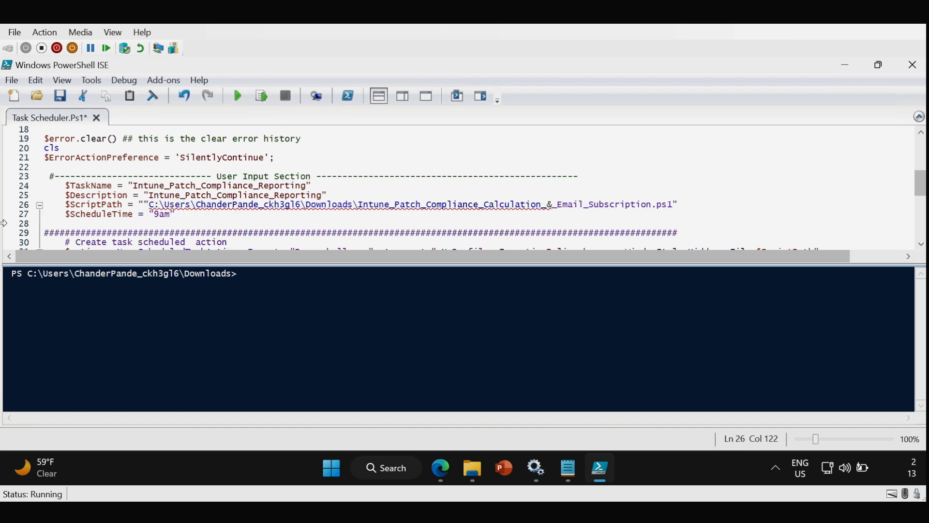
{"action": "left_click", "coordinate": [152, 205]}
{"action": "key", "text": "BackSpace"}
- Check the task name and run the script code to register the Intune_Patch_Compliance_Reporting scheduled task
{"action": "left_click_drag", "start_coordinate": [309, 186], "coordinate": [133, 187]}
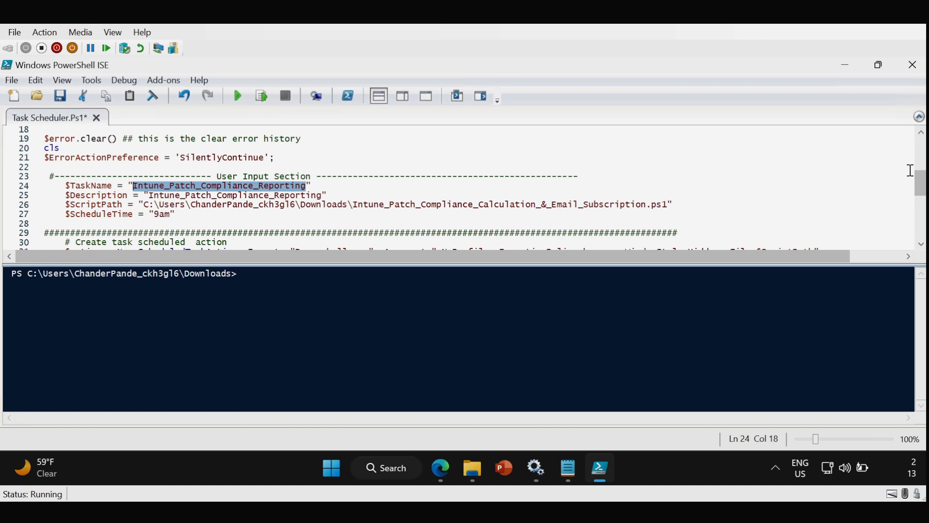
{"action": "left_click_drag", "start_coordinate": [923, 187], "coordinate": [923, 196]}
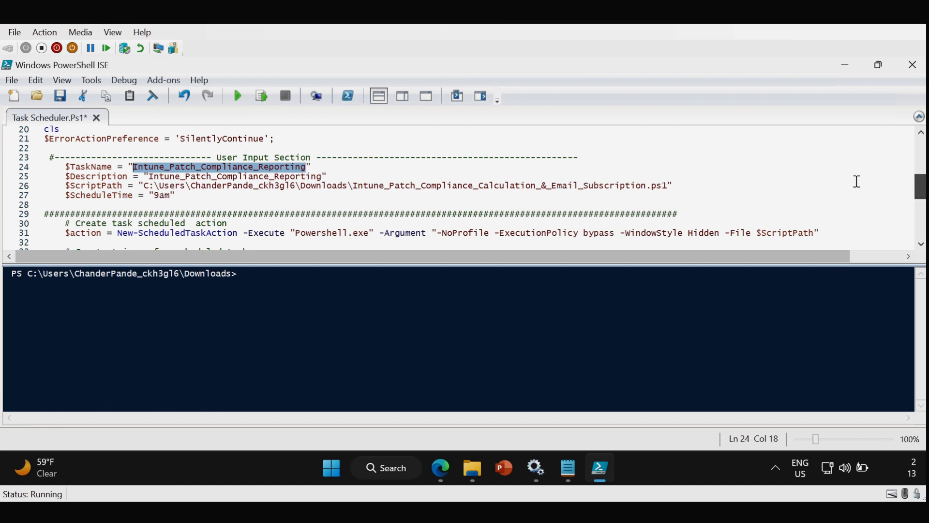
{"action": "left_click", "coordinate": [646, 178]}
{"action": "key", "text": "ctrl+shift+End"}
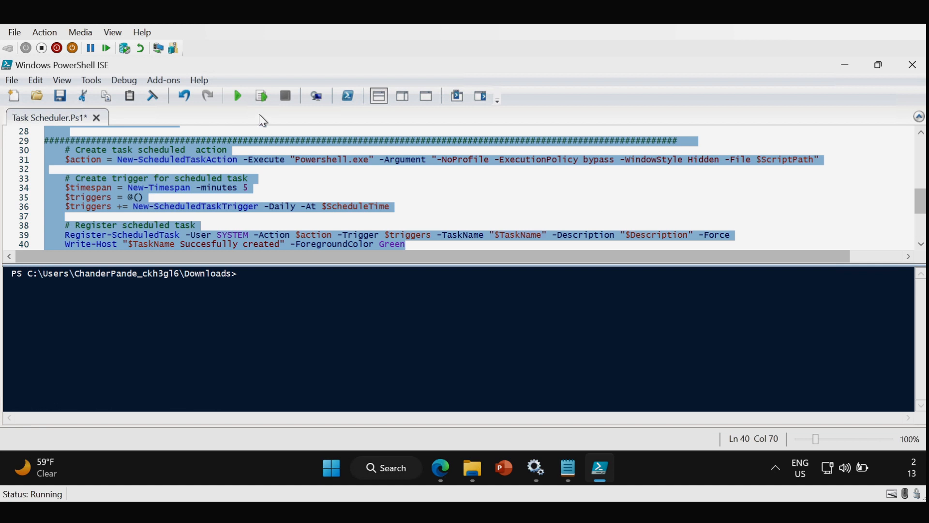
{"action": "left_click", "coordinate": [261, 101]}
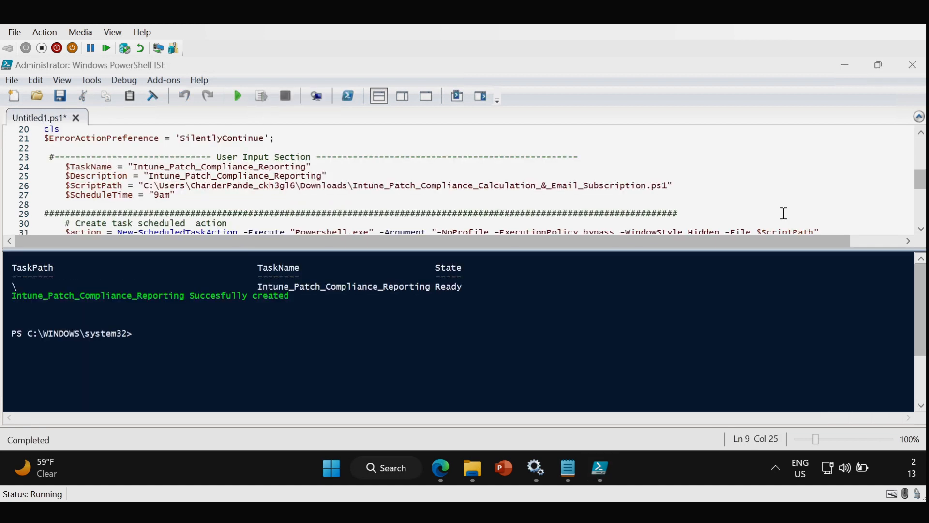
- In Task Scheduler, check the trigger of the Intune_Patch_Compliance_Reporting task and run the task on demand
{"action": "left_click", "coordinate": [384, 474]}
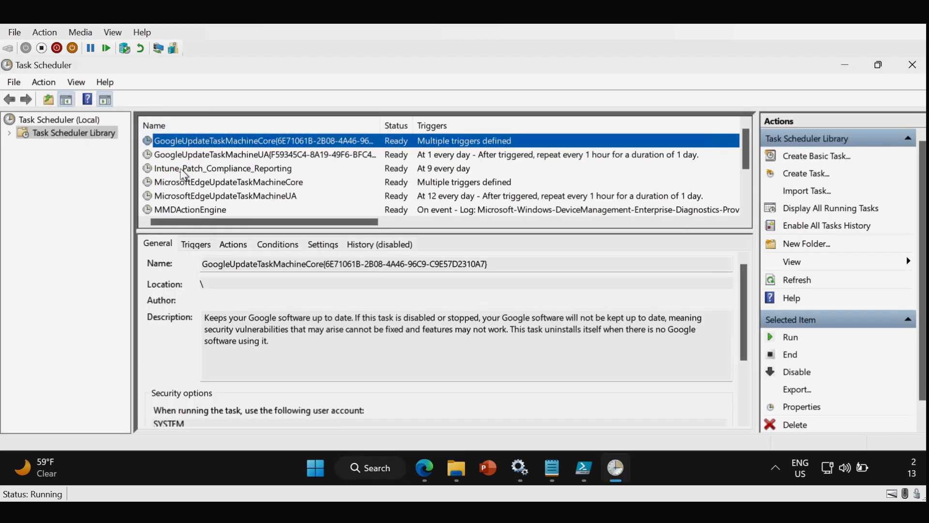
{"action": "left_click", "coordinate": [182, 173]}
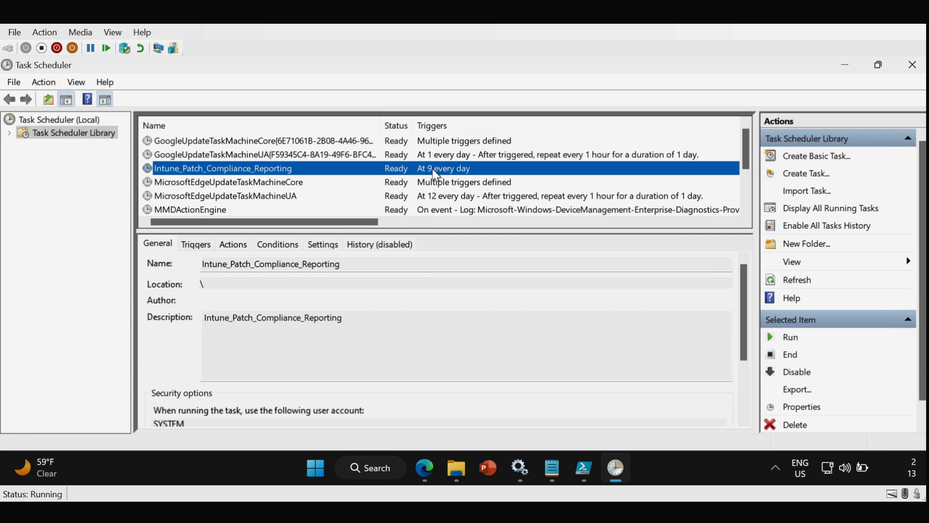
{"action": "left_click_drag", "start_coordinate": [413, 125], "coordinate": [446, 125]}
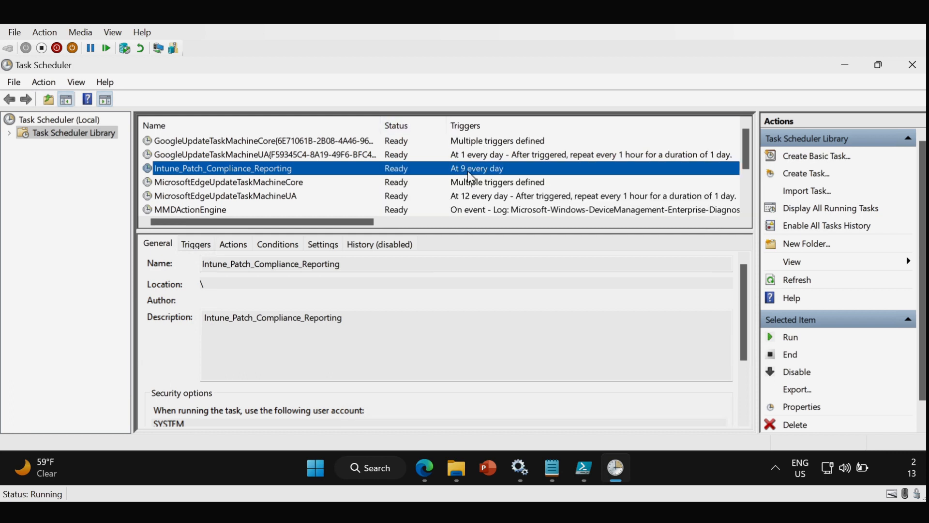
{"action": "right_click", "coordinate": [250, 177]}
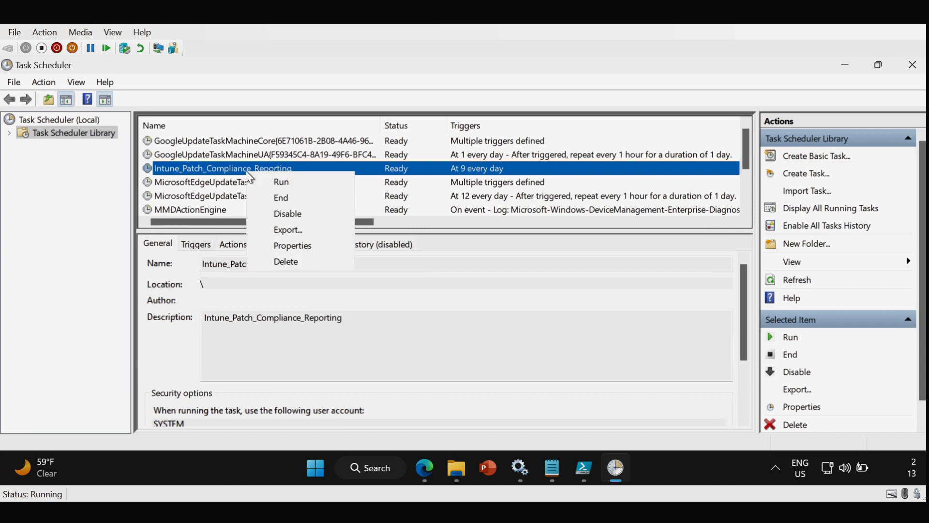
{"action": "left_click", "coordinate": [291, 184]}
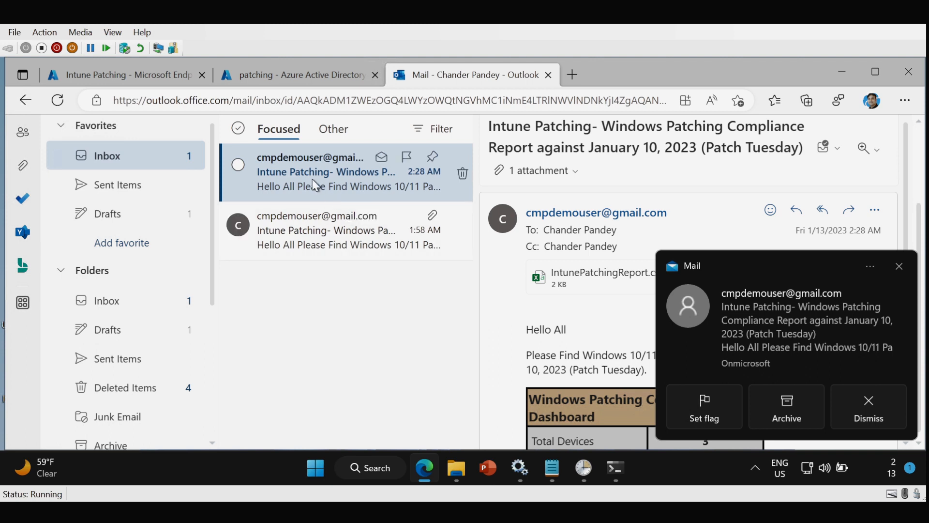
- Open the newest Windows Patching Compliance Report email from the Outlook inbox and view its compliance dashboard
{"action": "double_click", "coordinate": [316, 185]}
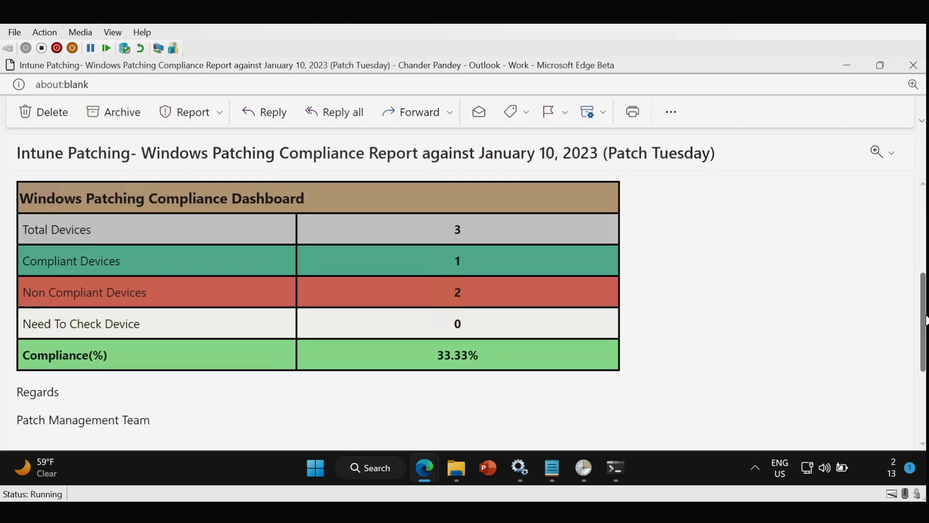